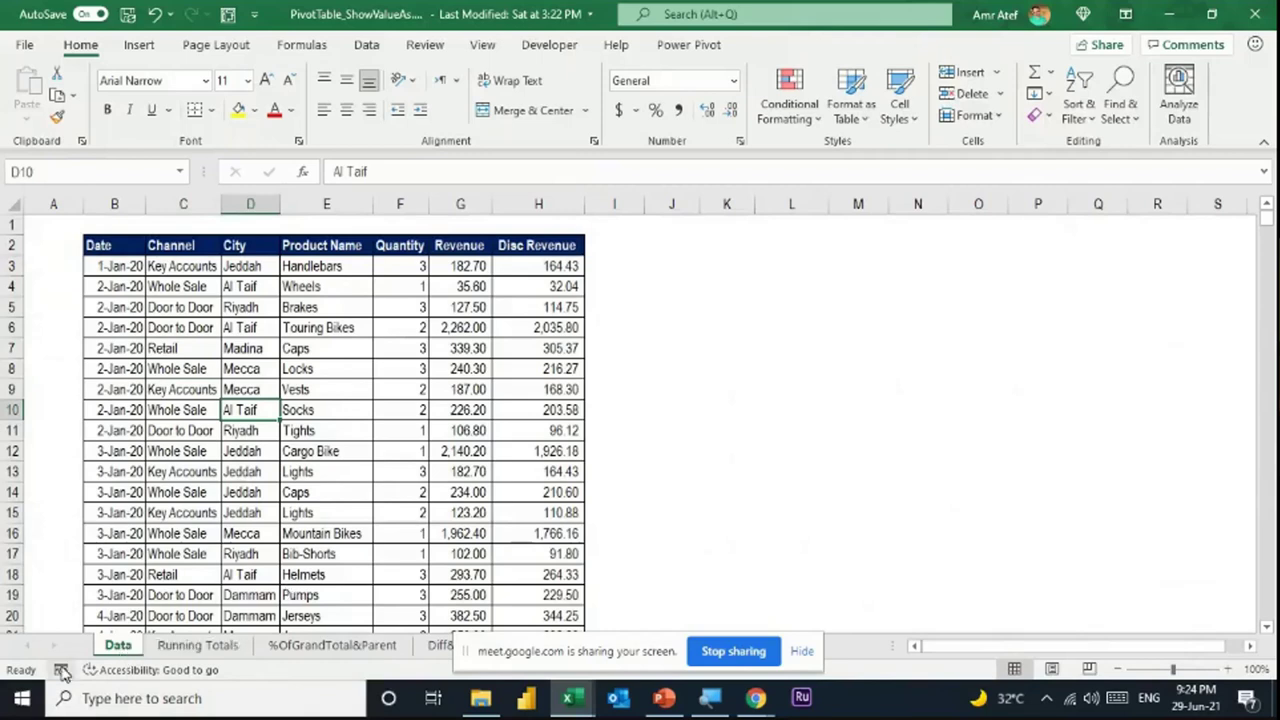
Start creating a PivotTable from the sales table on the Data sheet, using the range B2:H5931
left_click(196, 348)
left_click(243, 390)
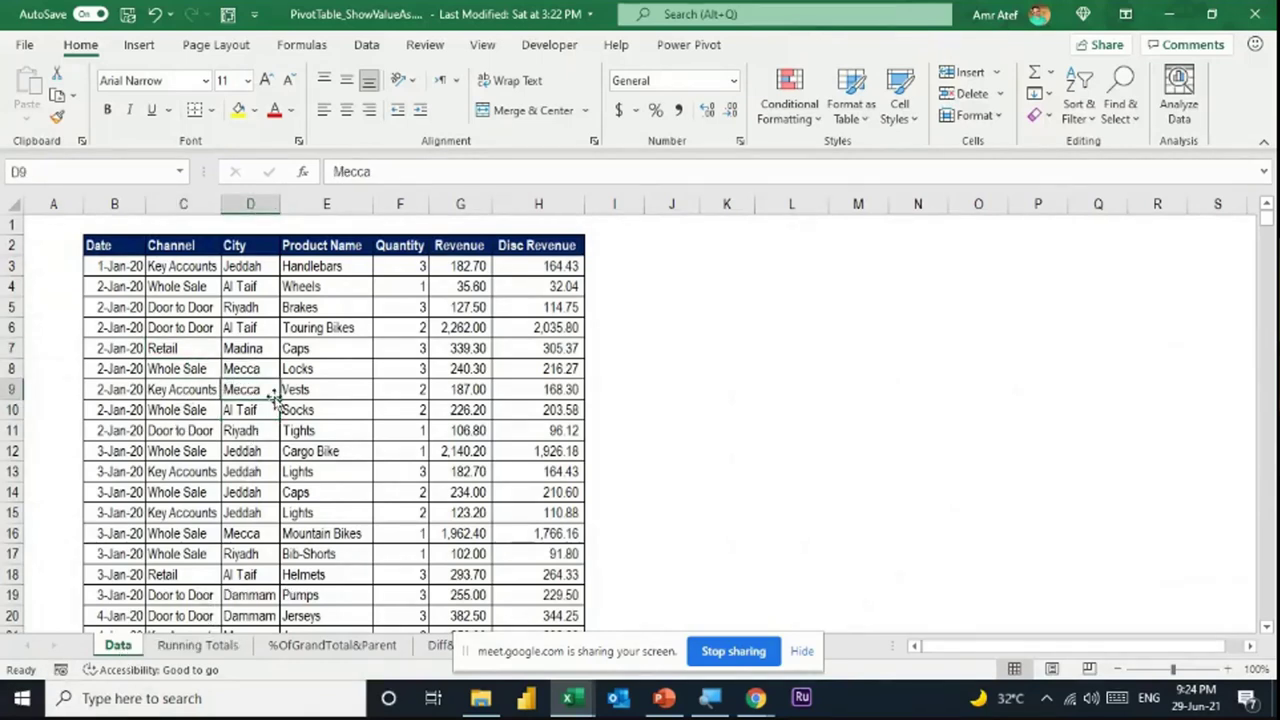
key("alt")
key("n")
key("v")
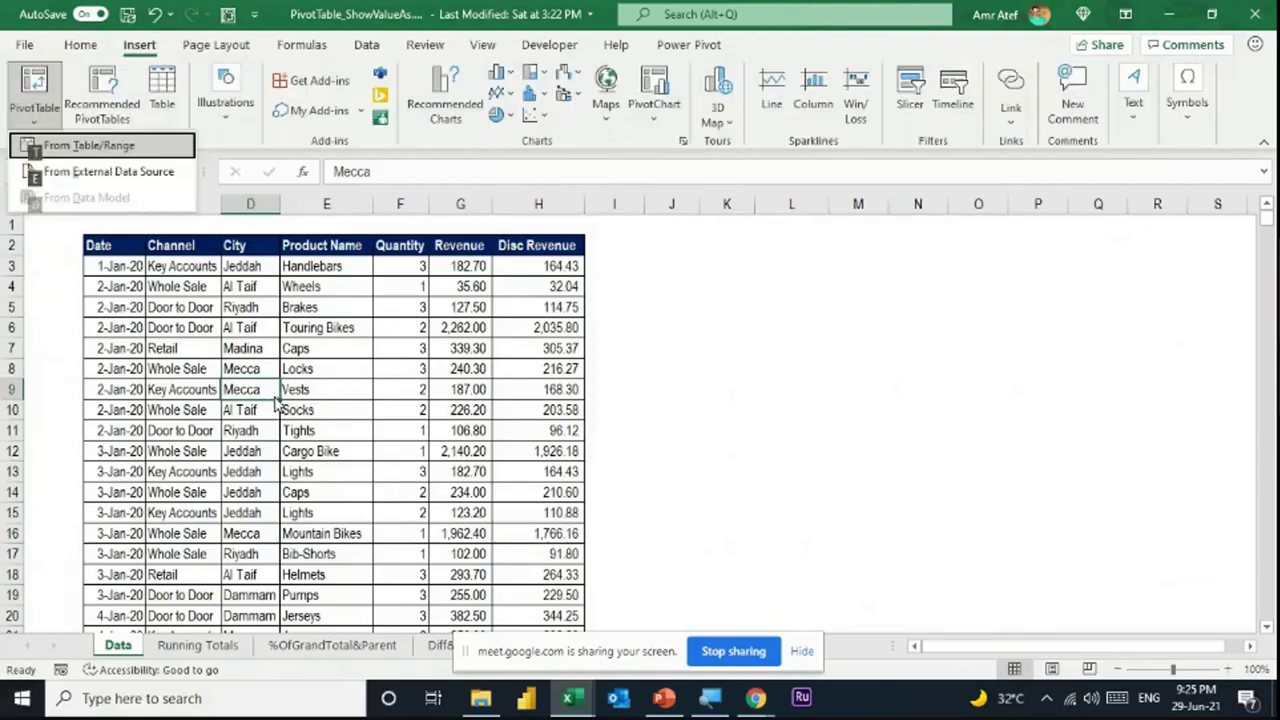
key("Return")
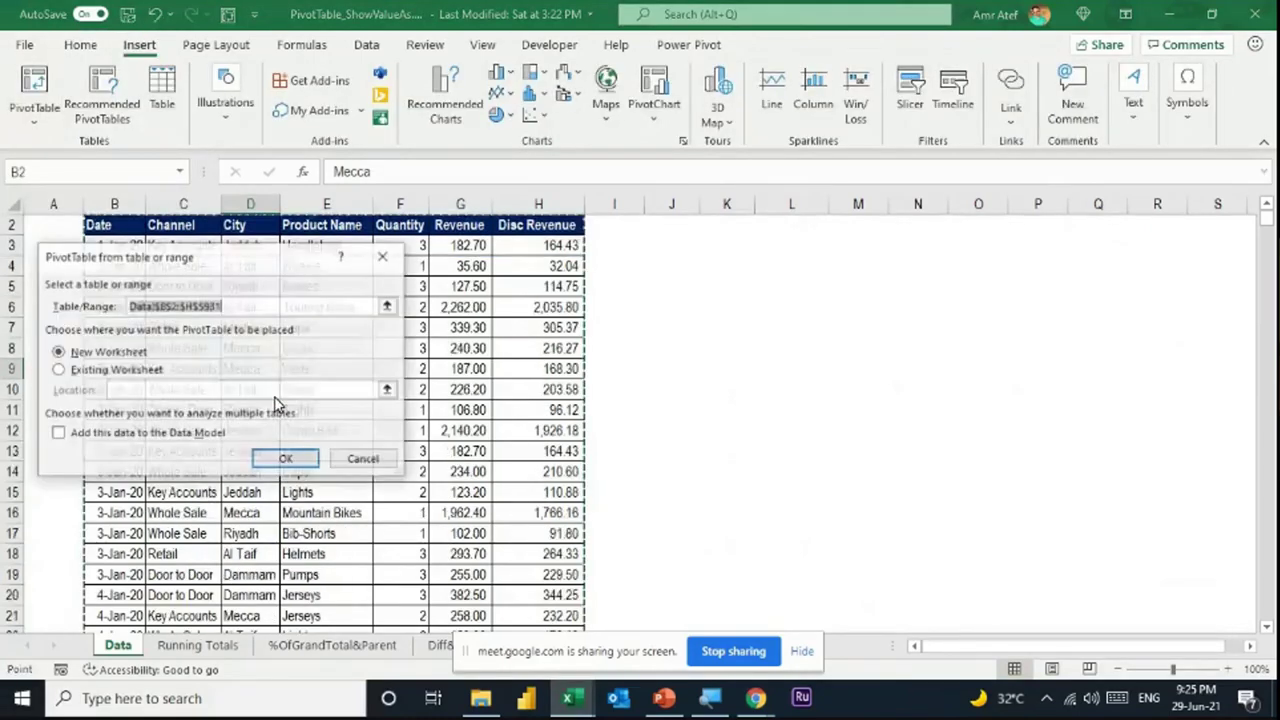
Place the PivotTable on the existing Running Totals worksheet at cell A4 and create it
left_click(100, 370)
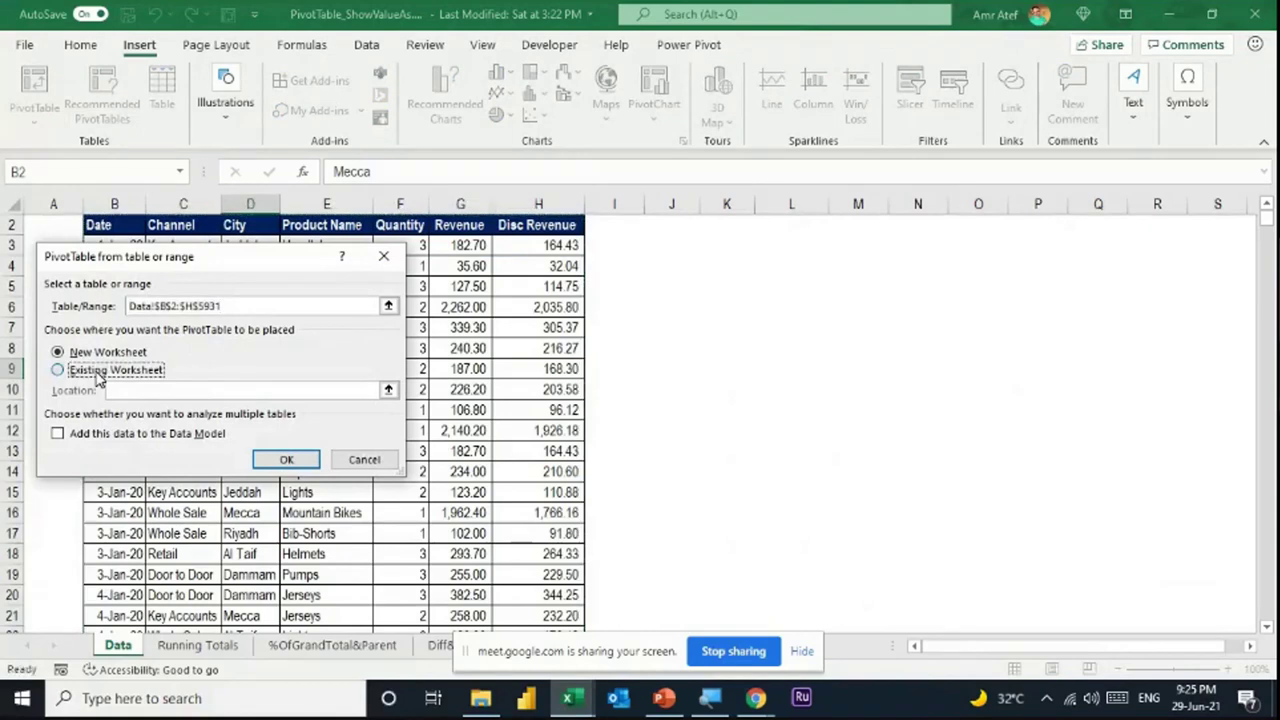
left_click(386, 391)
left_click(222, 646)
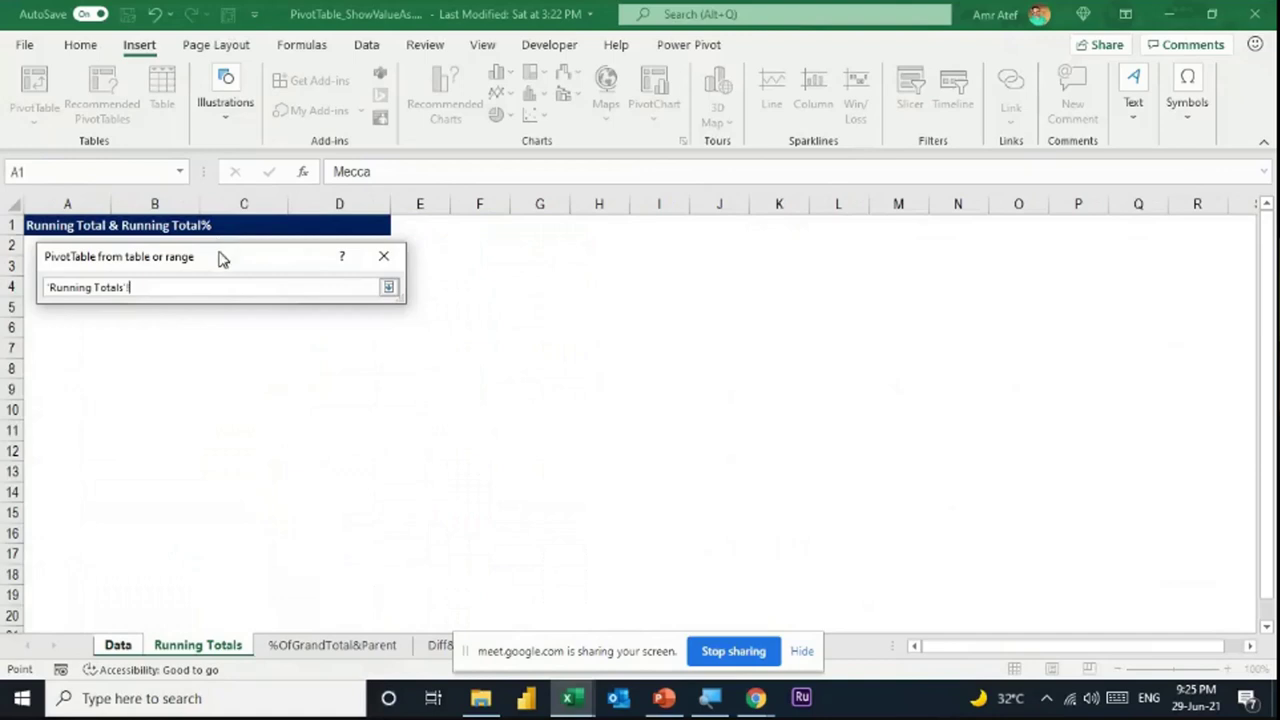
left_click_drag(222, 259, 480, 279)
left_click(60, 266)
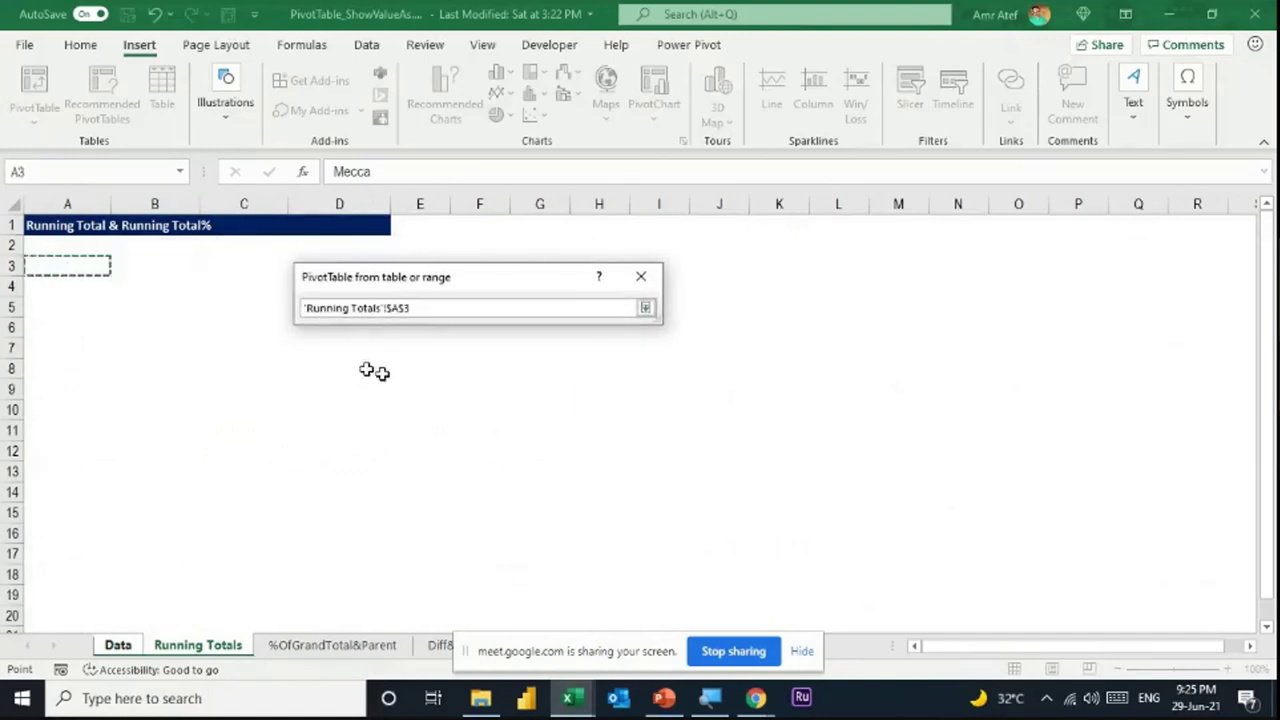
left_click(29, 285)
left_click(645, 309)
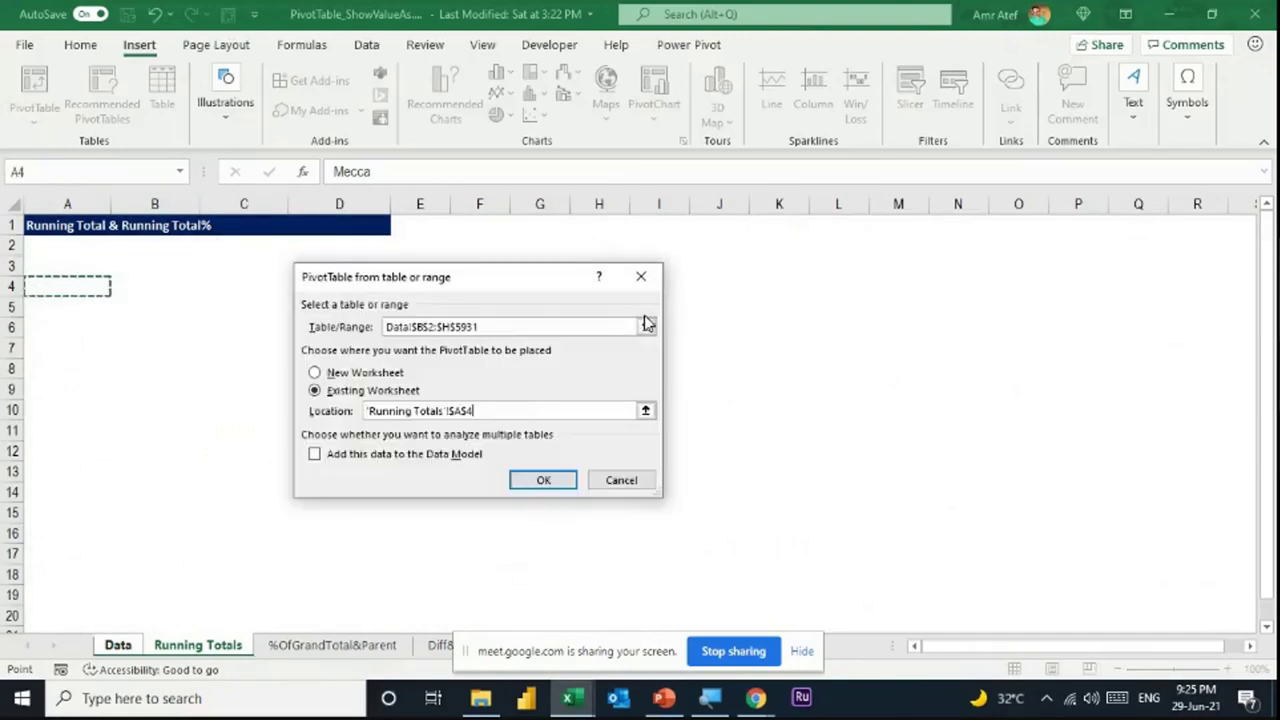
left_click(560, 479)
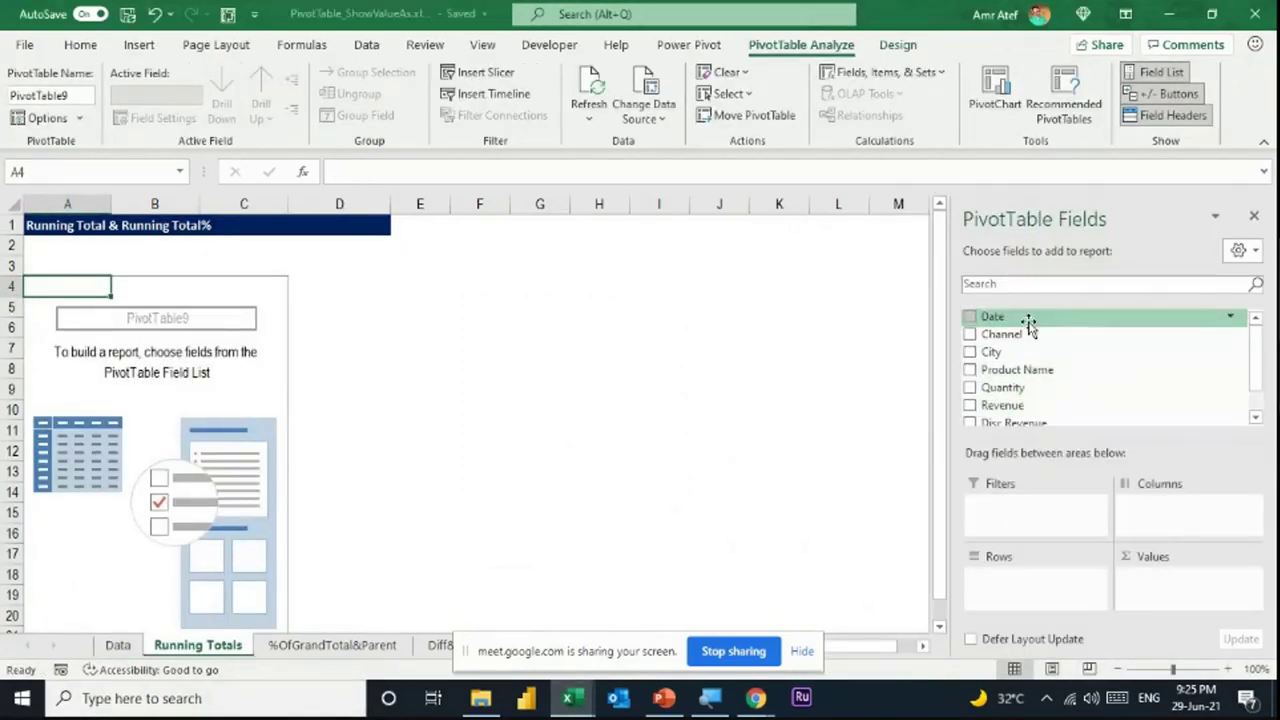
Put the Date field in the rows without the Quarters field, and add Years as a report filter
left_click_drag(1030, 318, 863, 506)
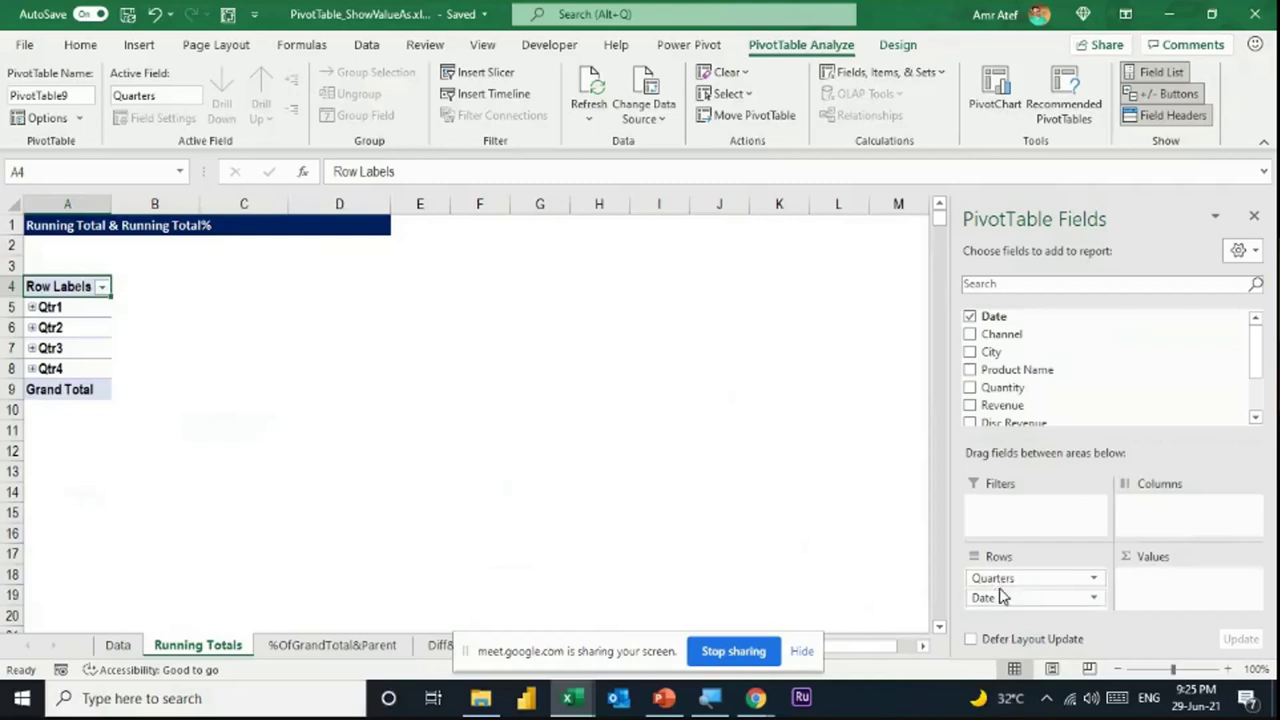
left_click_drag(998, 584, 857, 491)
scroll(1014, 391, "down", 2)
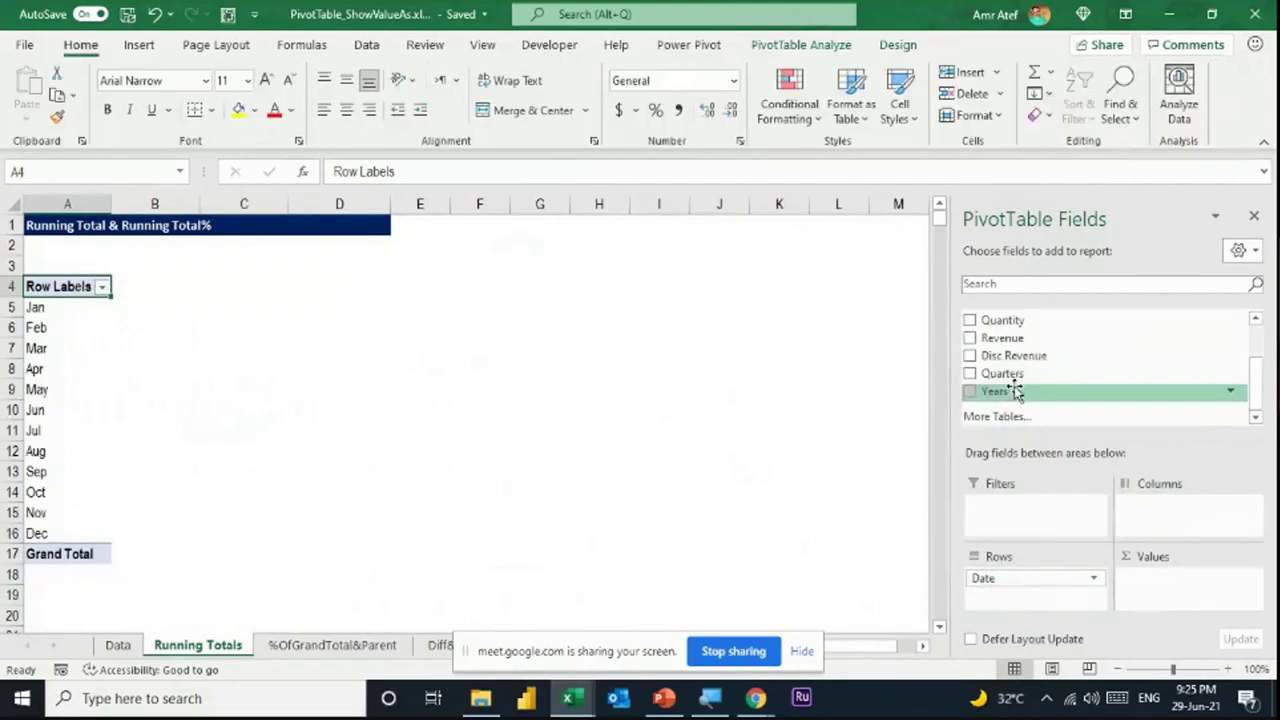
left_click_drag(1014, 391, 1023, 517)
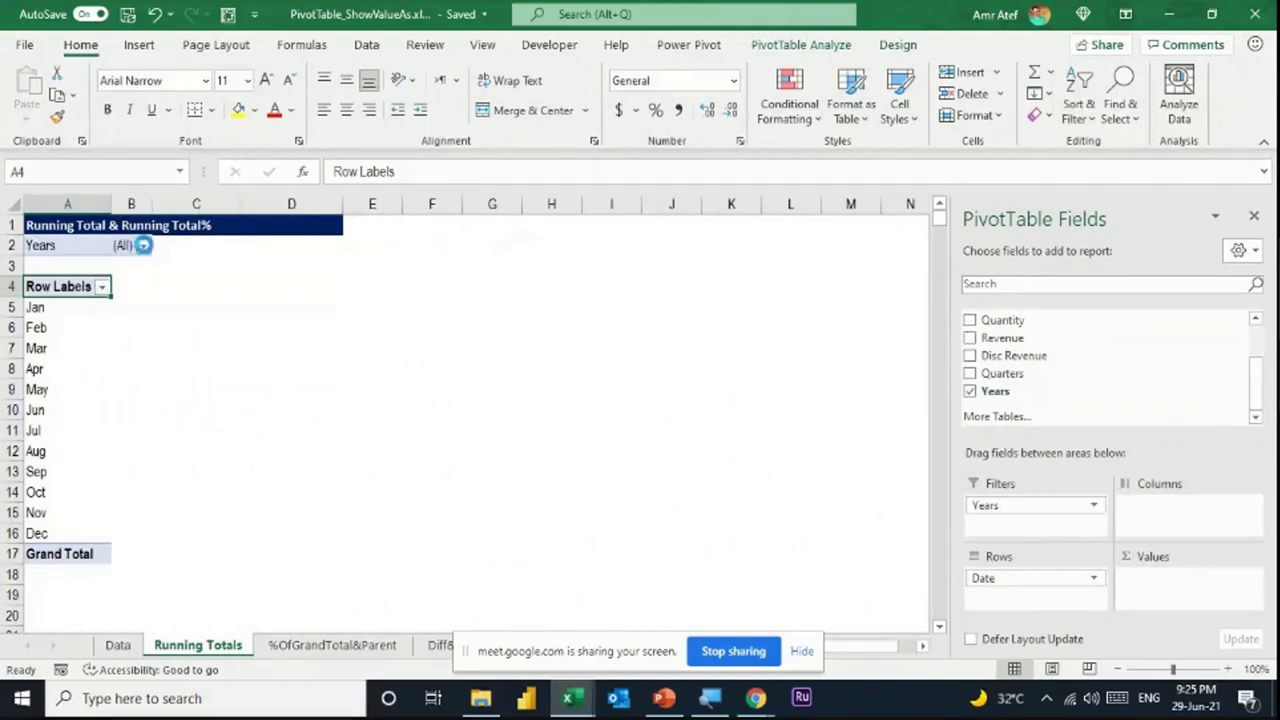
Filter the PivotTable to the year 2020
left_click(143, 245)
left_click(40, 322)
left_click(112, 482)
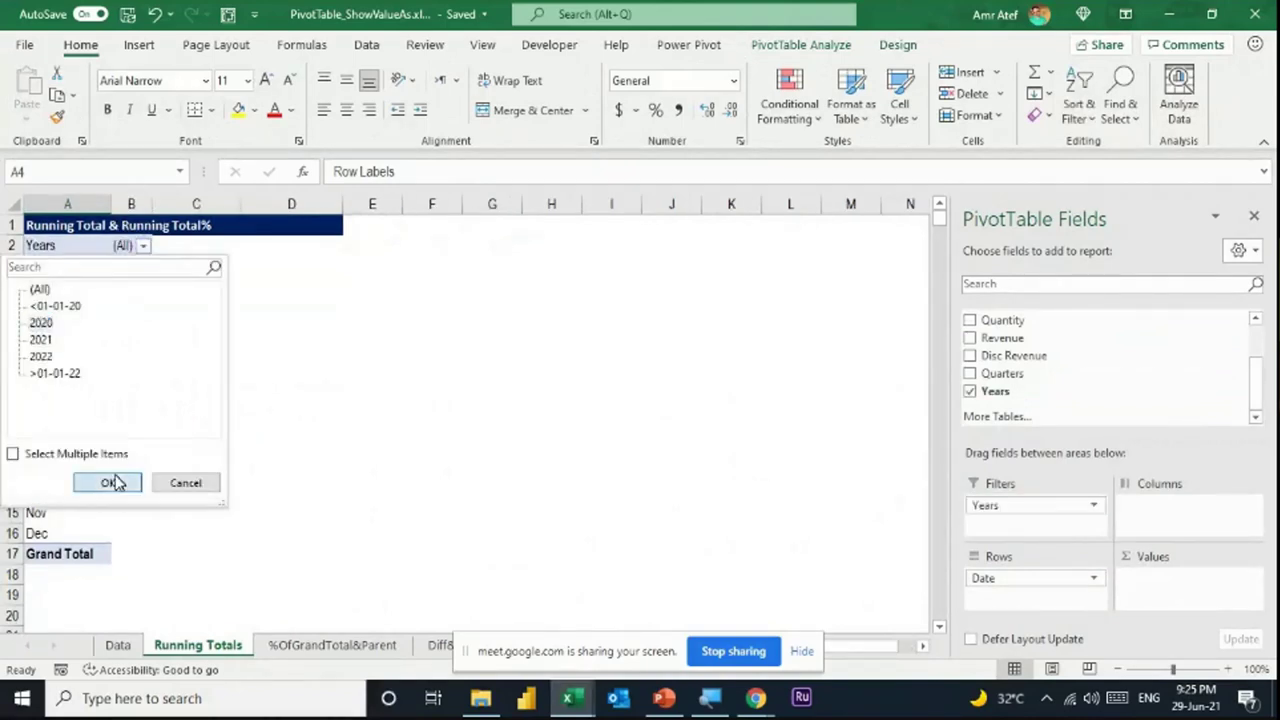
key("Down")
key("Down")
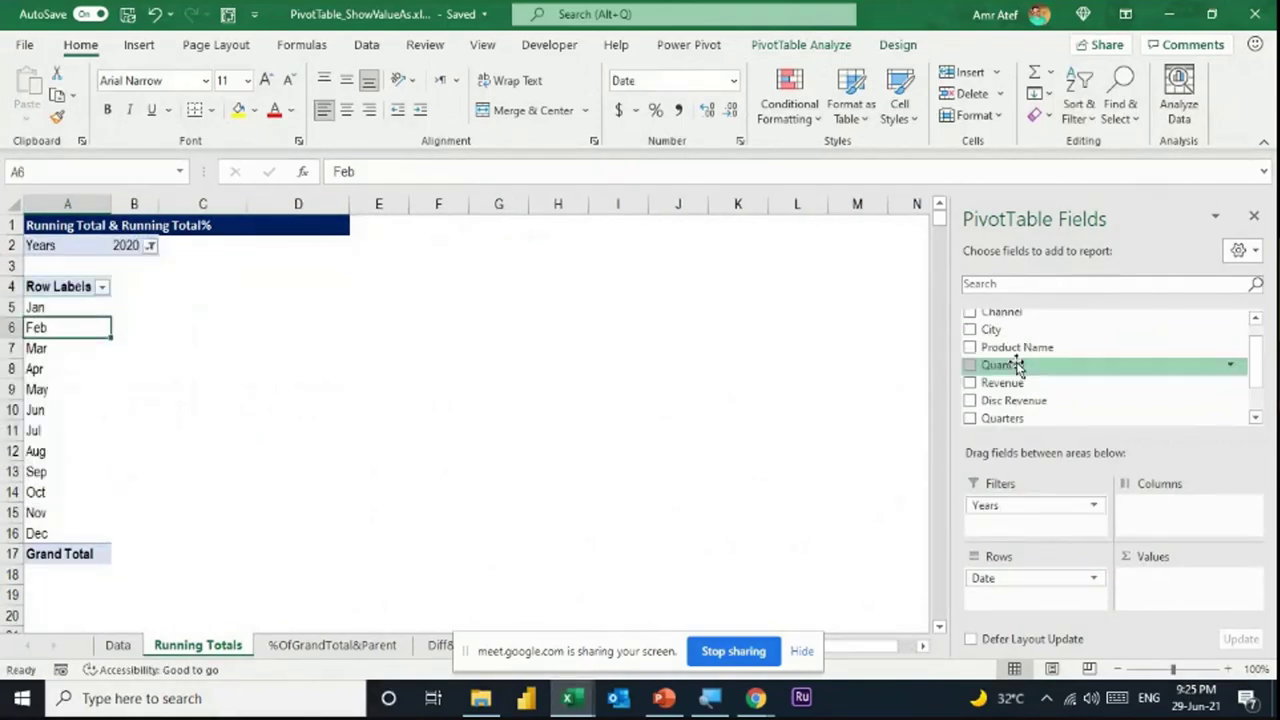
Add Disc Revenue as a summed value and format it as dollar currency without decimals
left_click_drag(1020, 377, 1216, 574)
left_click(205, 308)
right_click(203, 312)
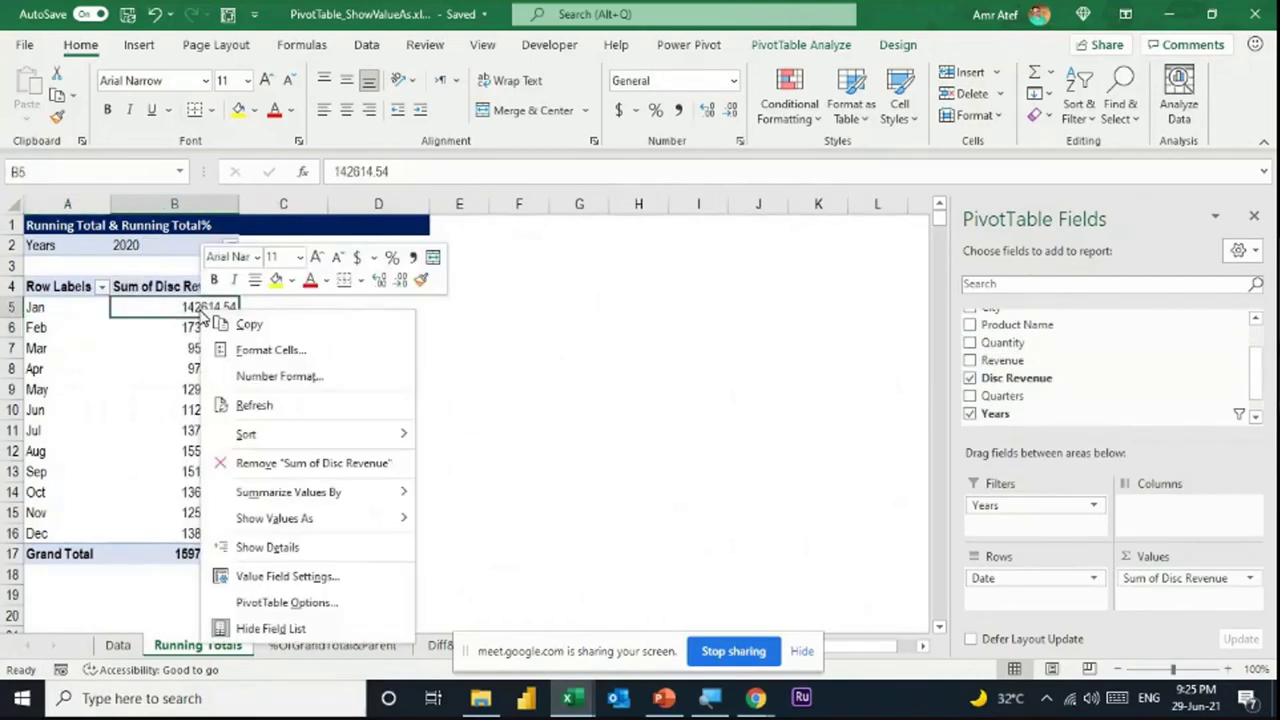
left_click(280, 377)
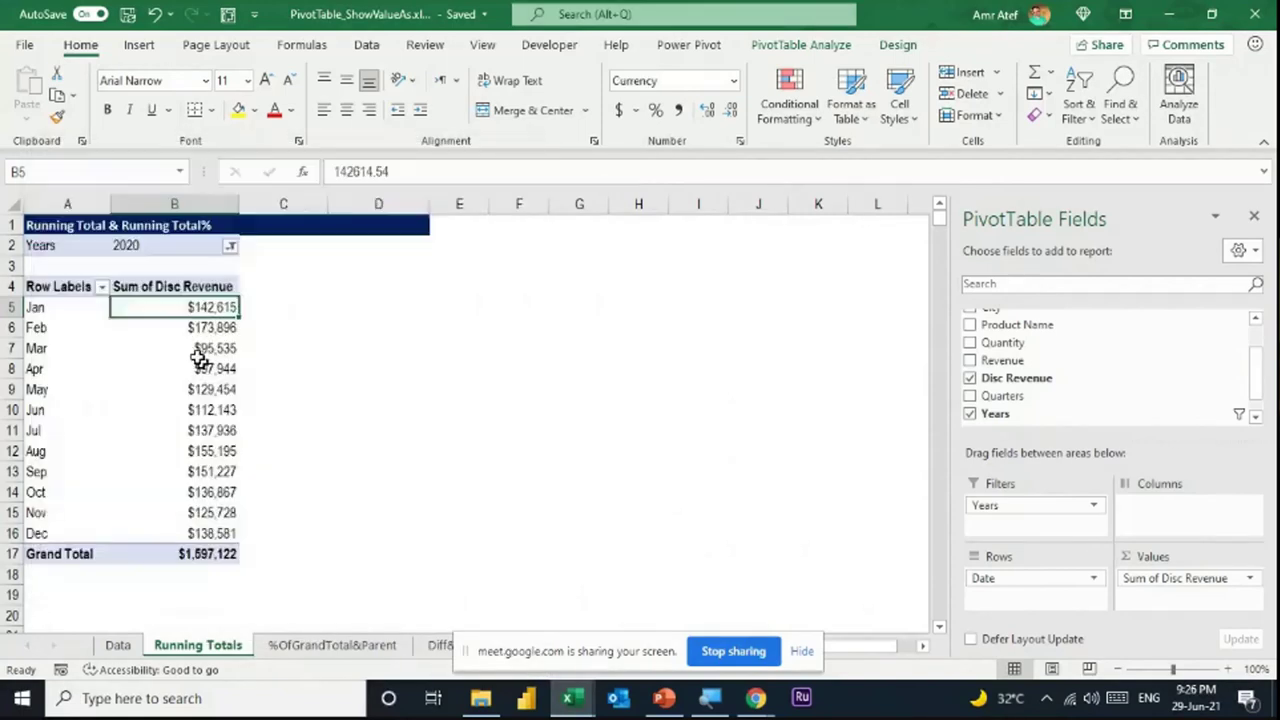
left_click(185, 341)
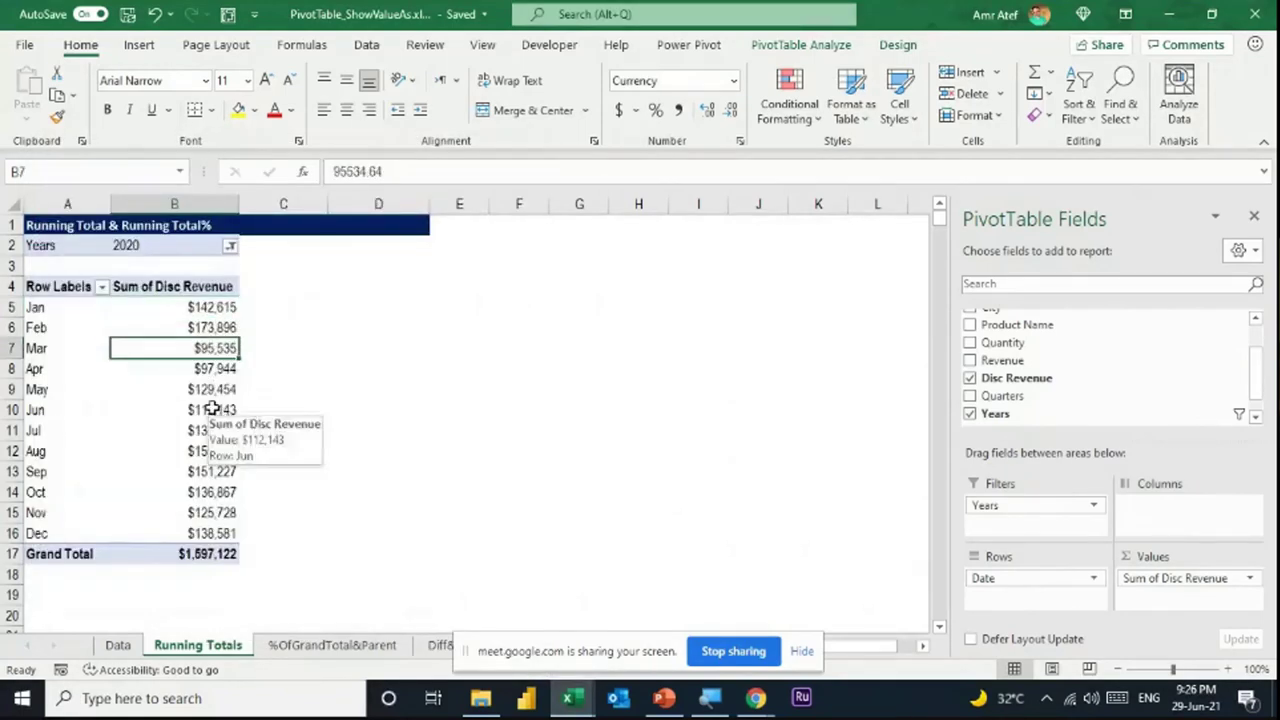
left_click(200, 309)
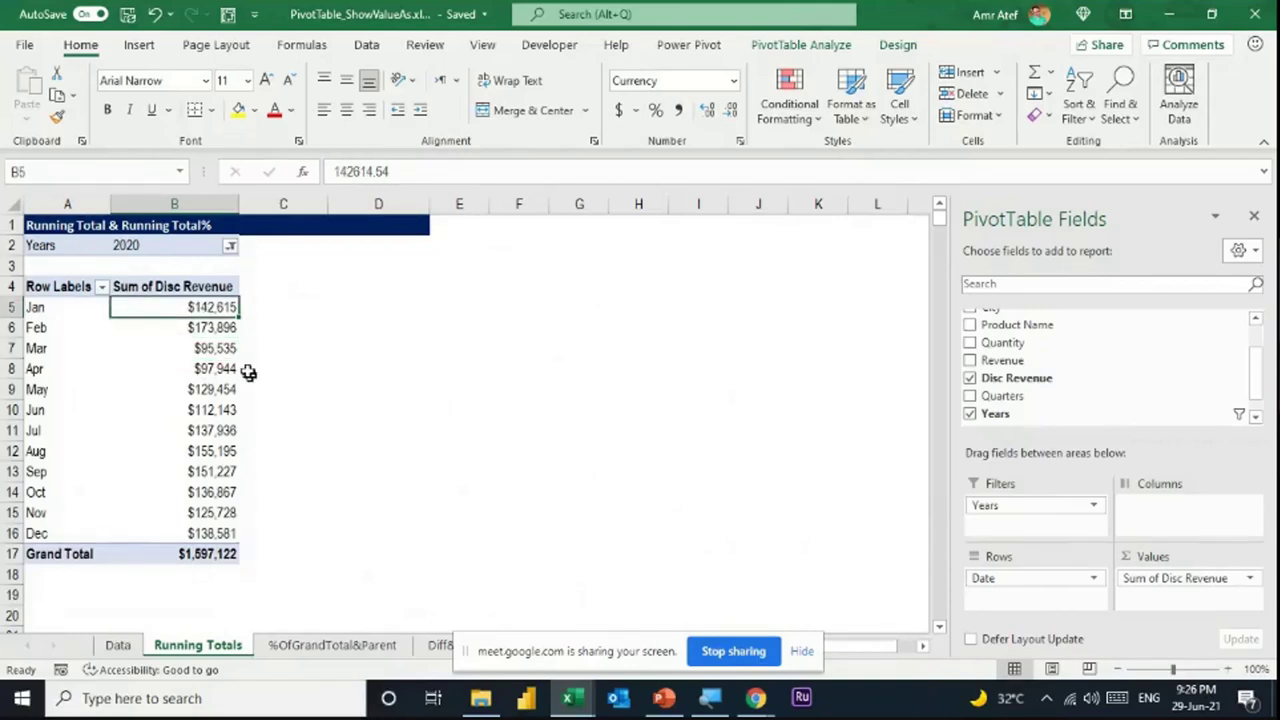
left_click(224, 330)
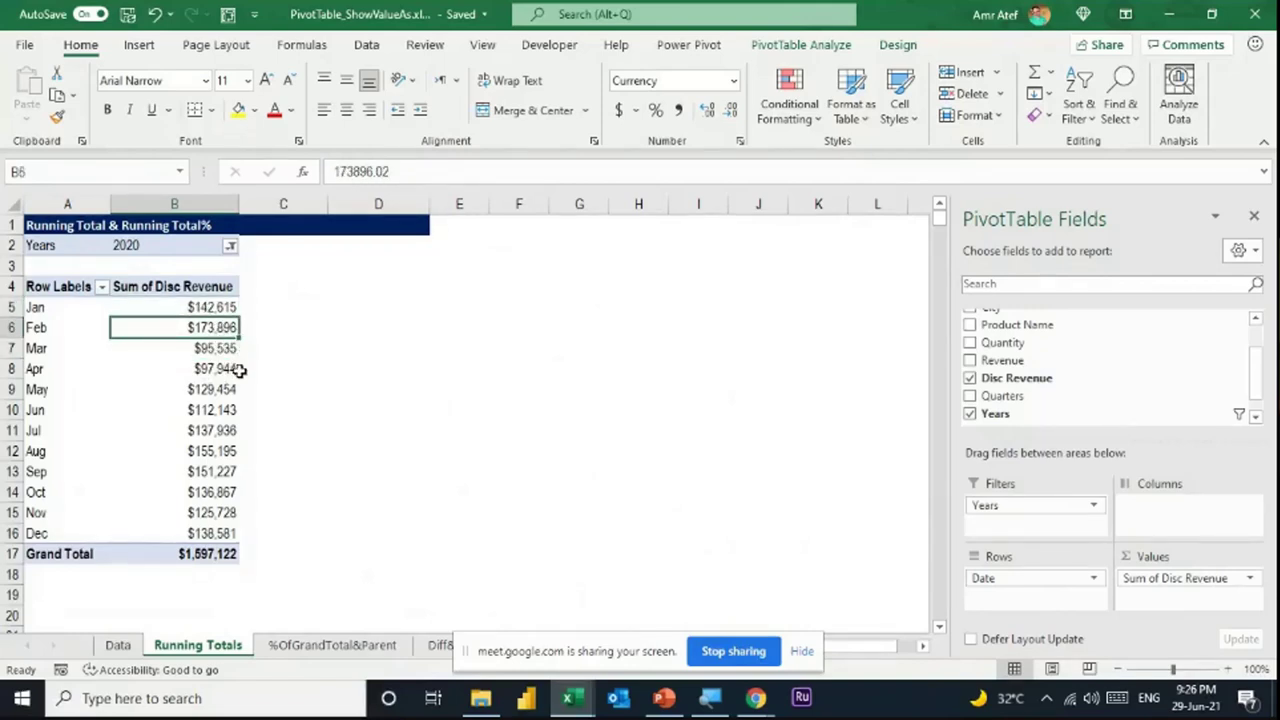
left_click(216, 556)
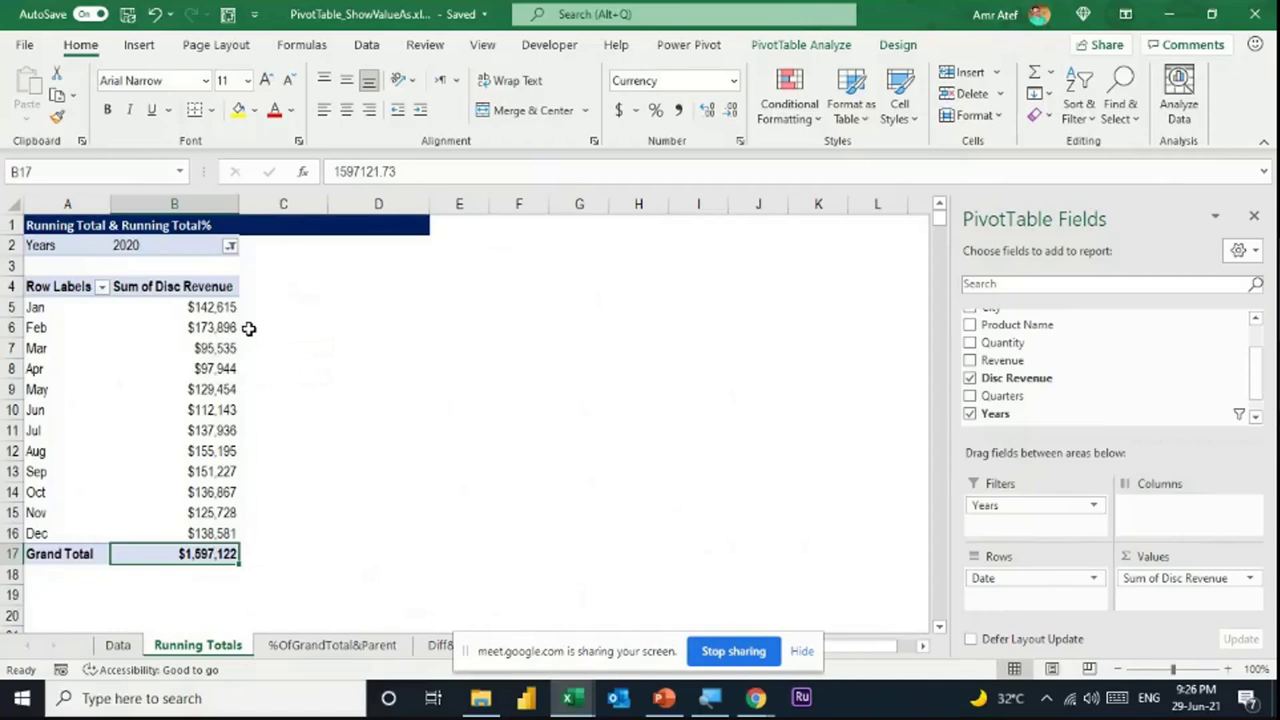
left_click(208, 305)
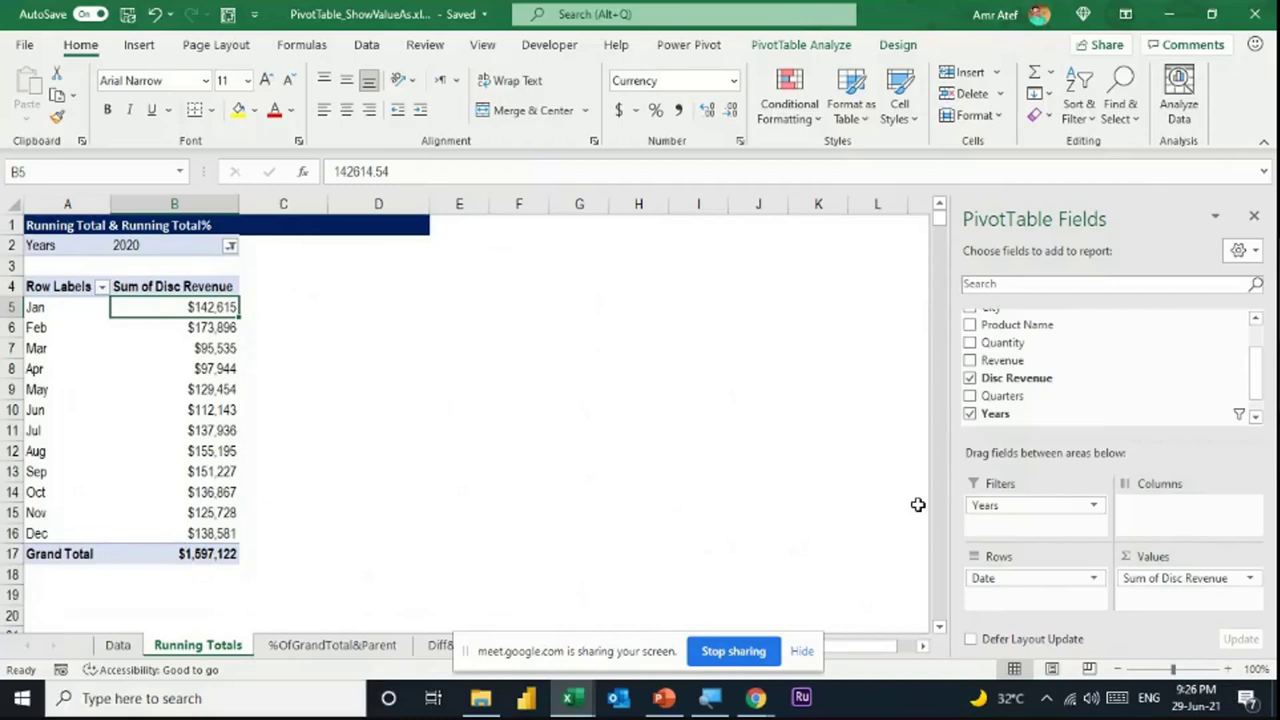
Add Disc Revenue to the values a second time and show it as Running Total In with Date as the base field
left_click_drag(1050, 380, 1186, 597)
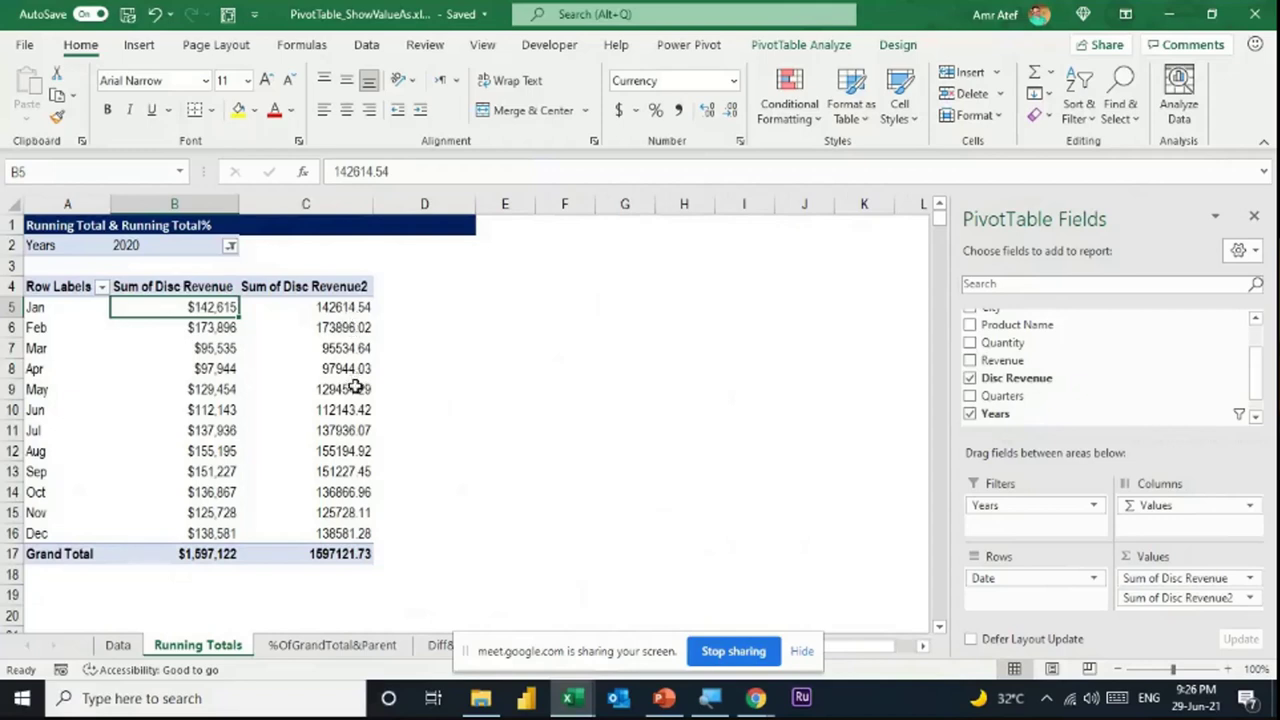
right_click(335, 315)
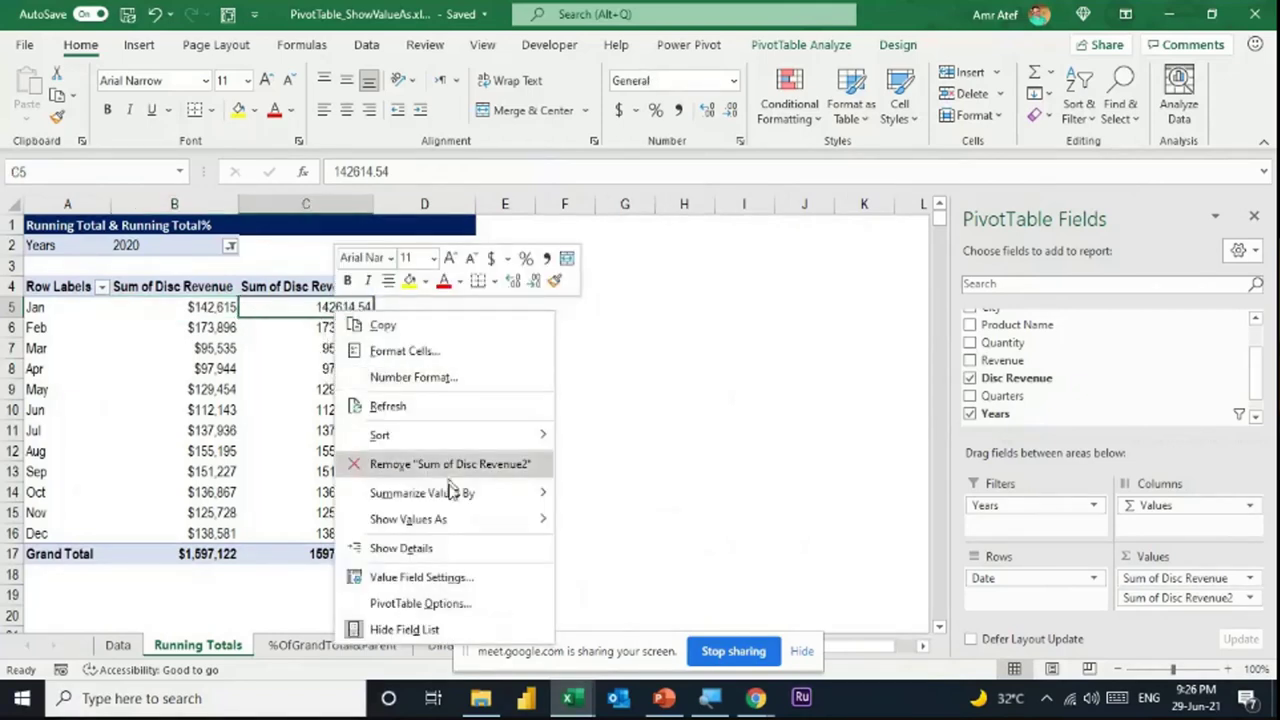
mouse_move(445, 518)
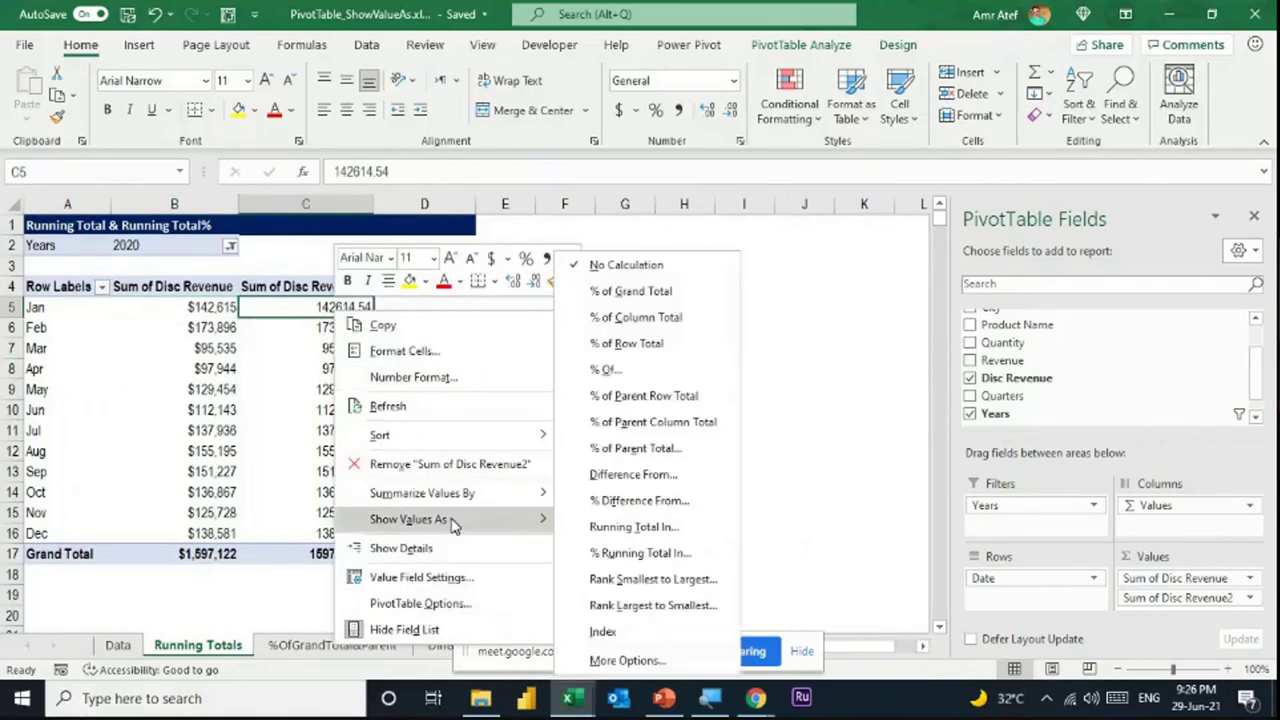
left_click(640, 530)
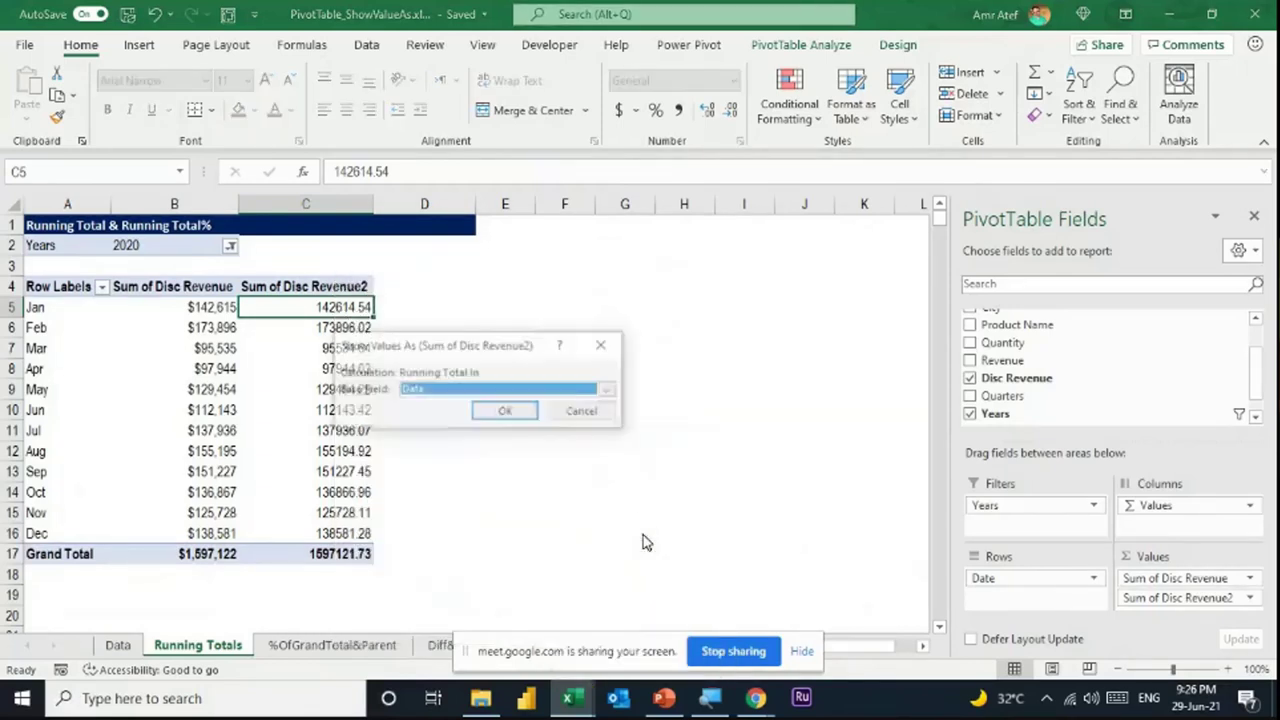
left_click_drag(450, 355, 592, 343)
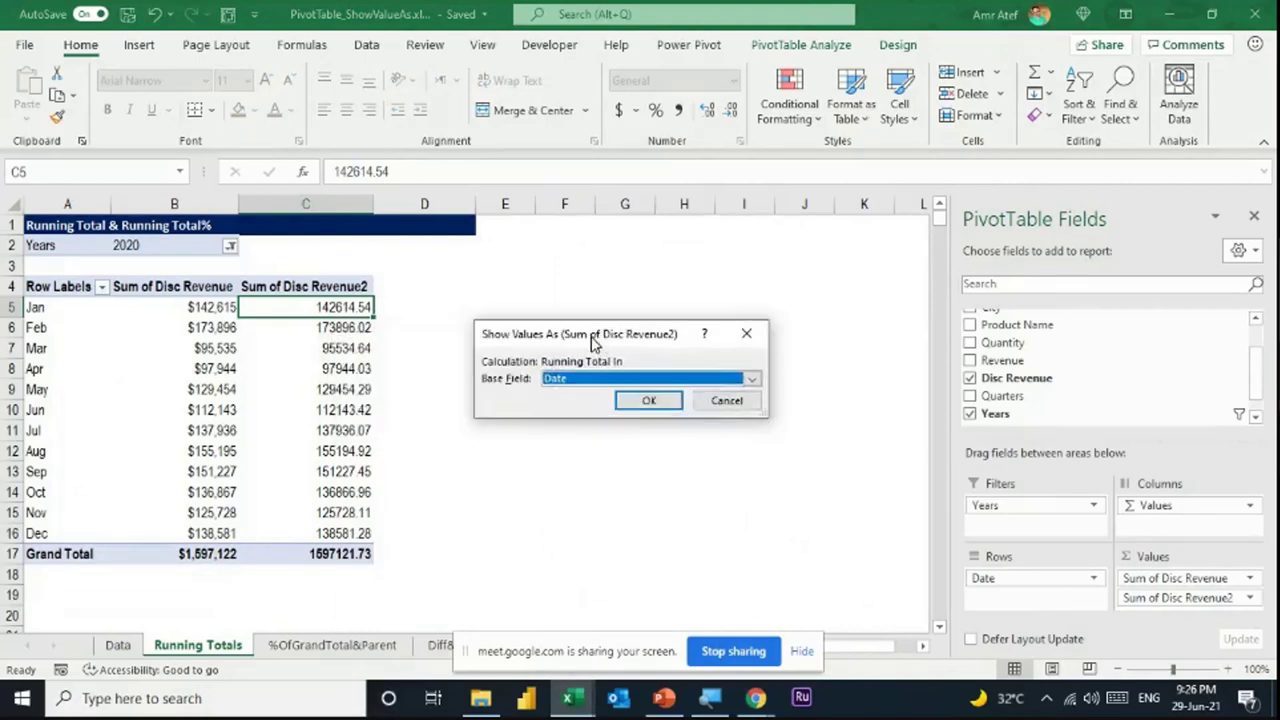
left_click(752, 380)
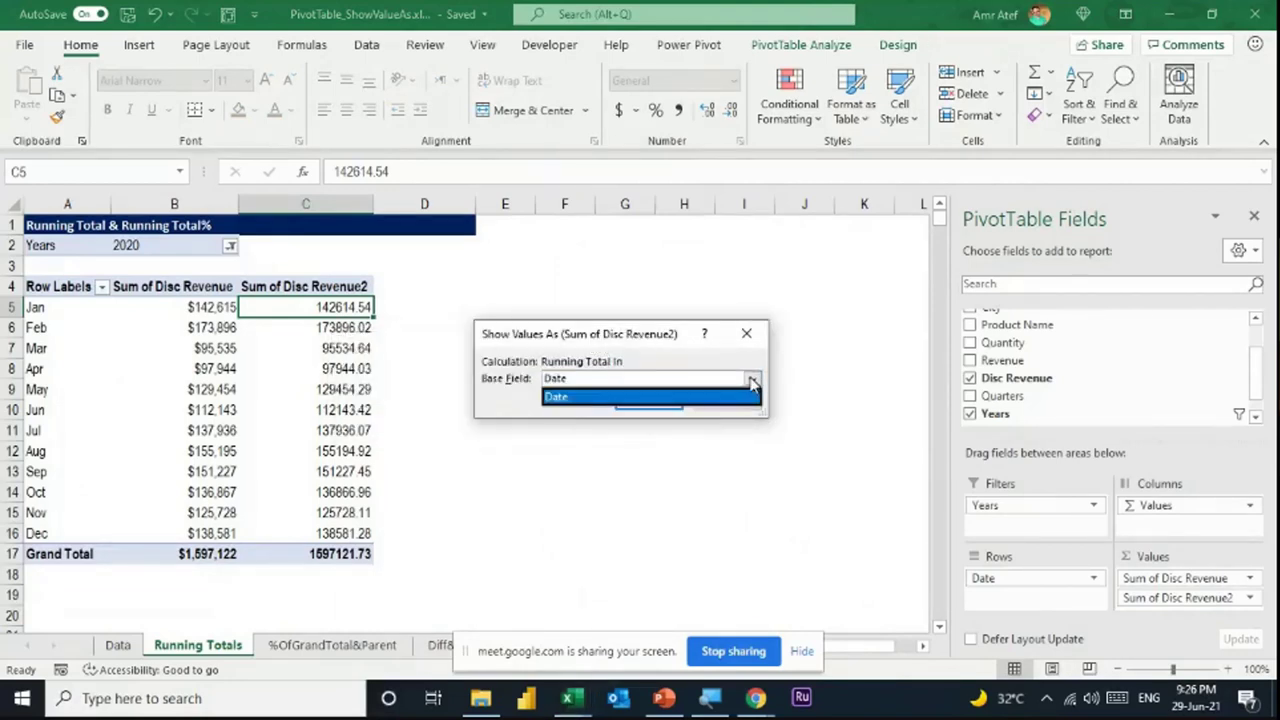
left_click(752, 383)
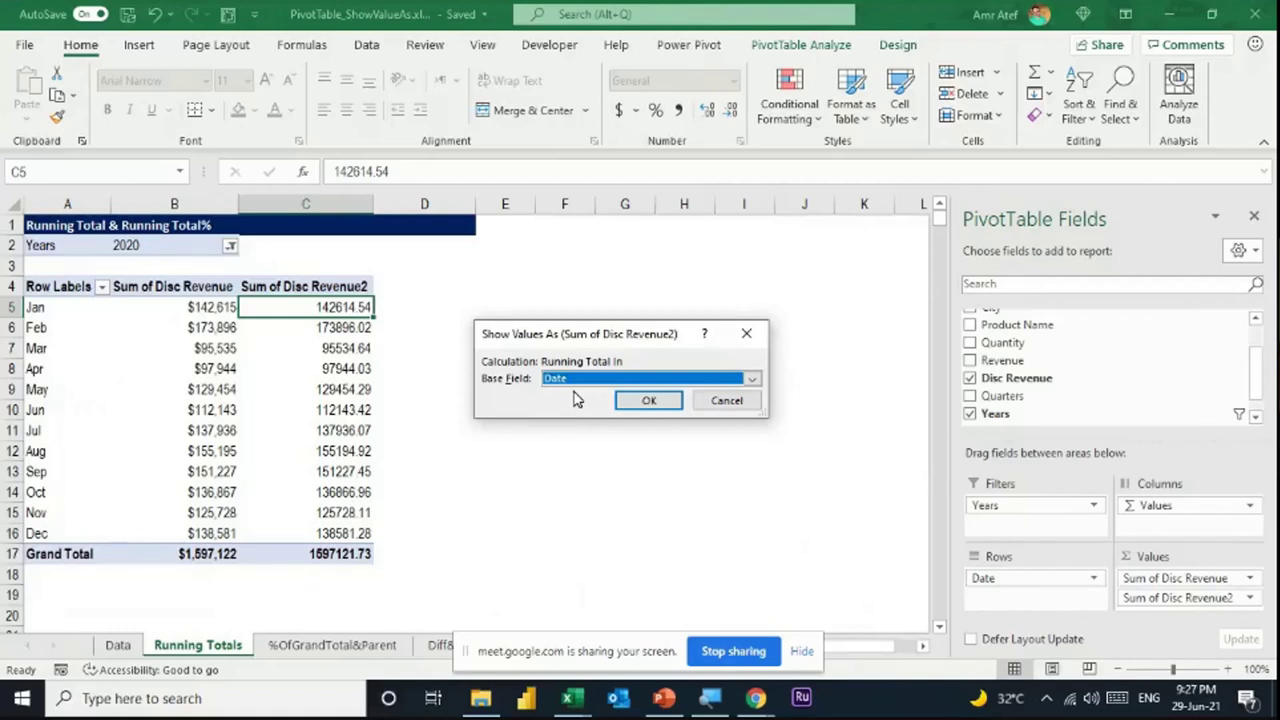
left_click(646, 404)
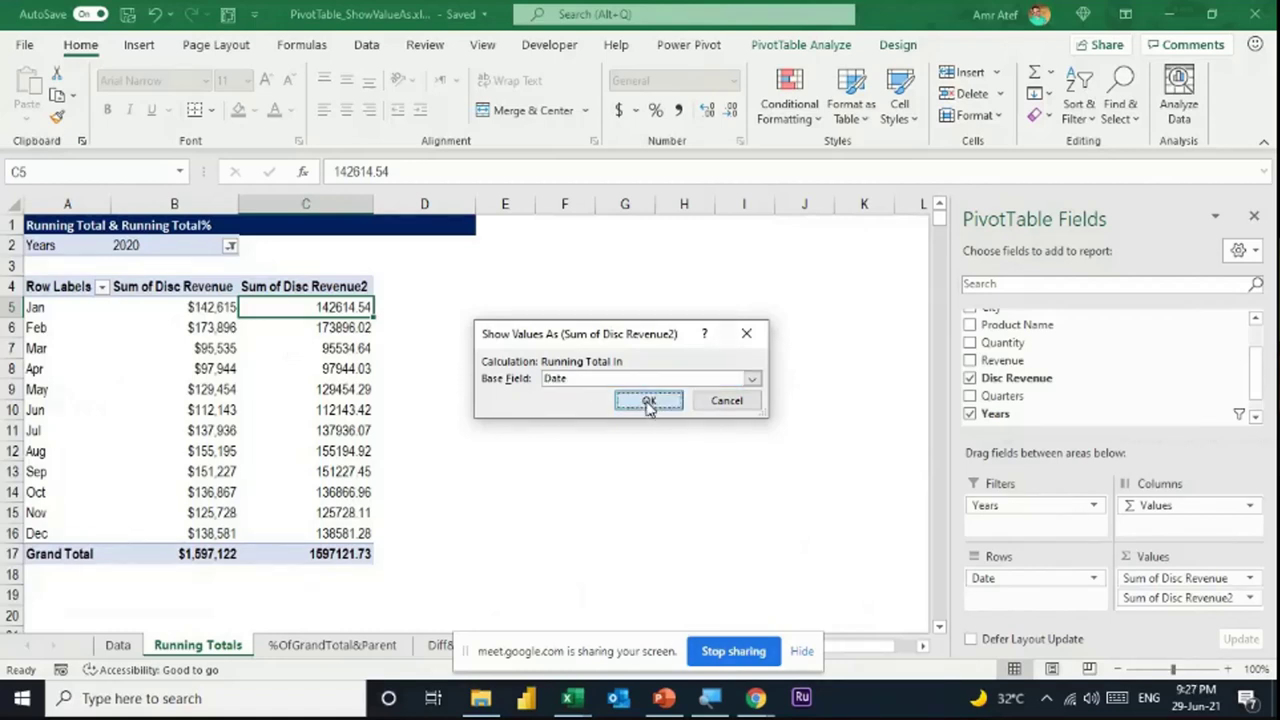
left_click(336, 554)
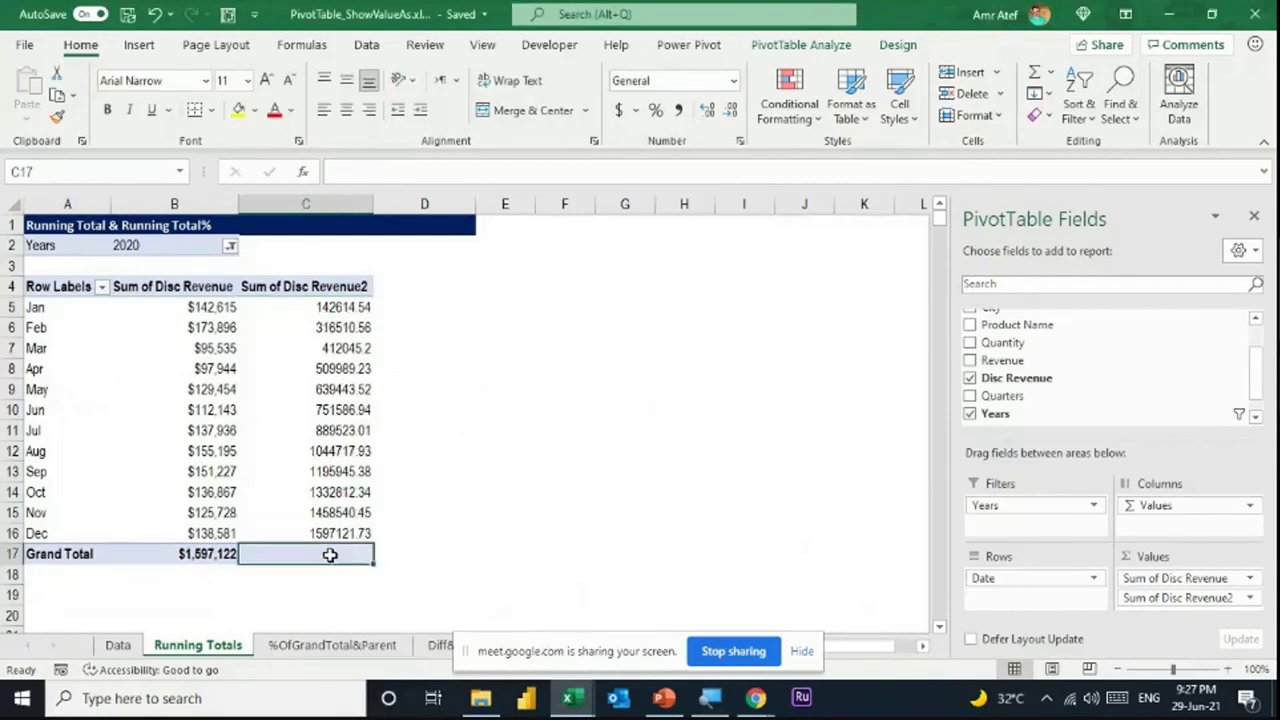
left_click(325, 326)
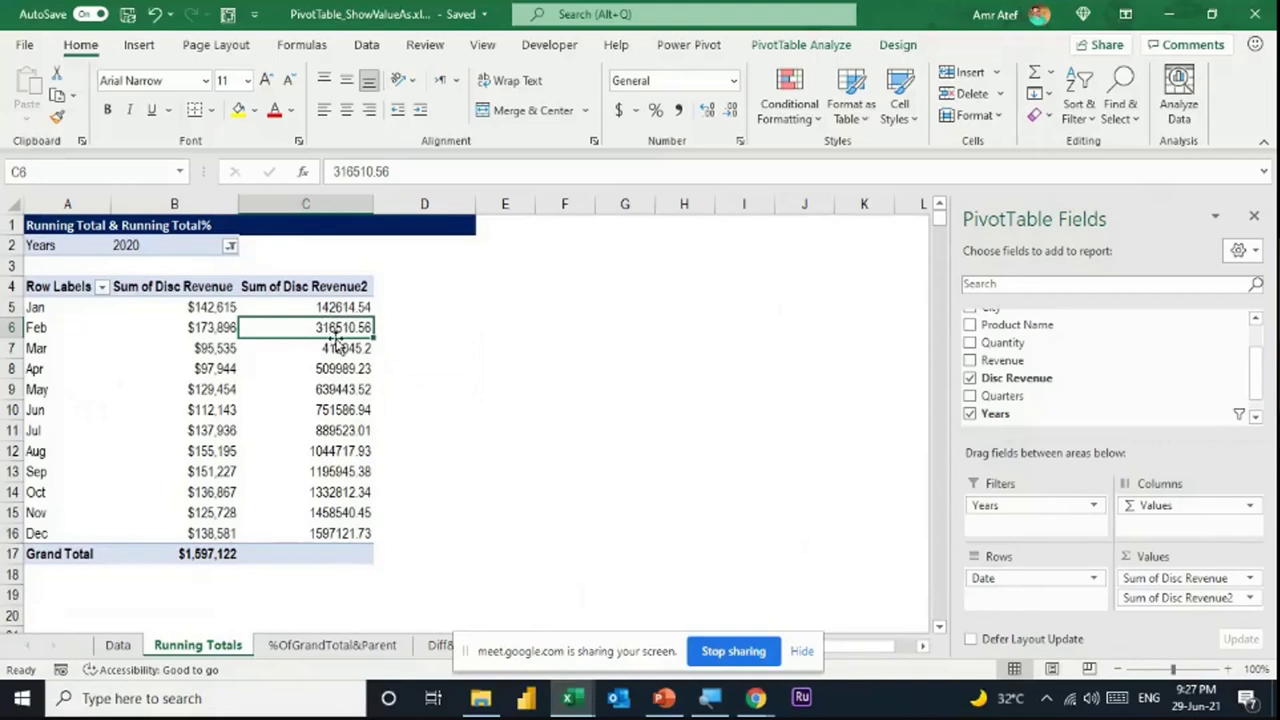
left_click(338, 533)
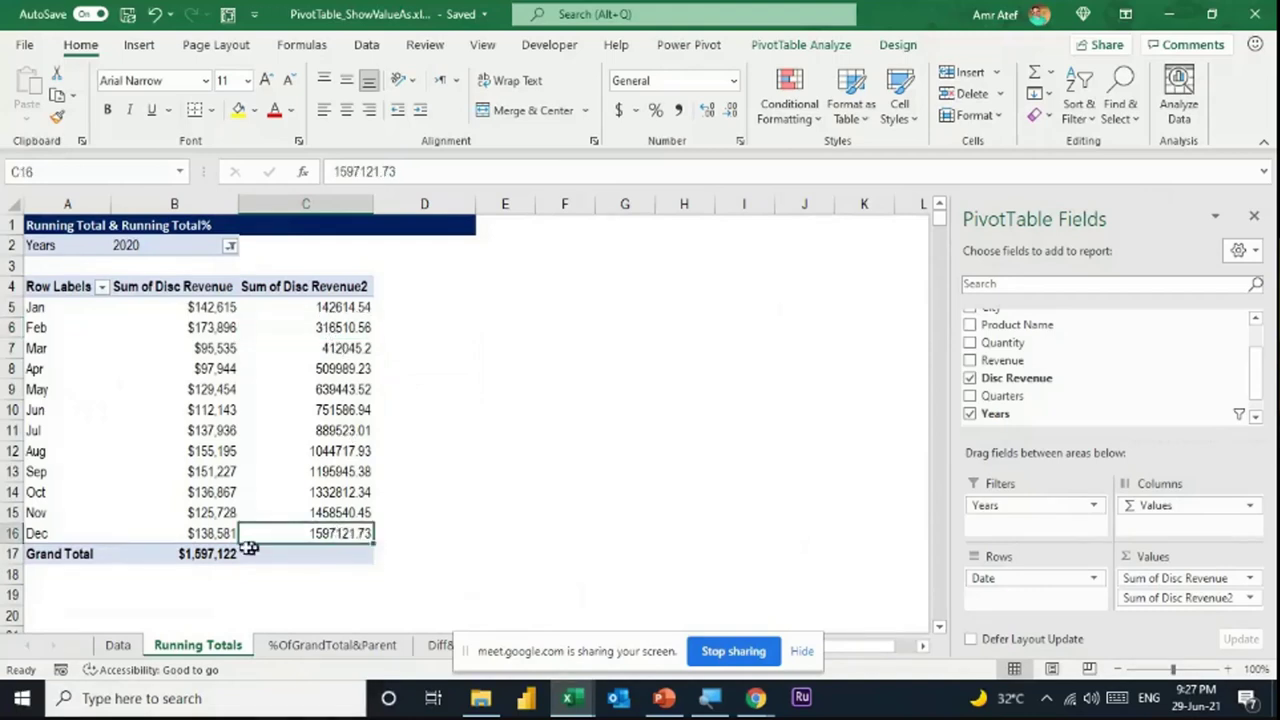
Set the number format of the running total column to dollar currency with zero decimal places
right_click(342, 310)
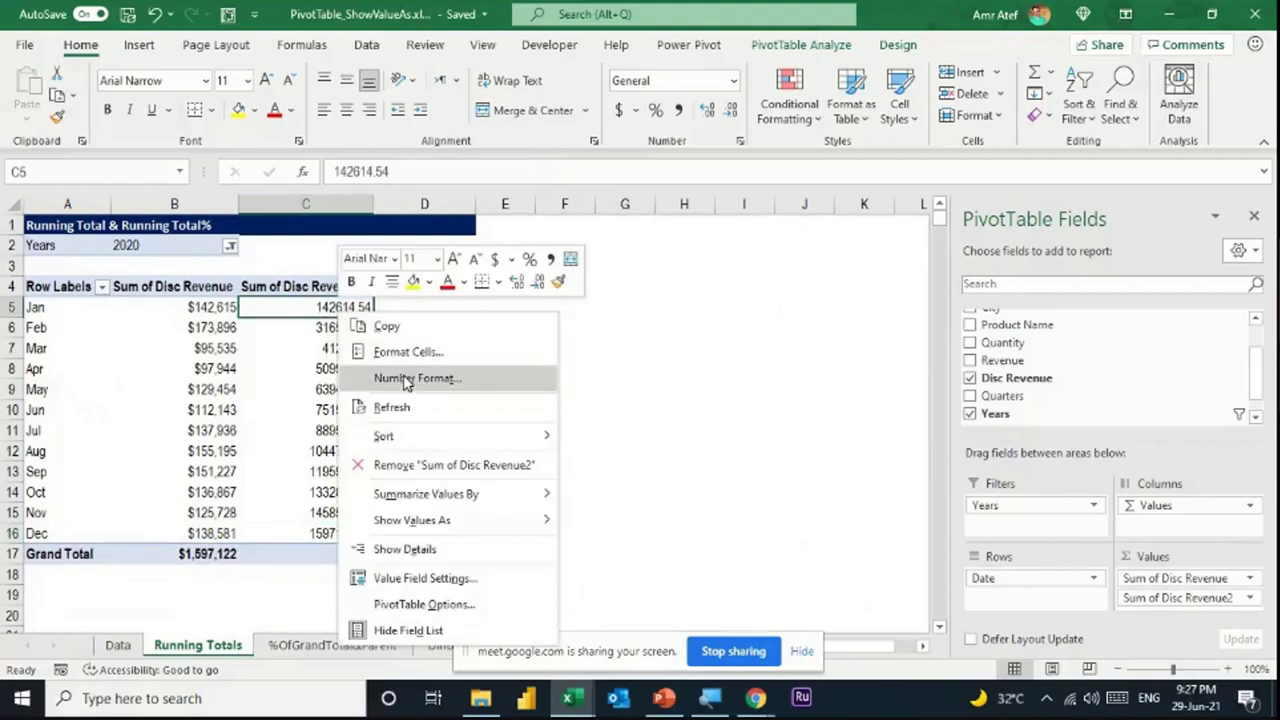
left_click(406, 379)
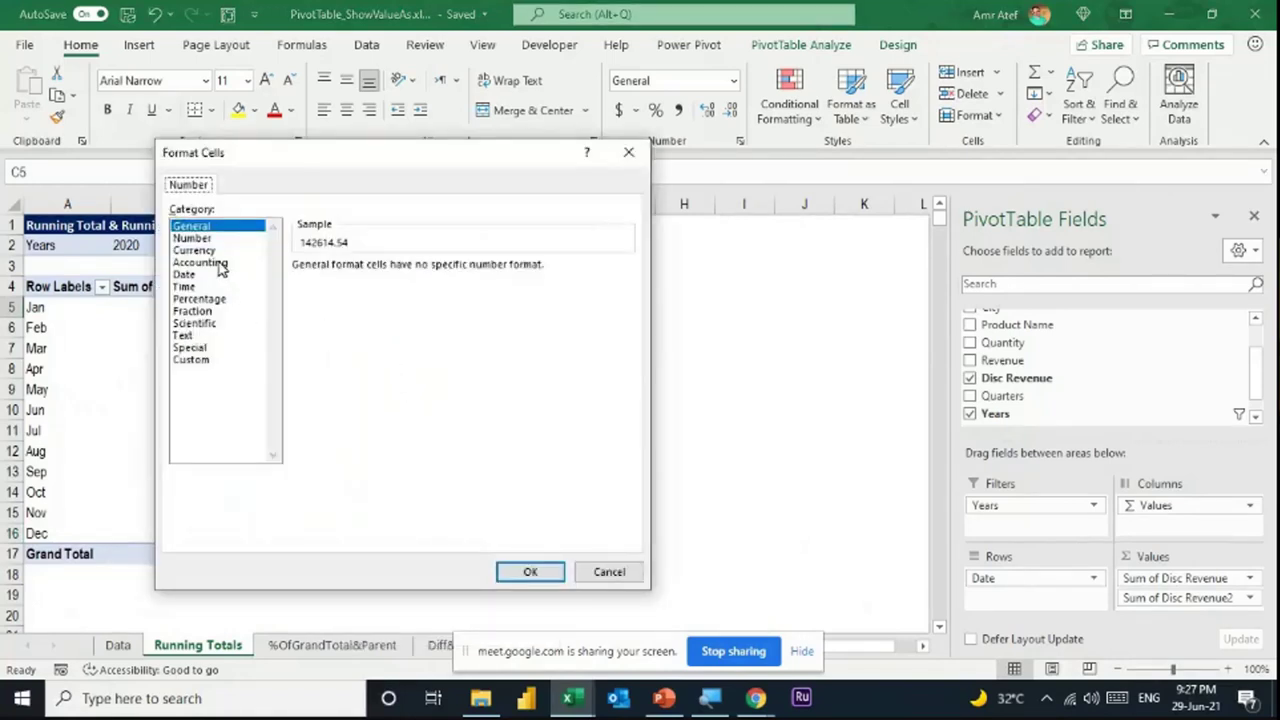
left_click(193, 250)
left_click(414, 270)
left_click(414, 270)
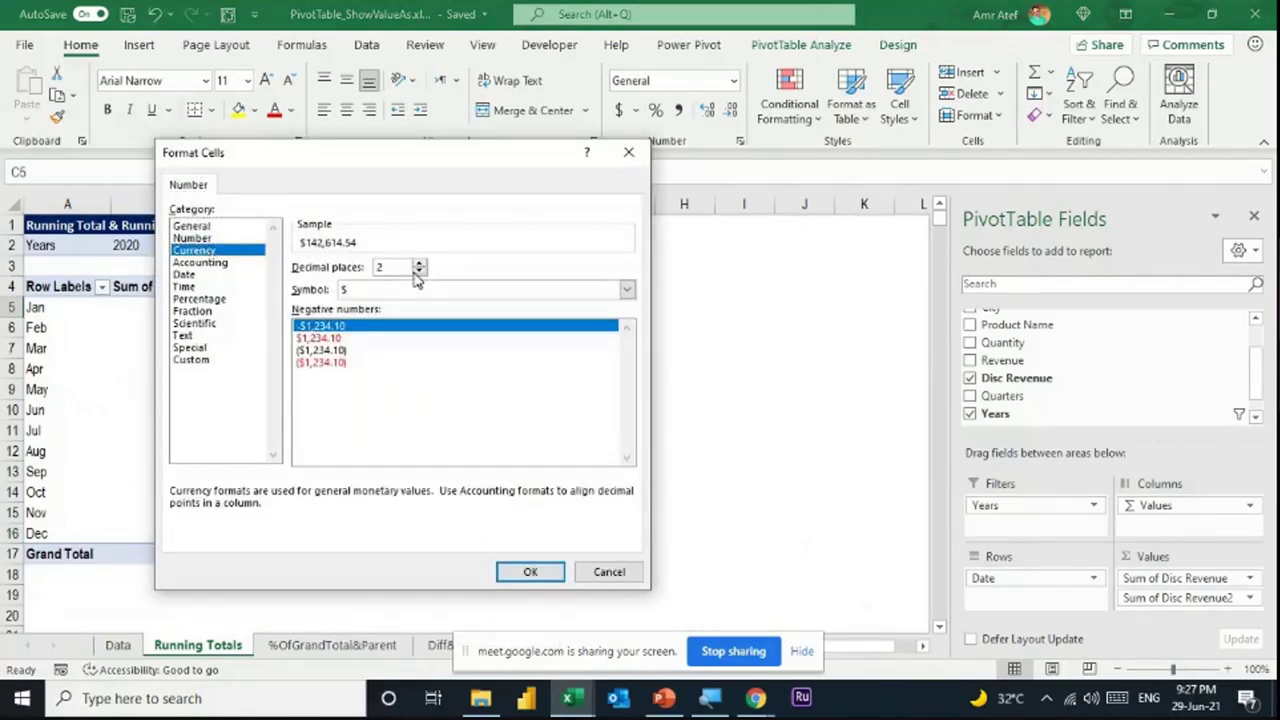
key("Return")
Rename the running total column header of the PivotTable to Total YTD
left_click(311, 289)
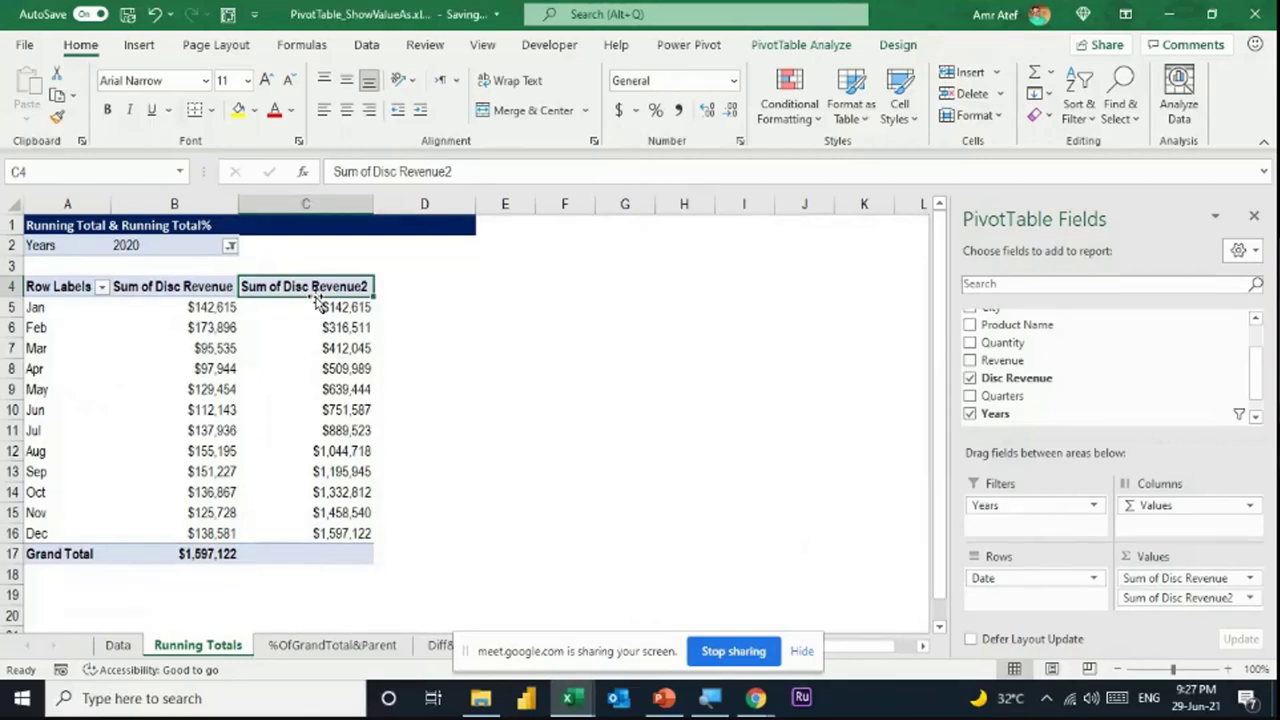
key("BackSpace")
type("Total Y")
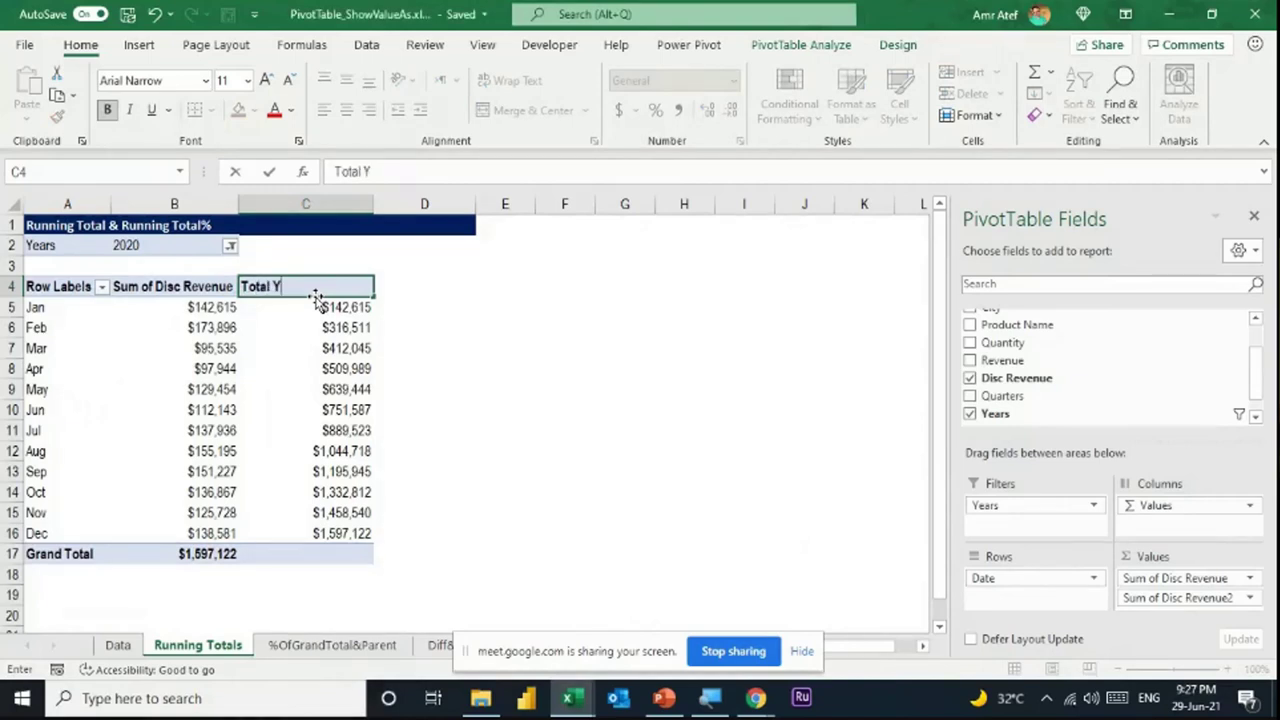
type("TD")
key("Return")
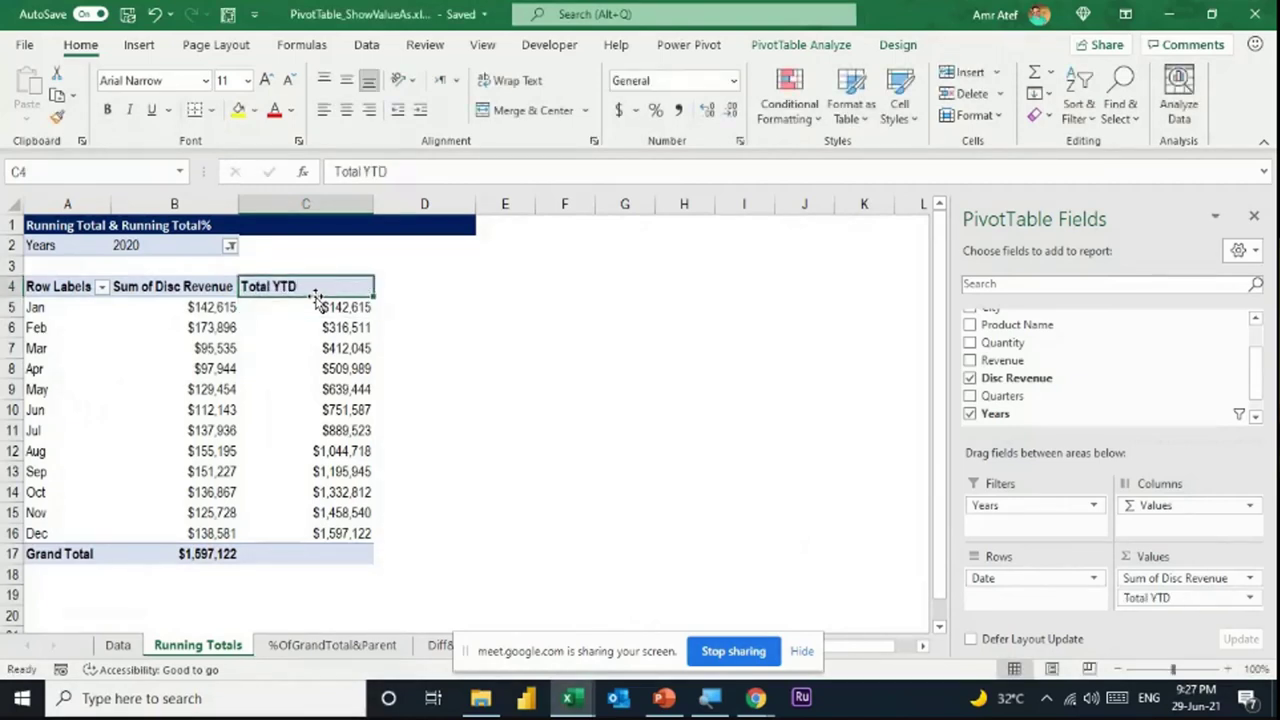
Rename the first value column header to Total Disc Revenue
left_click(218, 287)
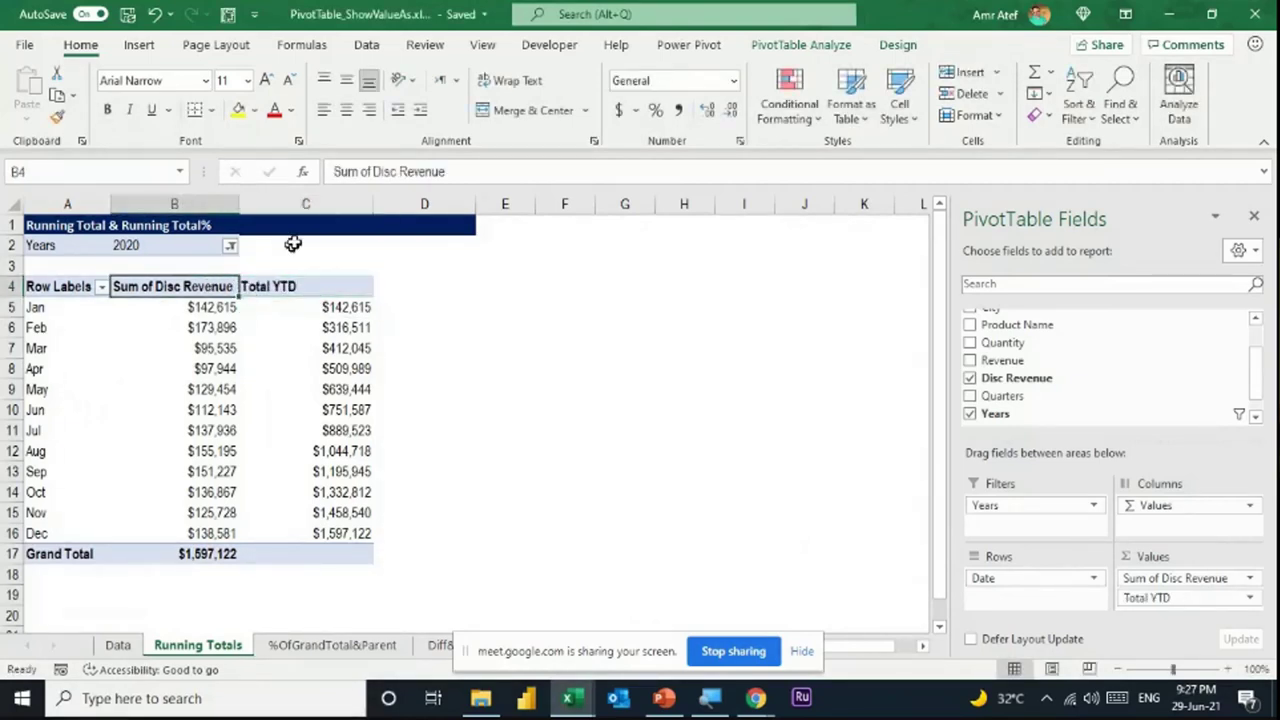
left_click_drag(374, 170, 333, 170)
type("Ti")
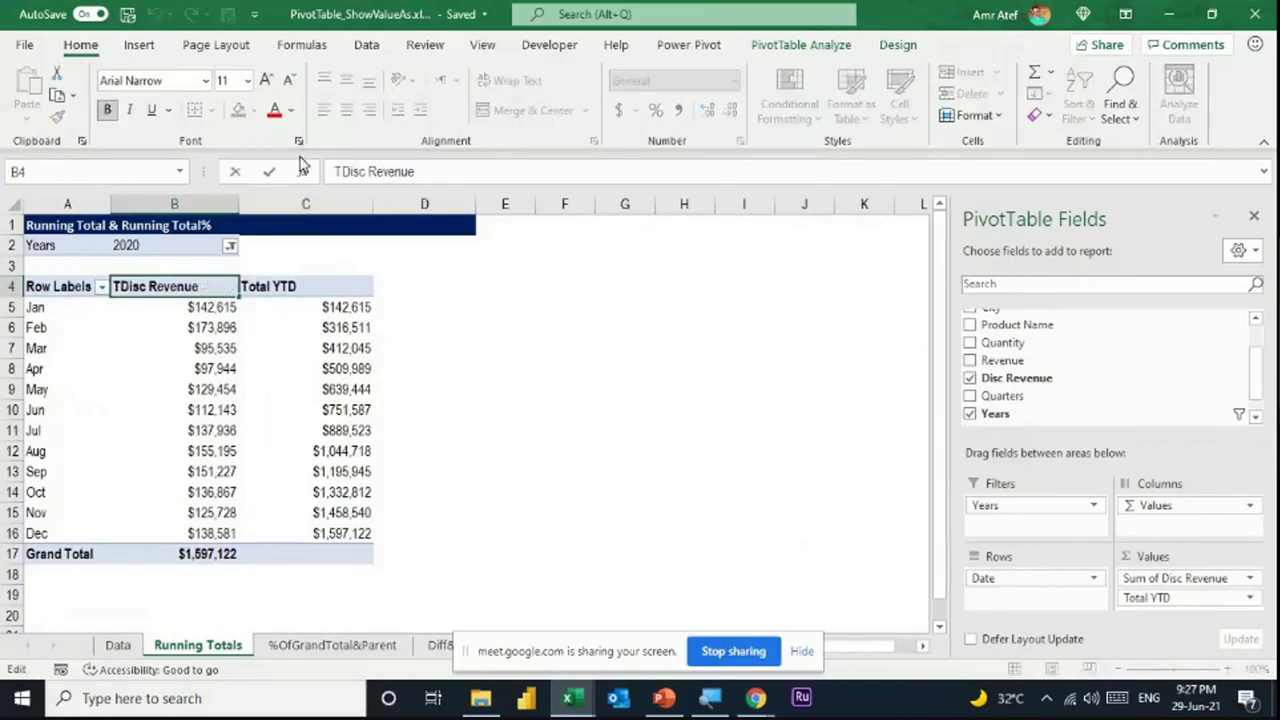
type("otal")
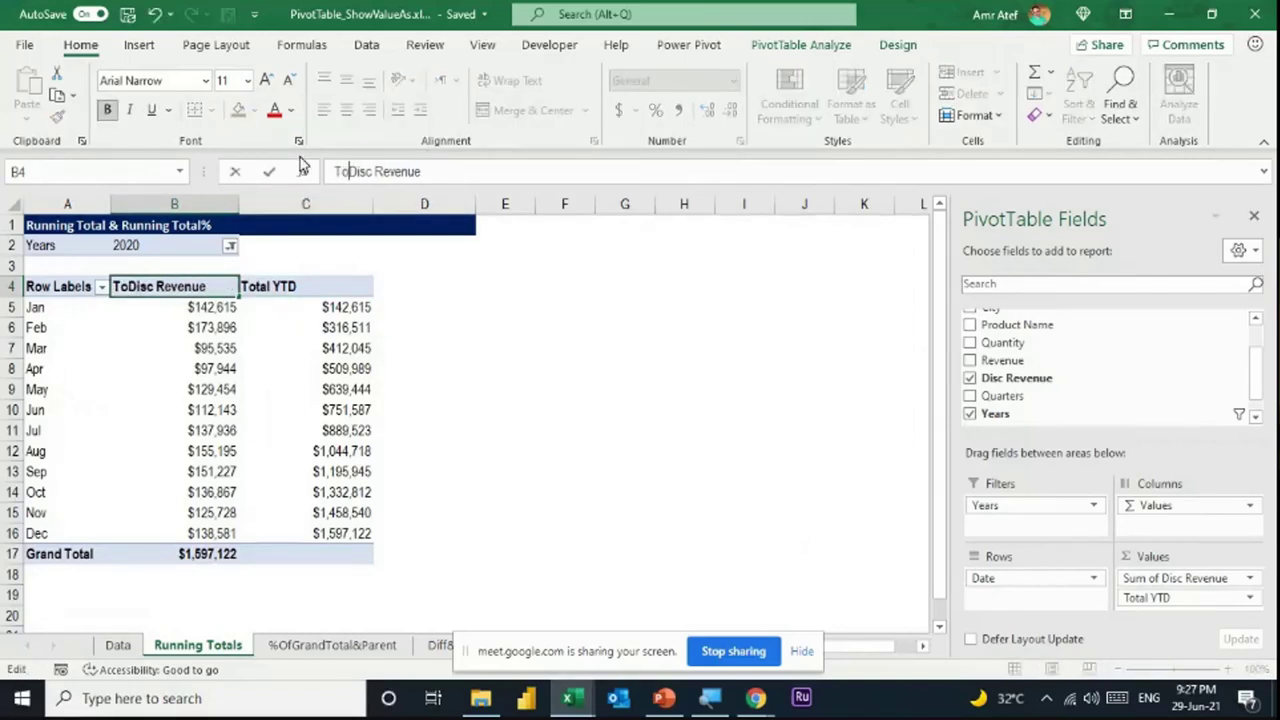
key("Return")
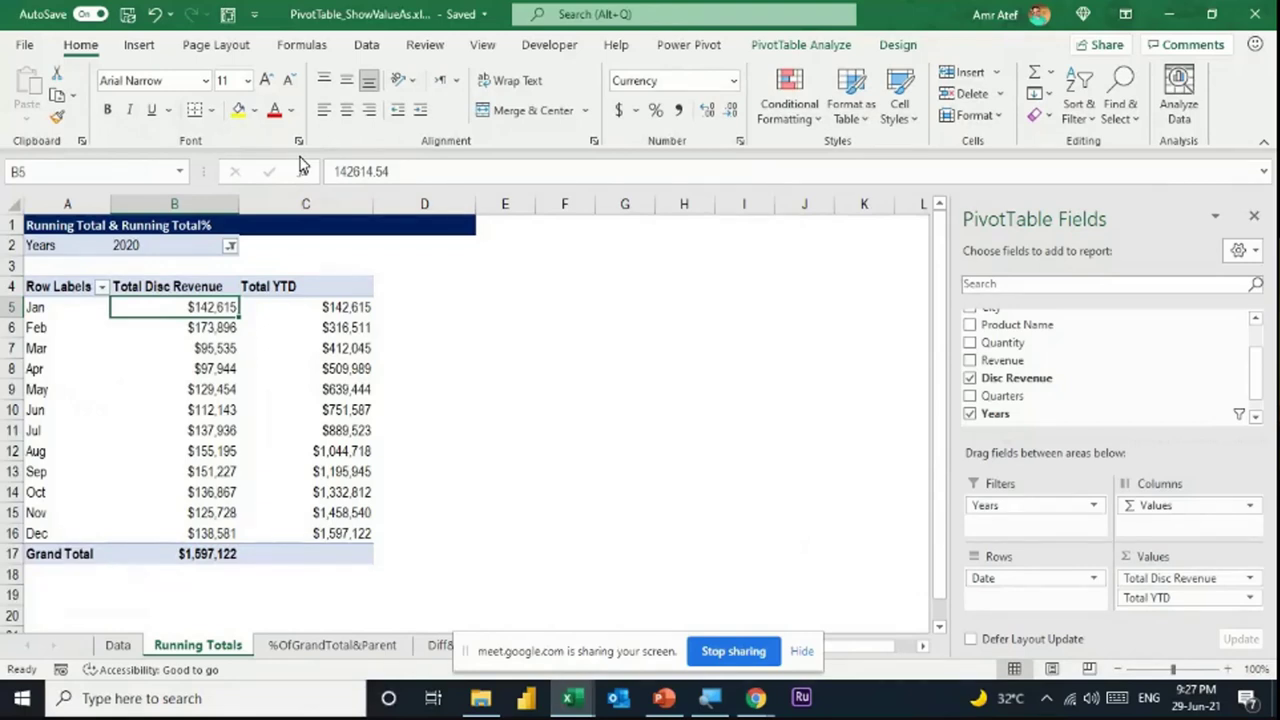
key("Down")
key("Right")
key("Up")
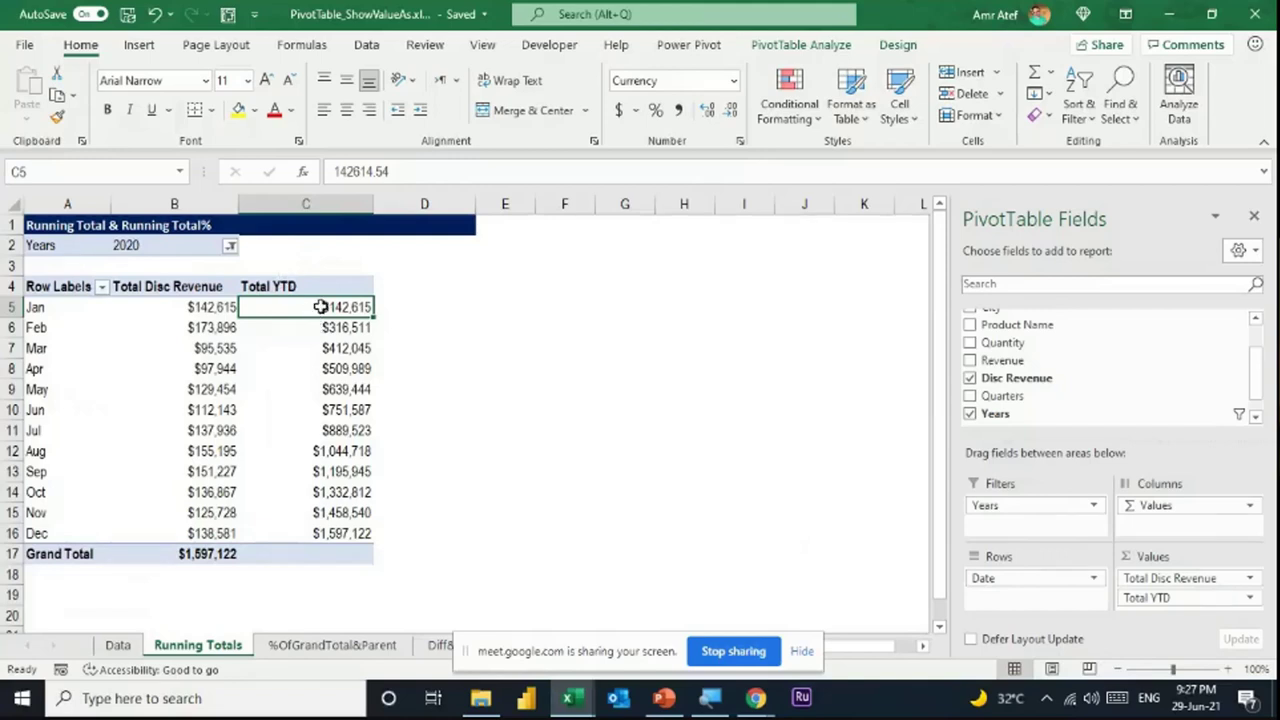
mouse_move(320, 307)
right_click(356, 307)
key("Escape")
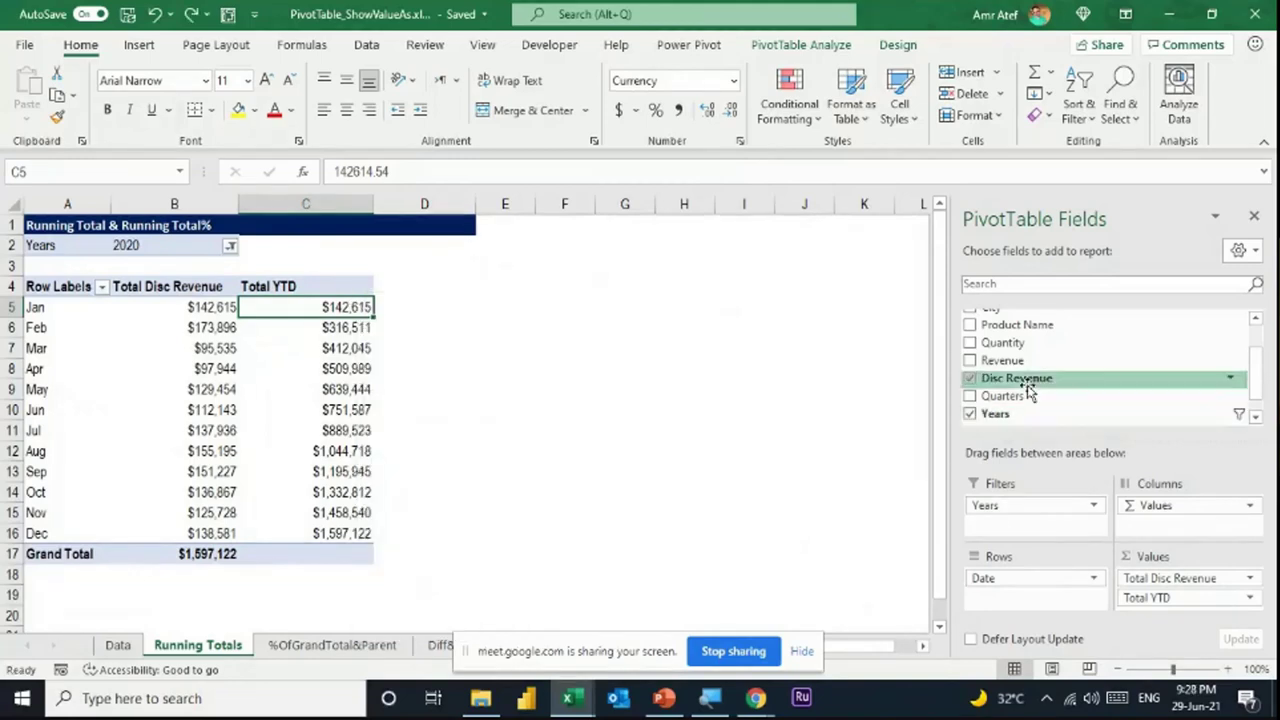
Add Disc Revenue to the values a third time and show it as % Running Total In with Date as the base field
left_click_drag(1016, 378, 1177, 603)
right_click(398, 307)
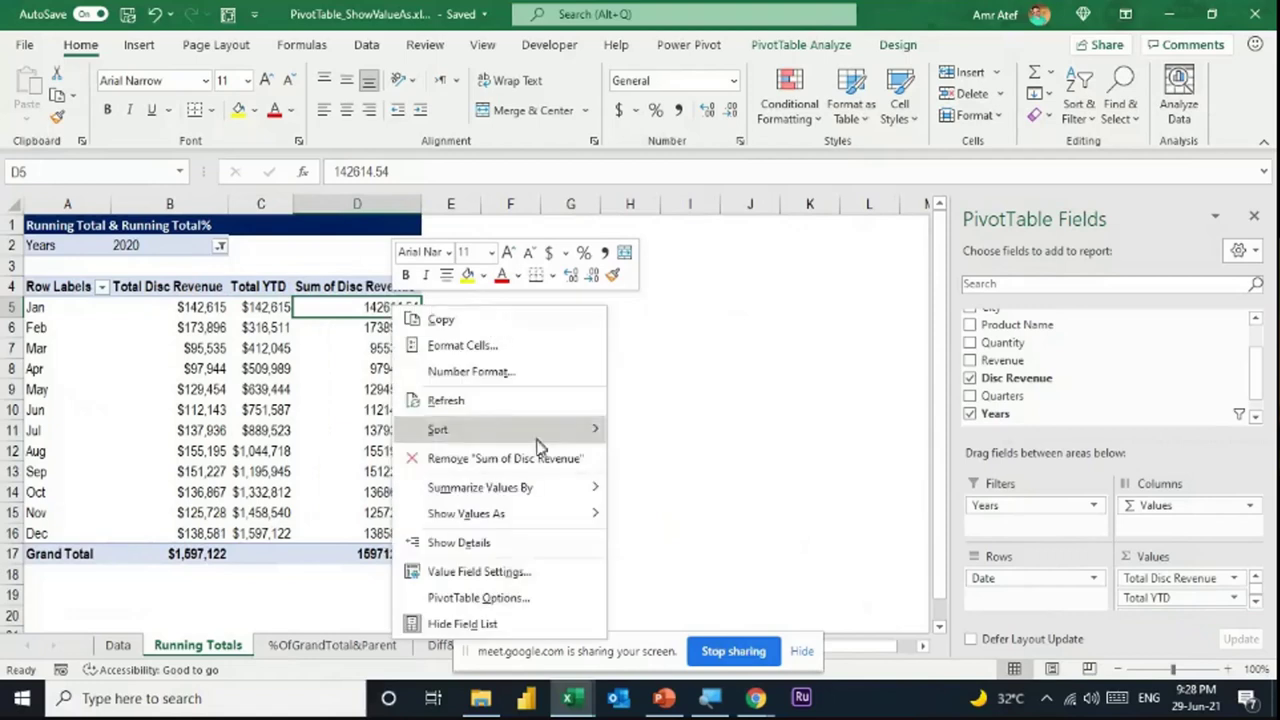
mouse_move(537, 512)
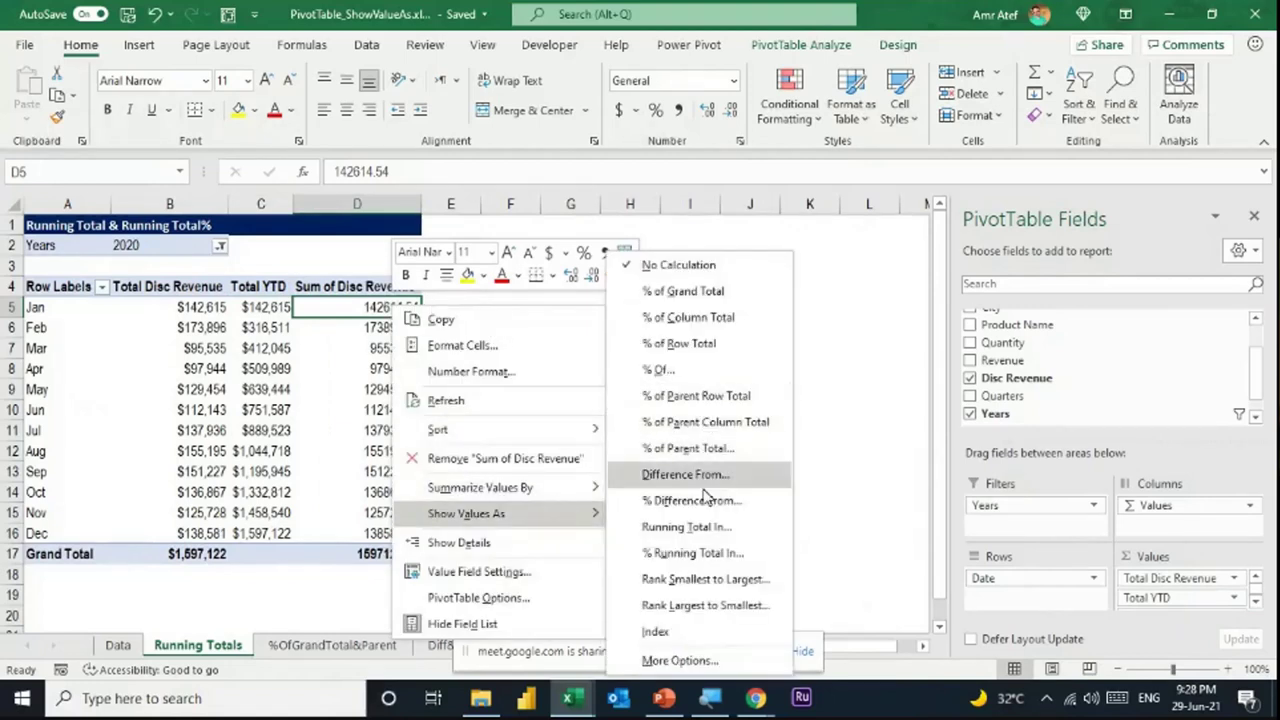
left_click(695, 552)
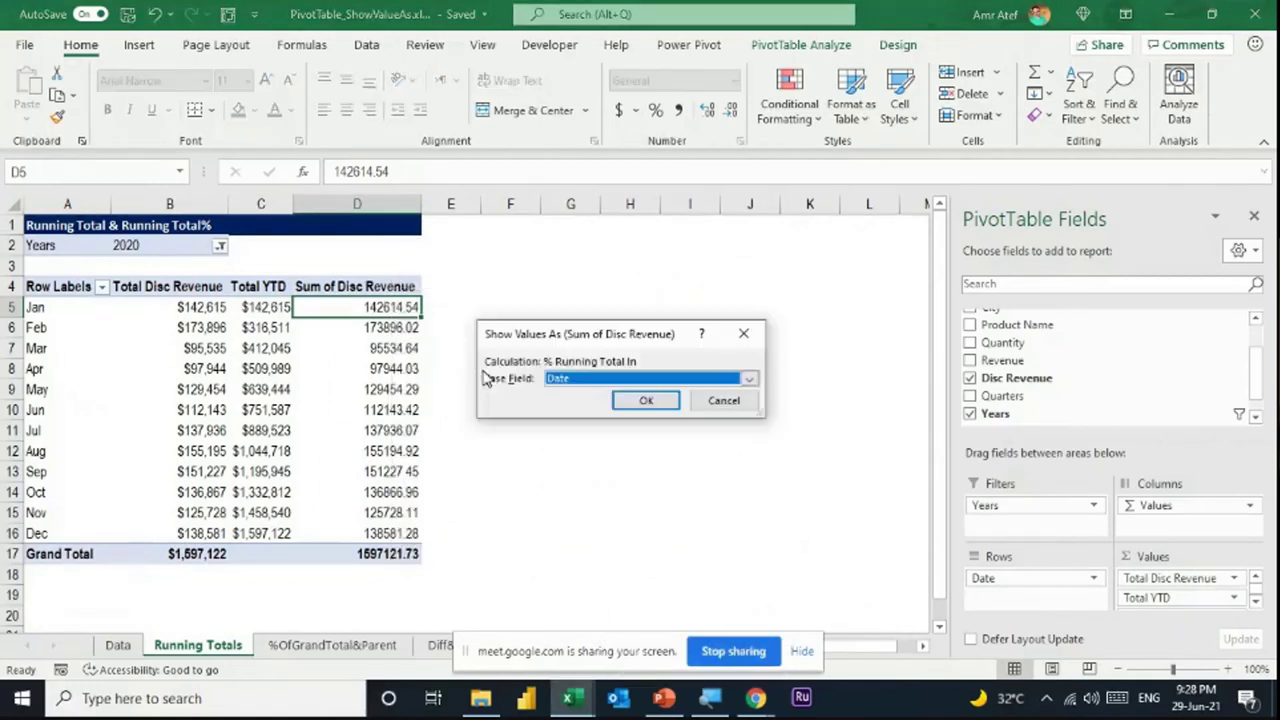
left_click(650, 401)
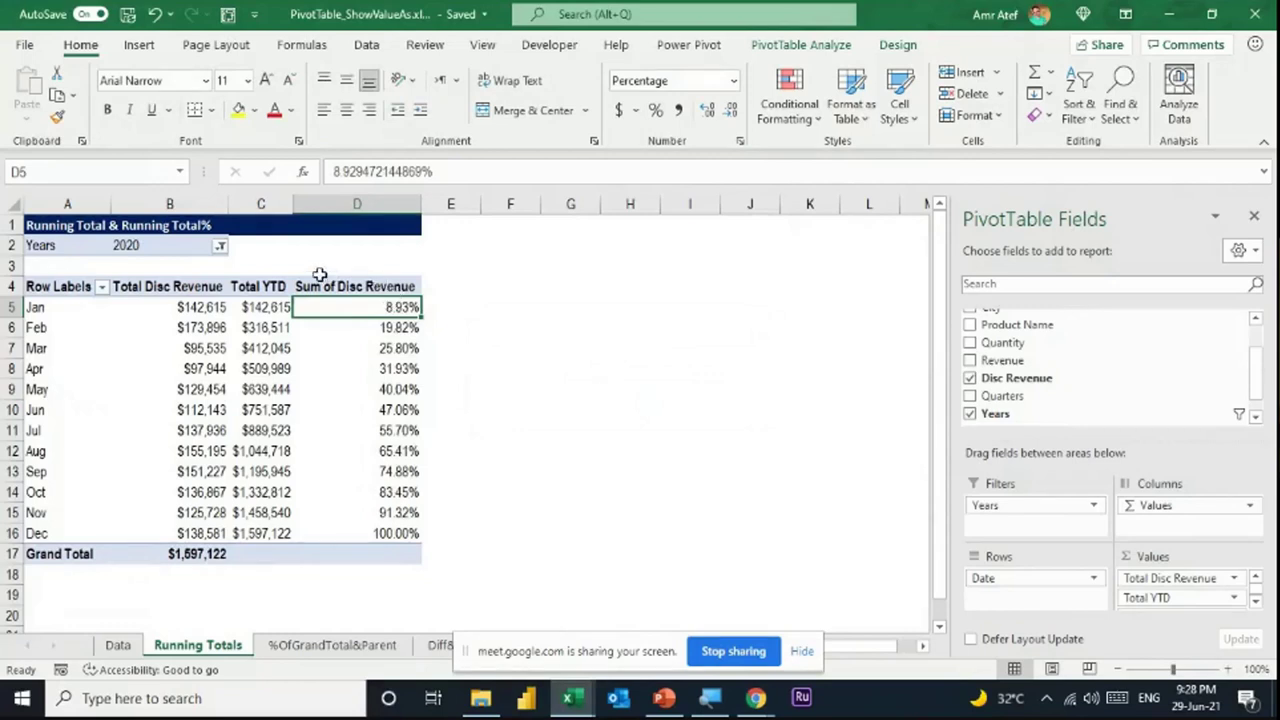
Rename the running percentage column header to % Total YTD
left_click(255, 286)
left_click_drag(410, 172, 302, 175)
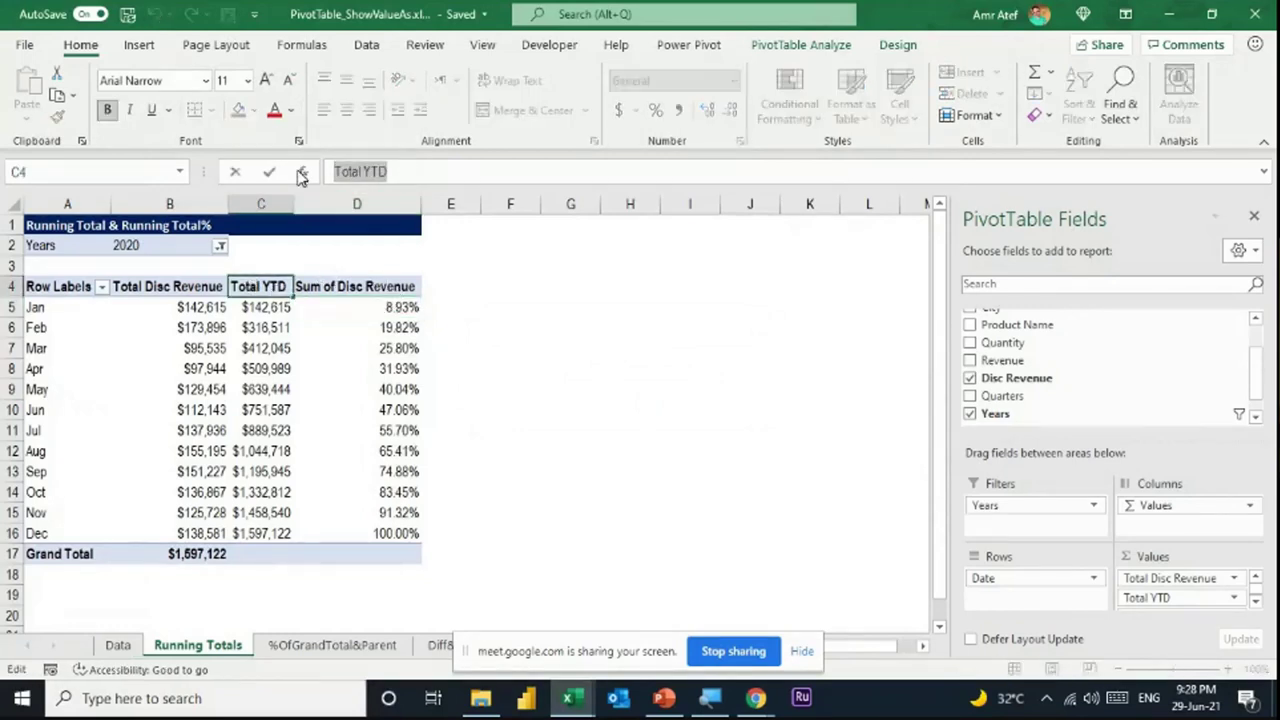
left_click(418, 281)
left_click_drag(455, 175, 300, 170)
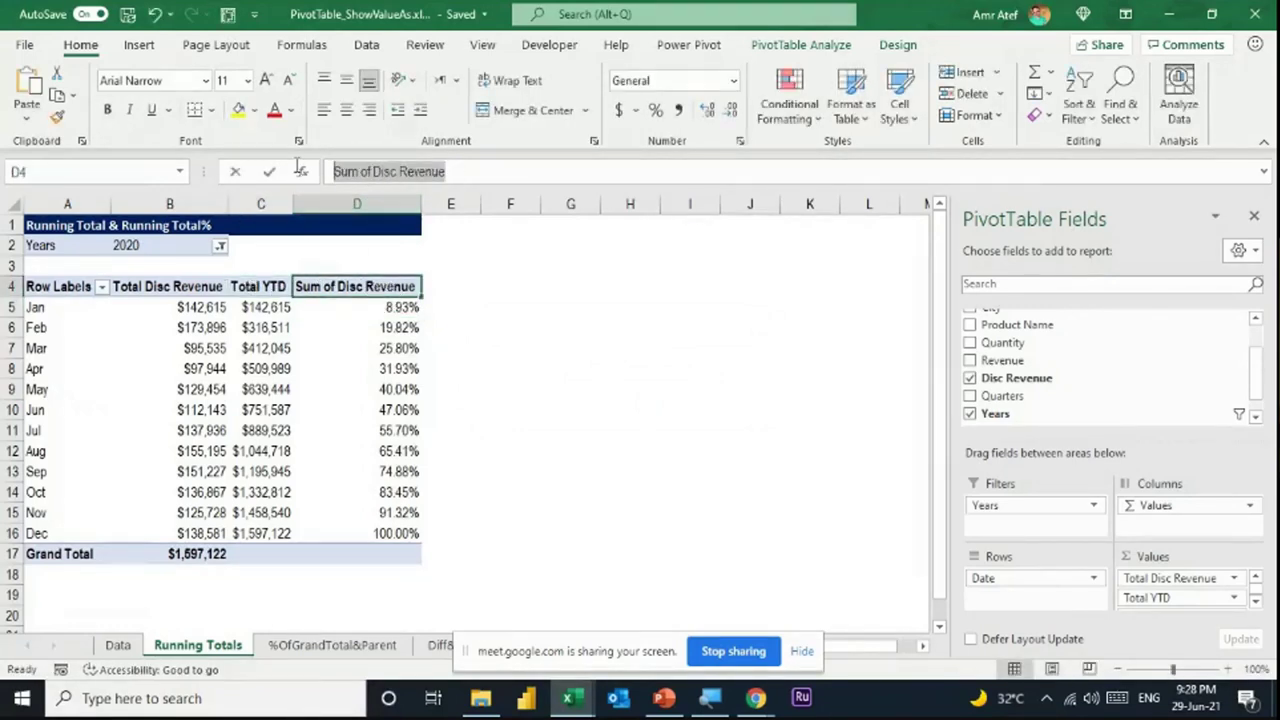
type("% Total YTD")
key("Return")
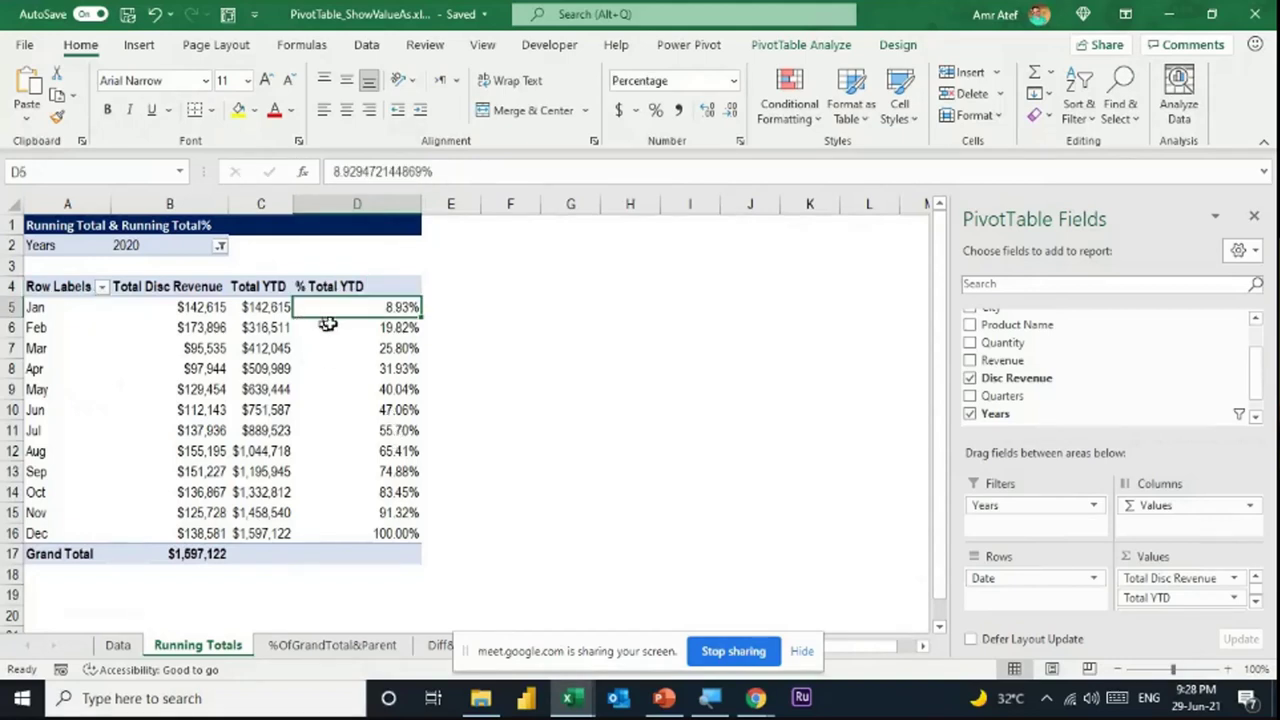
Check the monthly cumulative percentages and autofit the width of the % Total YTD column
left_click(398, 328)
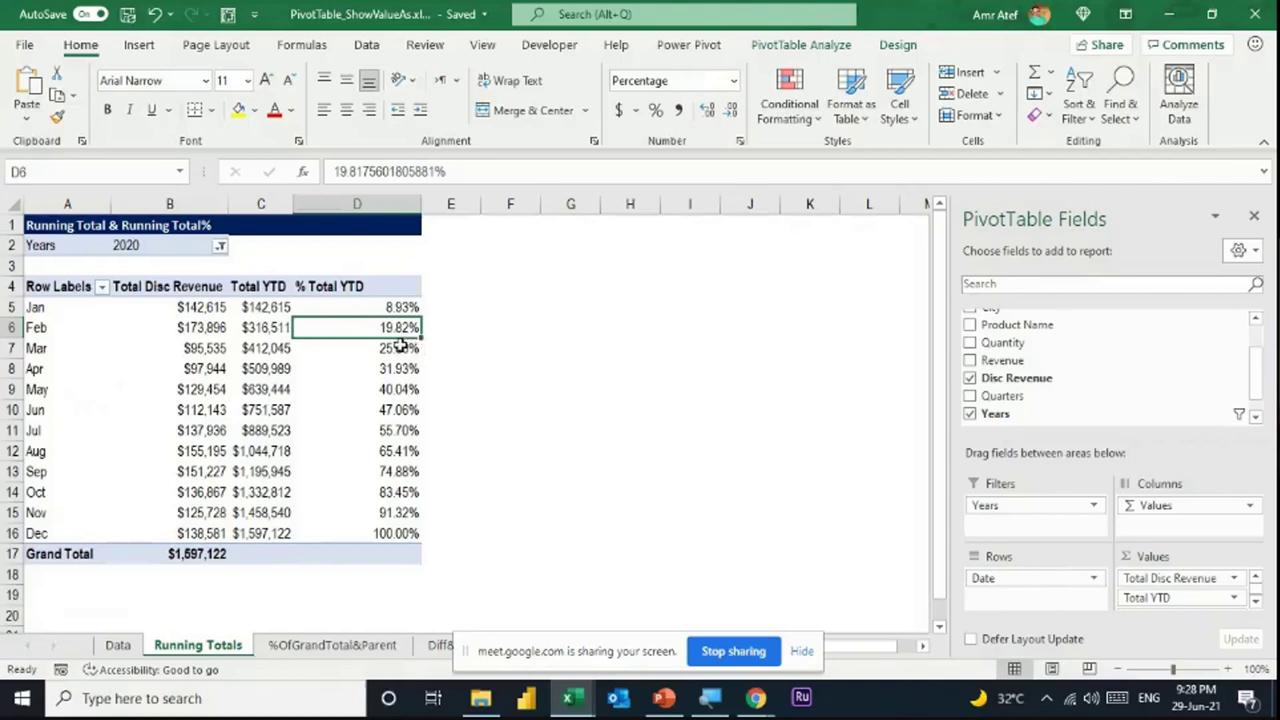
left_click(400, 346)
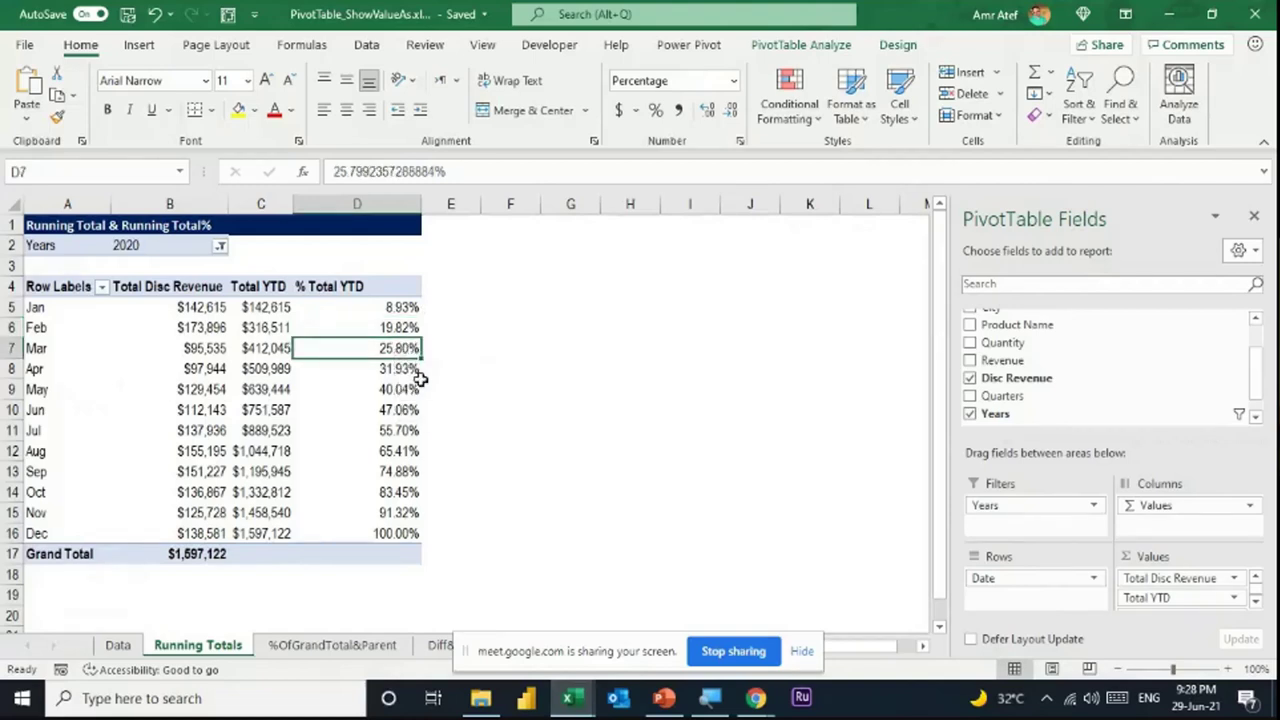
left_click(402, 533)
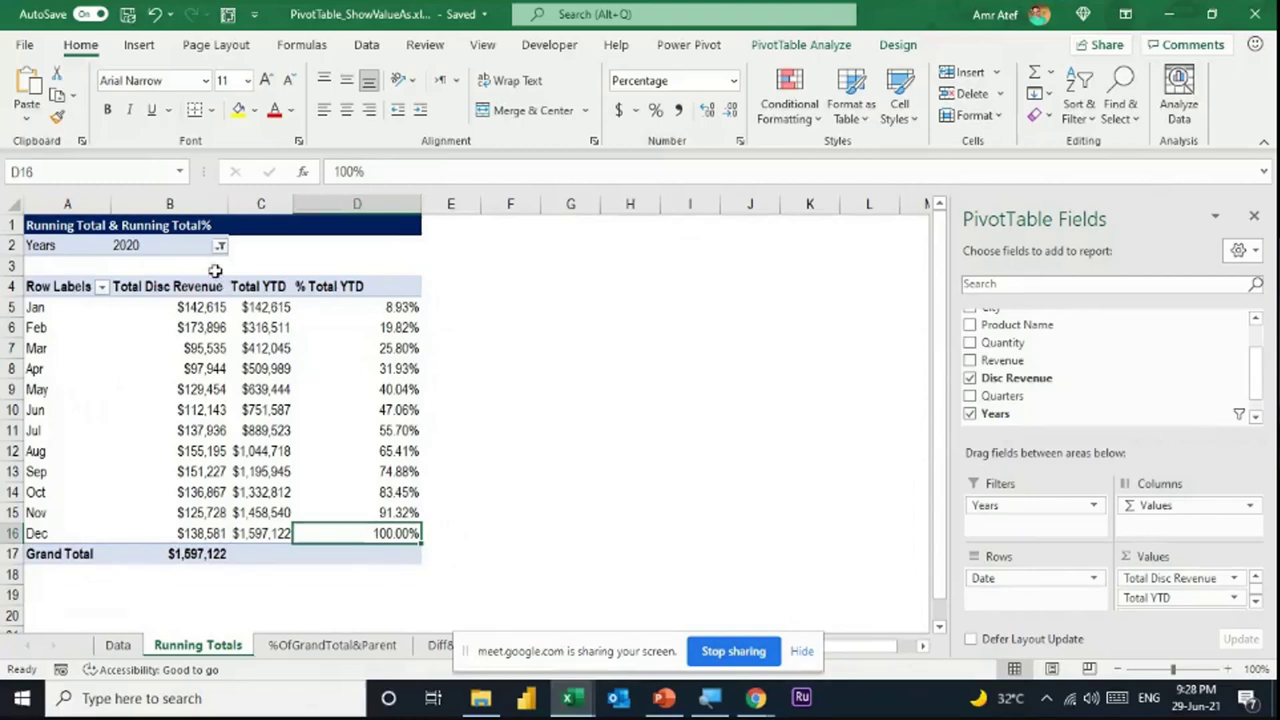
mouse_move(383, 355)
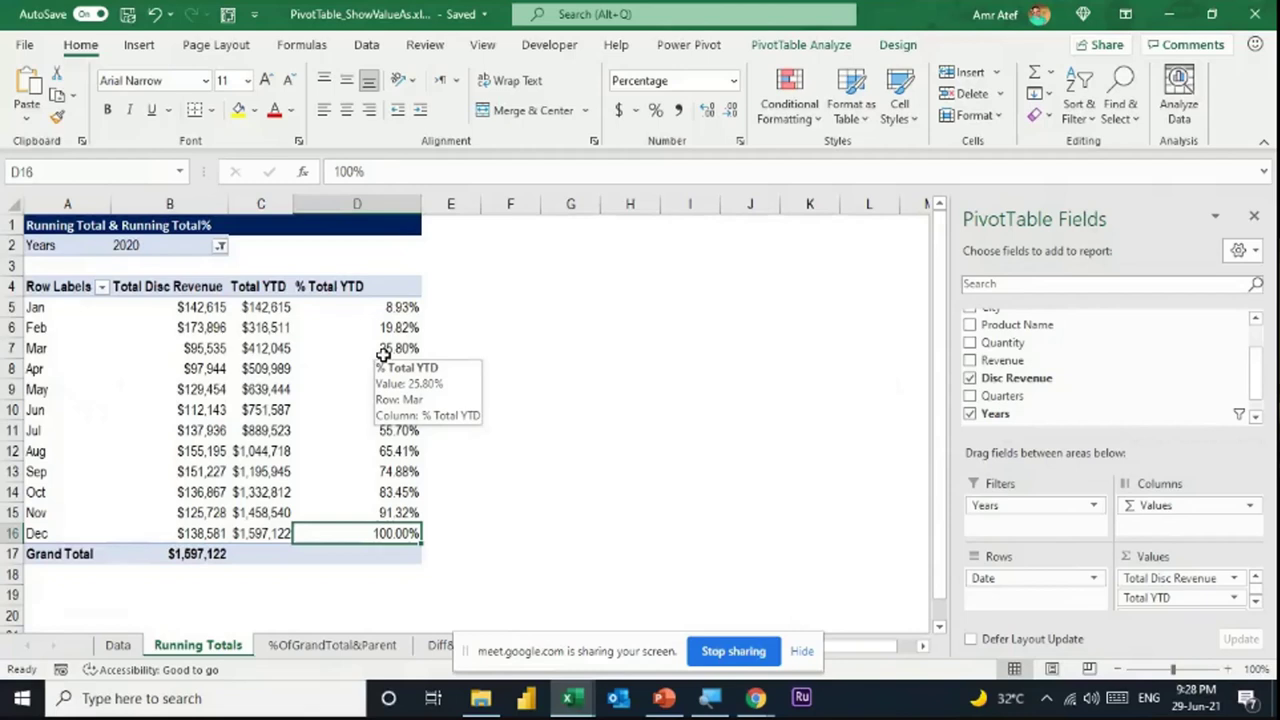
double_click(421, 203)
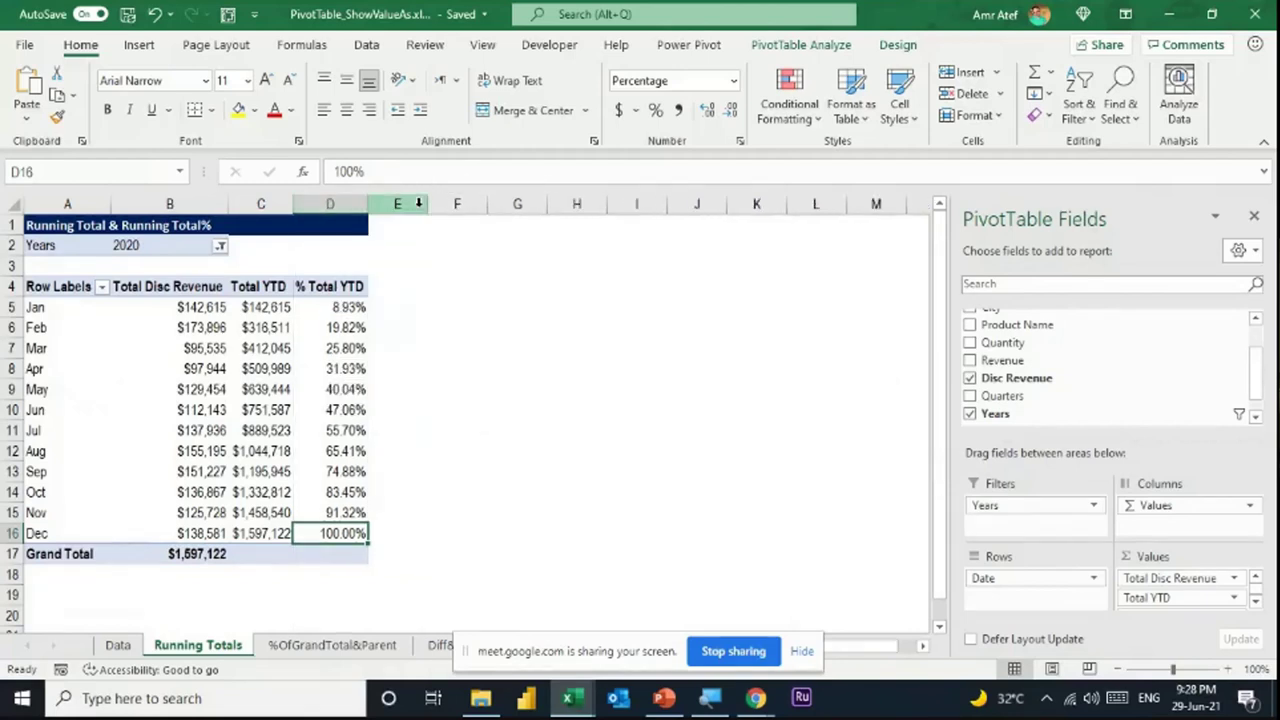
left_click(289, 368)
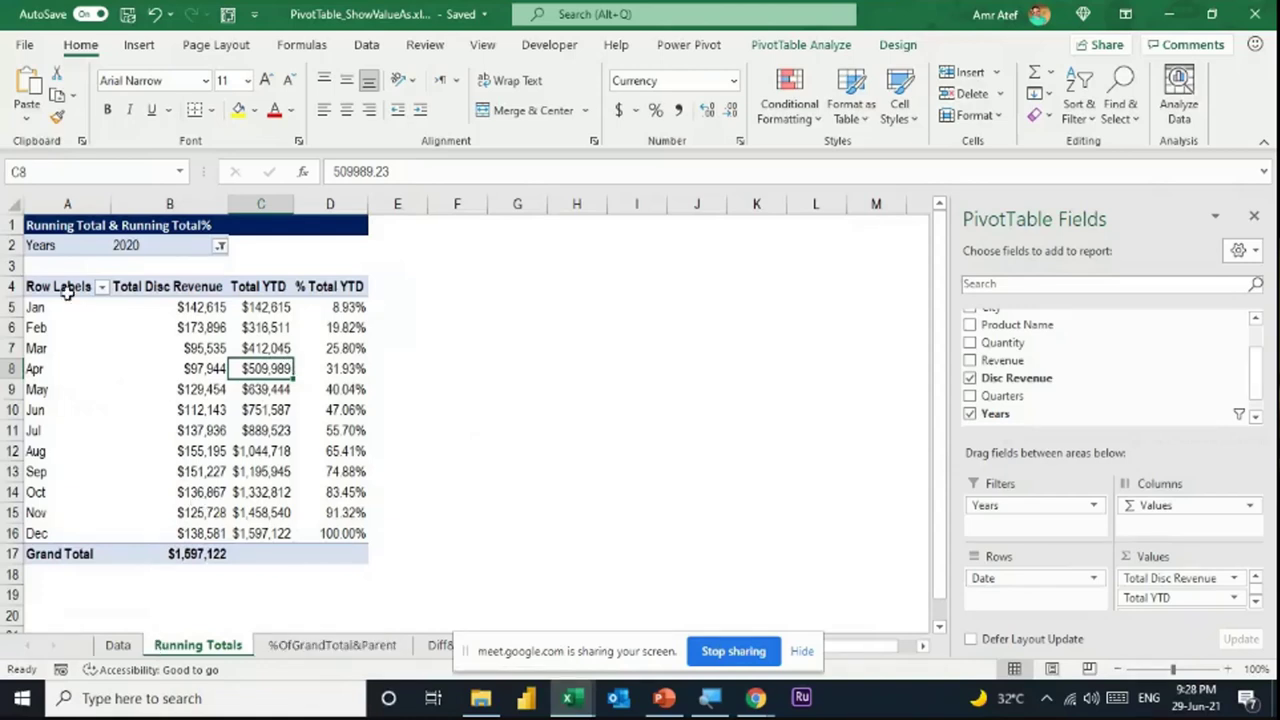
Try to copy the PivotTable body without its Years filter to cell A3 of the %OfGrandTotal&Parent sheet
left_click_drag(66, 290, 334, 551)
key("ctrl+c")
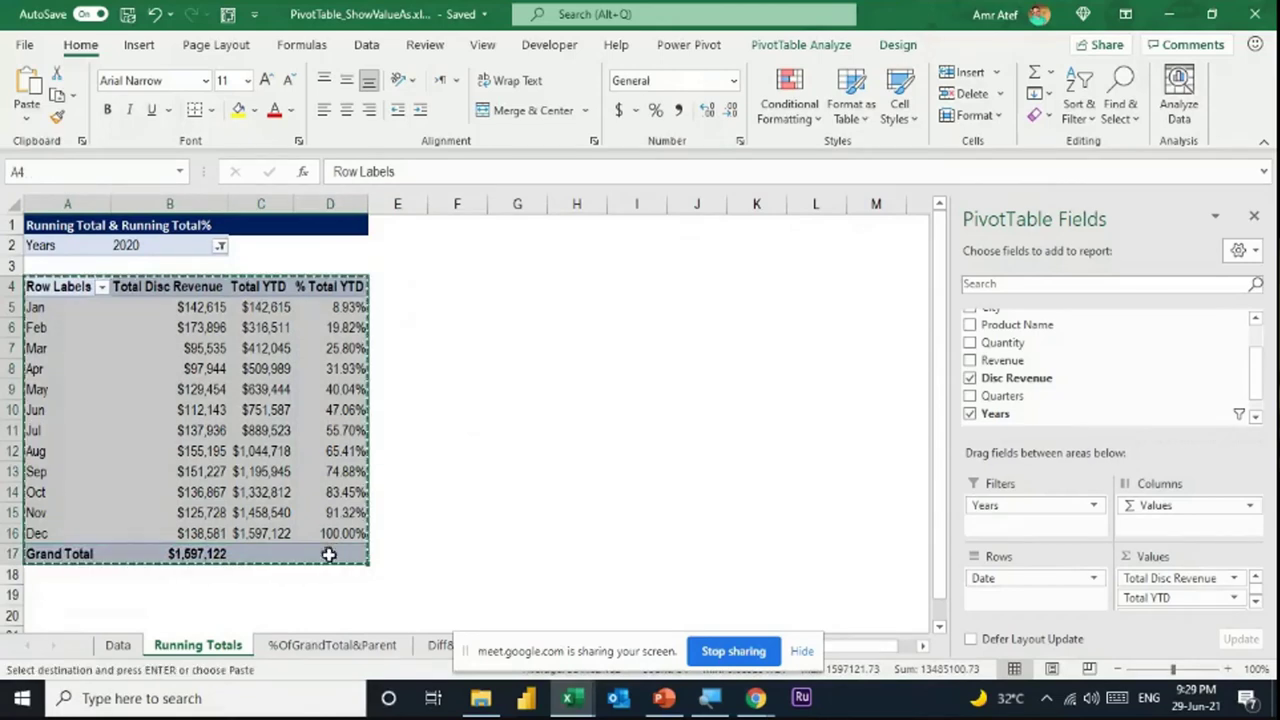
left_click(333, 645)
key("ctrl+v")
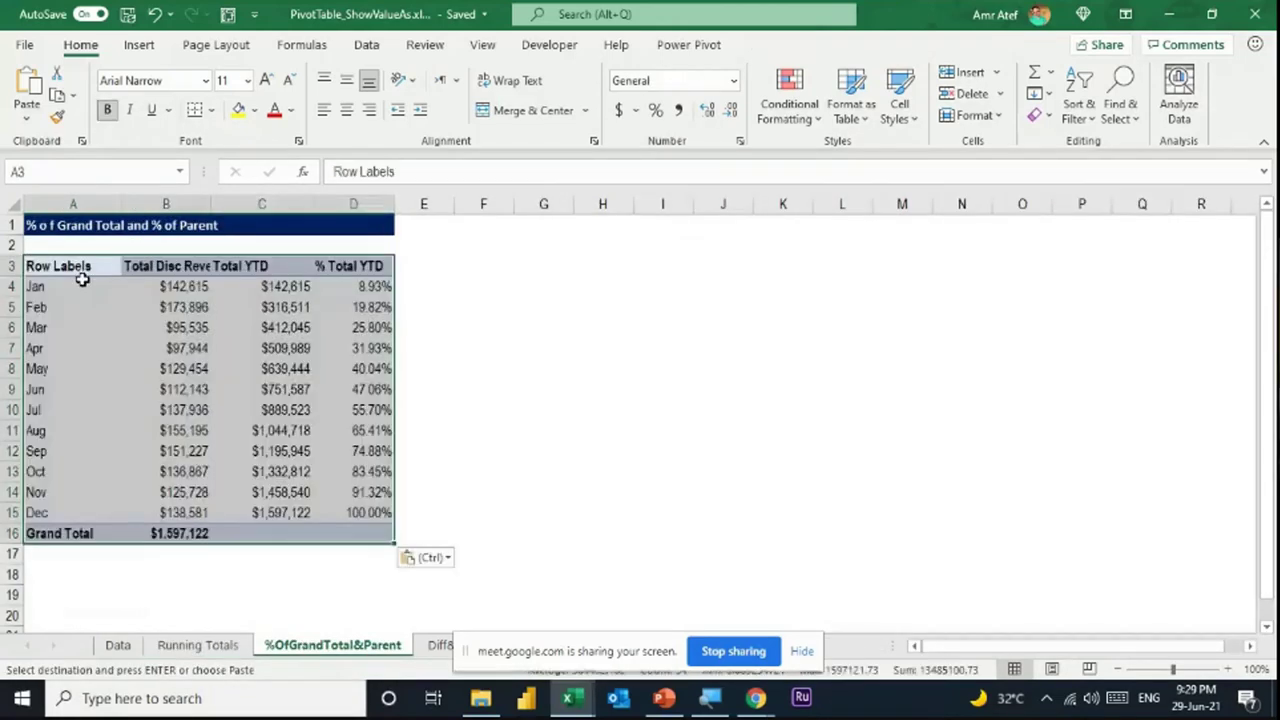
left_click(113, 352)
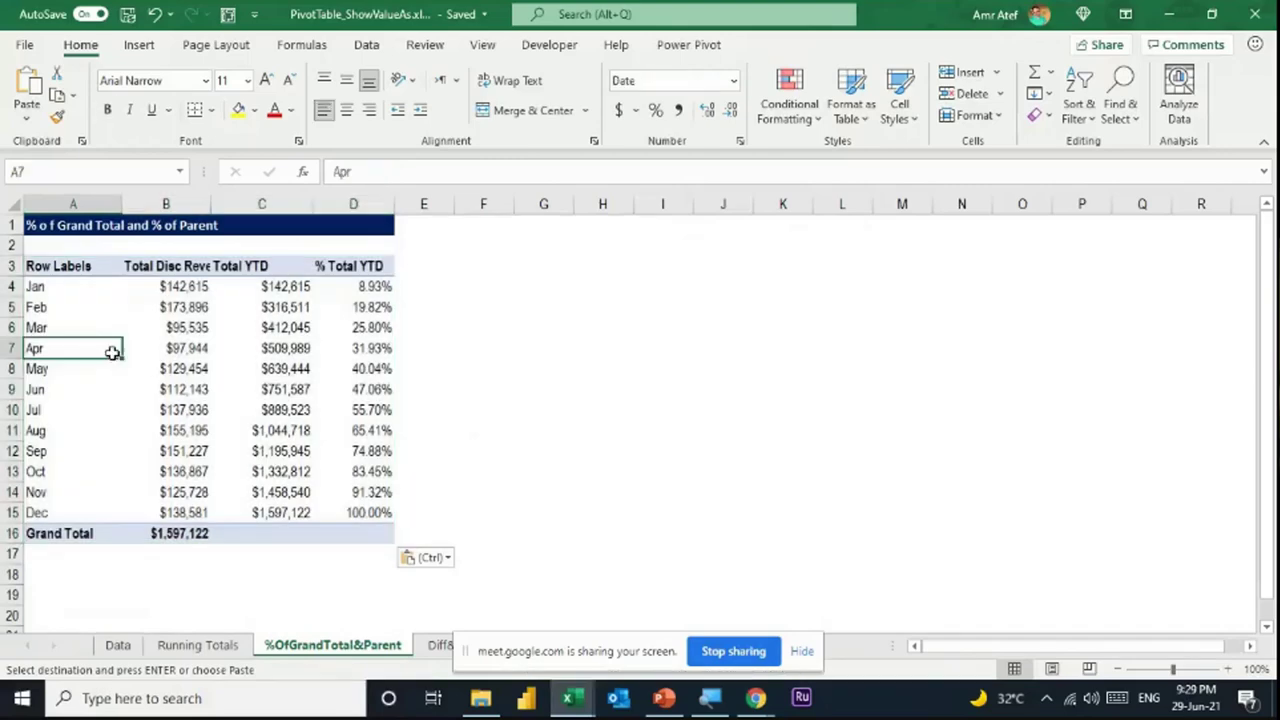
left_click(197, 645)
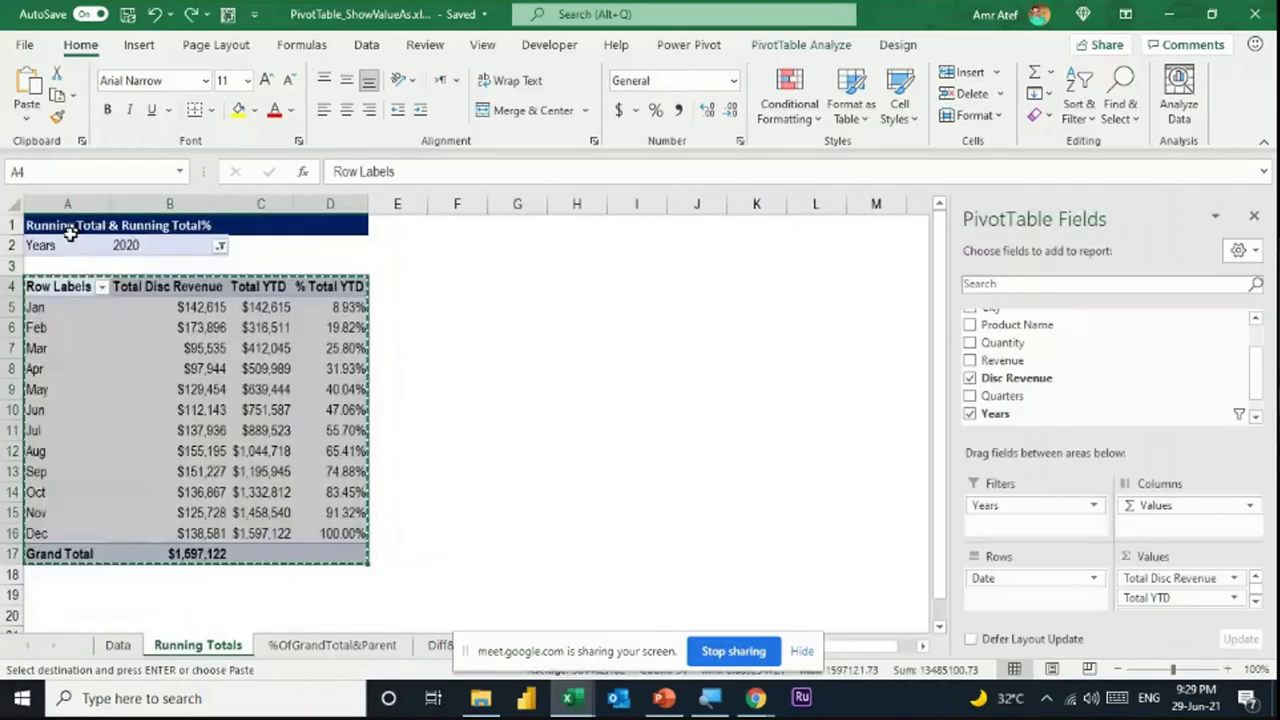
Copy the whole PivotTable including its Years filter, range A2:D17, to cell A3 of the %OfGrandTotal&Parent sheet
left_click_drag(63, 246, 330, 510)
left_click(137, 343)
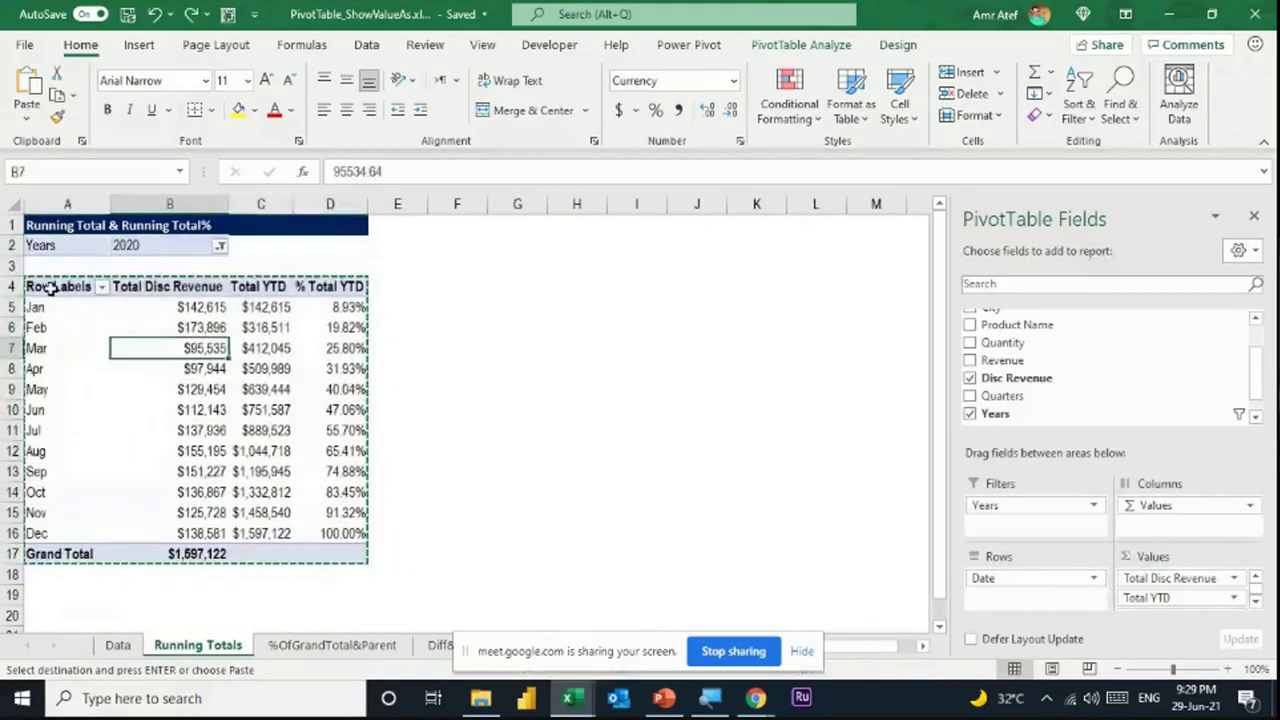
left_click_drag(100, 286, 340, 563)
left_click_drag(36, 242, 343, 554)
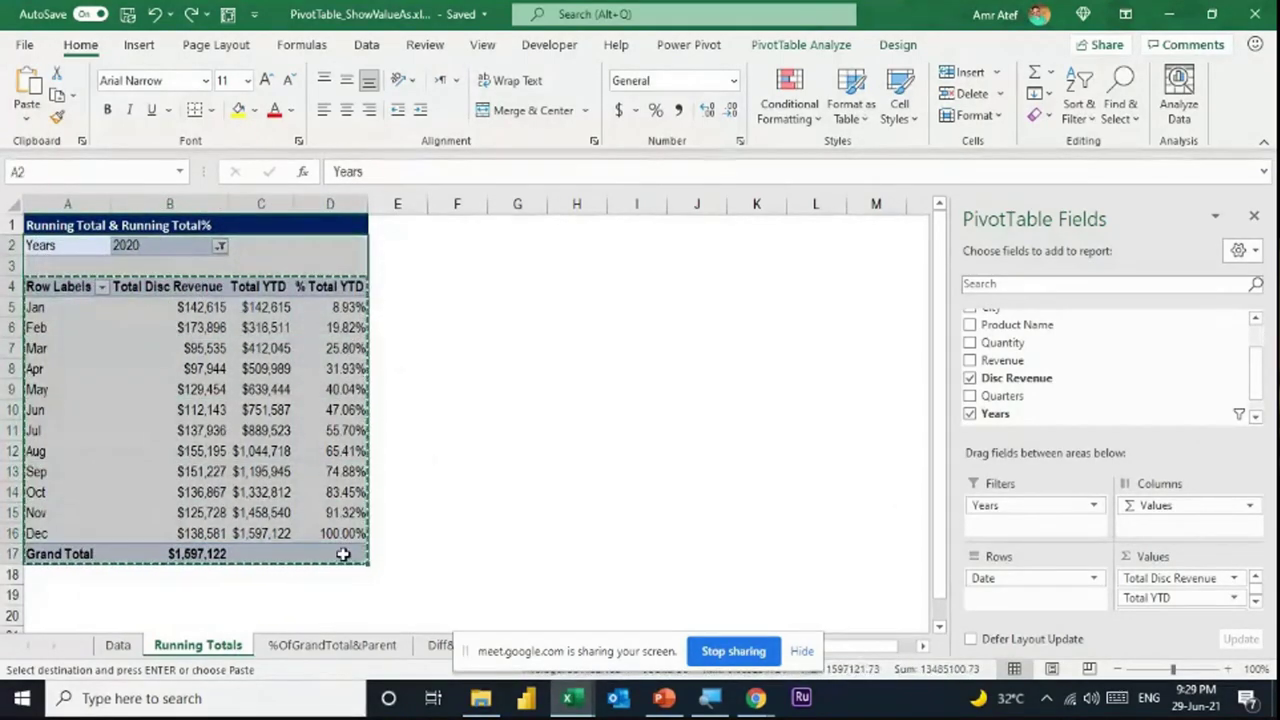
left_click(332, 645)
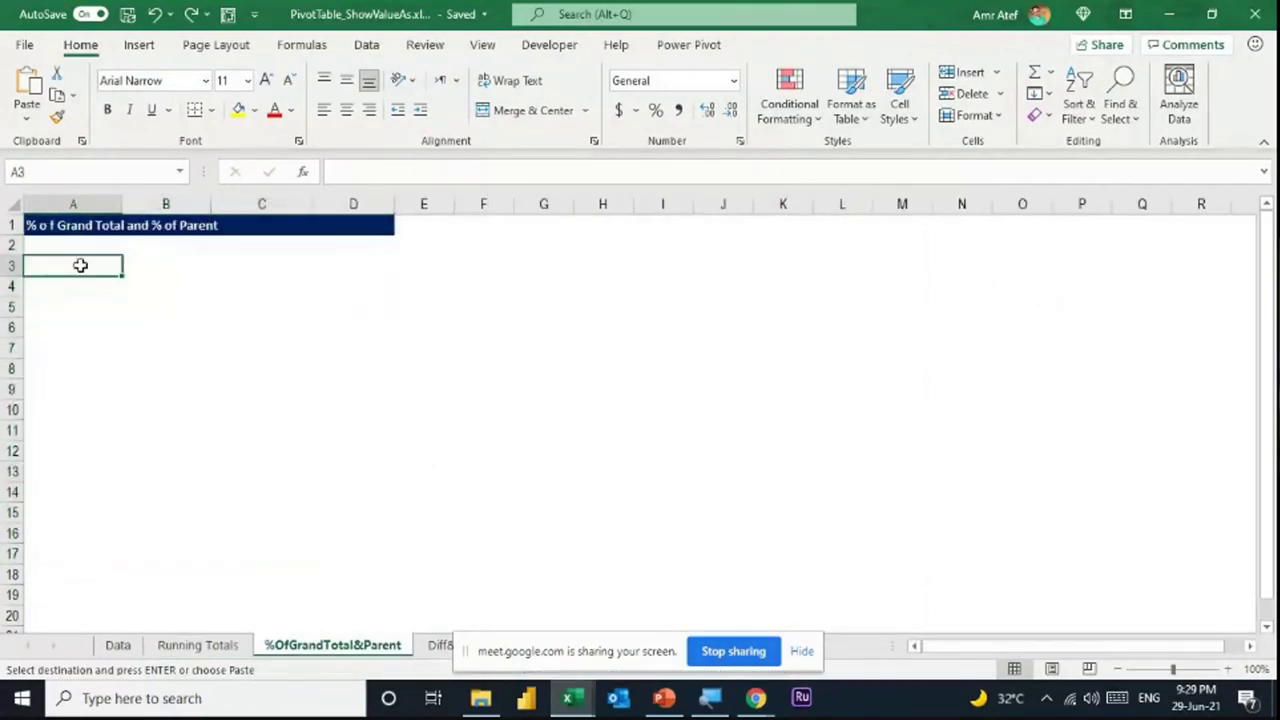
key("ctrl+v")
left_click(190, 405)
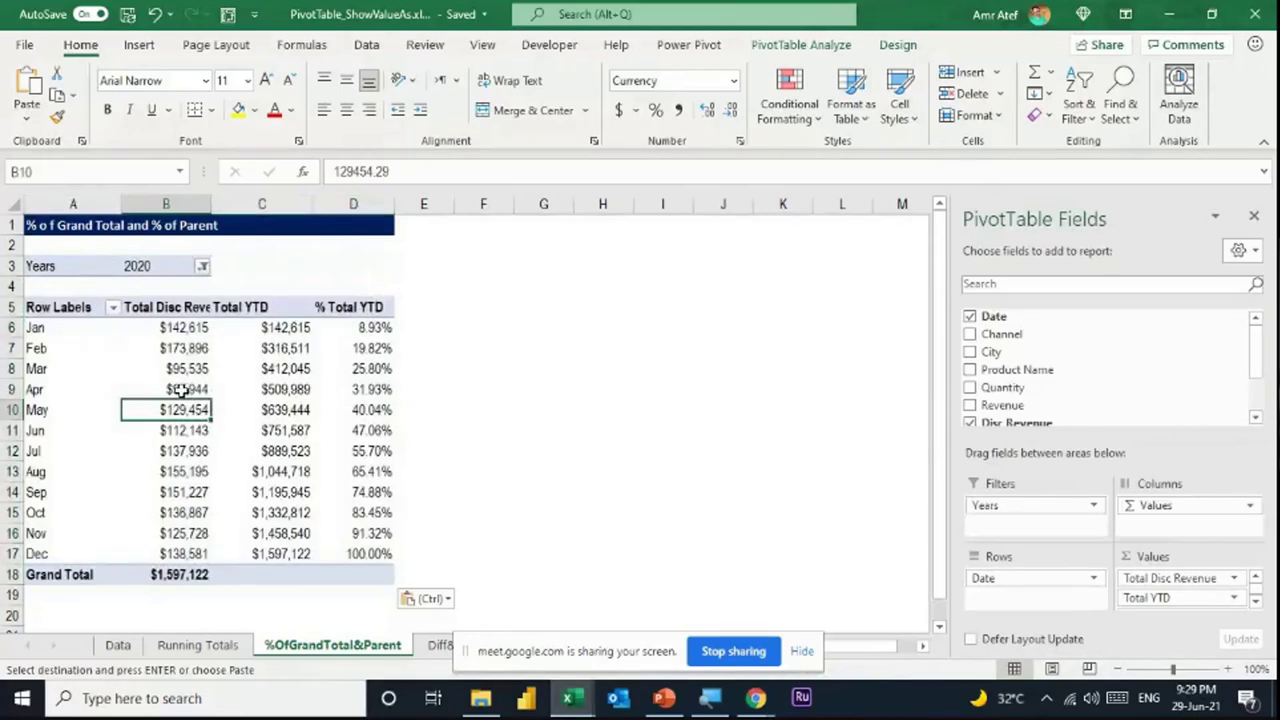
Replace Date in the copied PivotTable's rows with City and nest Channel beneath it
left_click(78, 352)
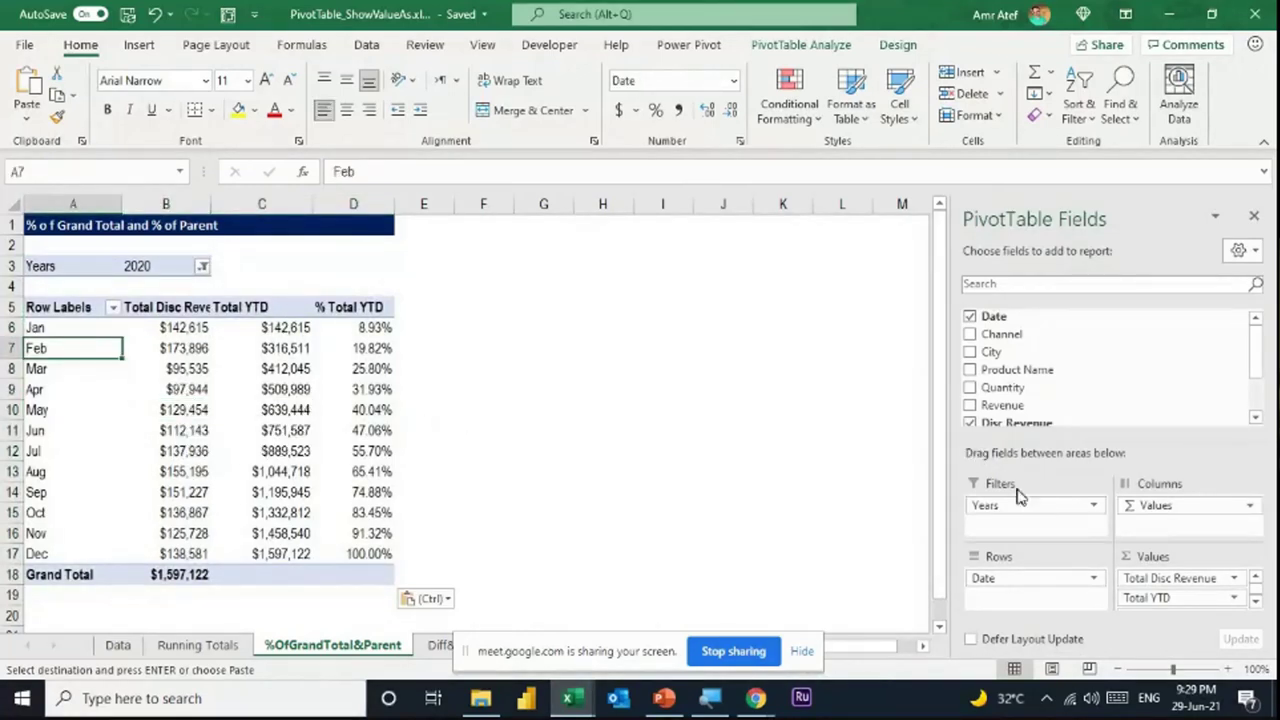
left_click_drag(1005, 579, 912, 566)
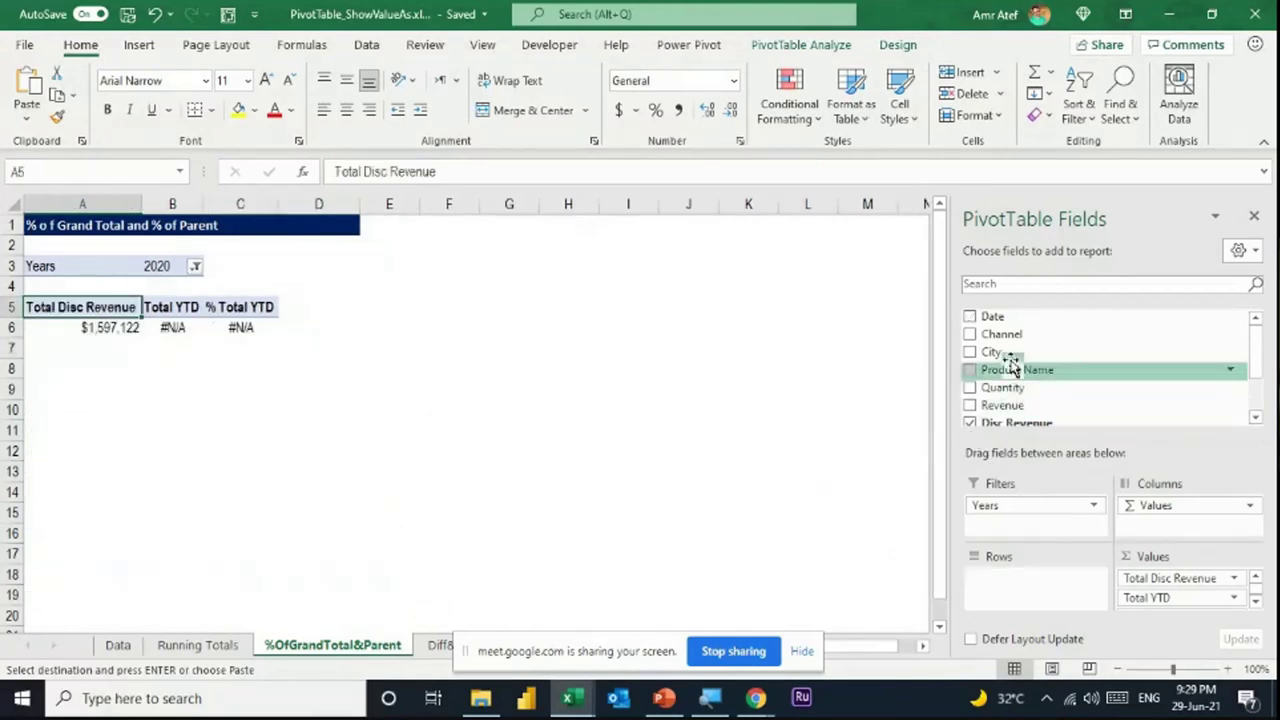
left_click_drag(990, 351, 1024, 578)
left_click_drag(1003, 334, 1043, 606)
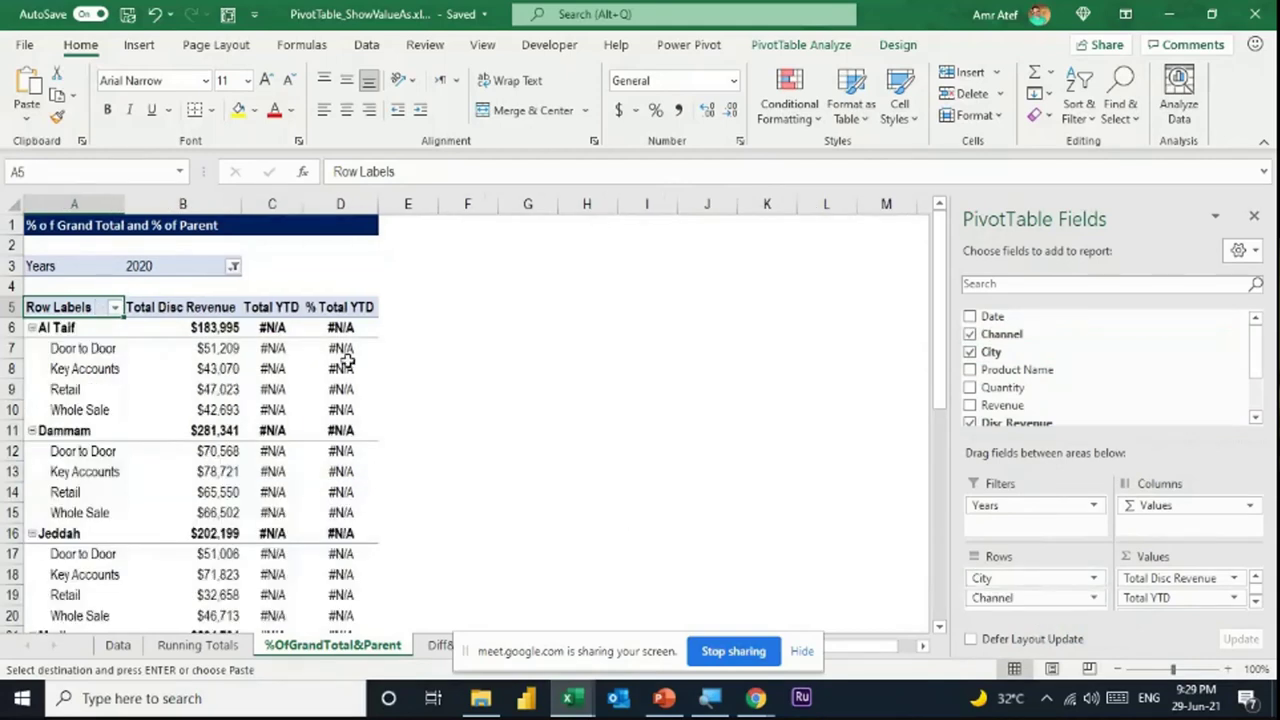
left_click(282, 328)
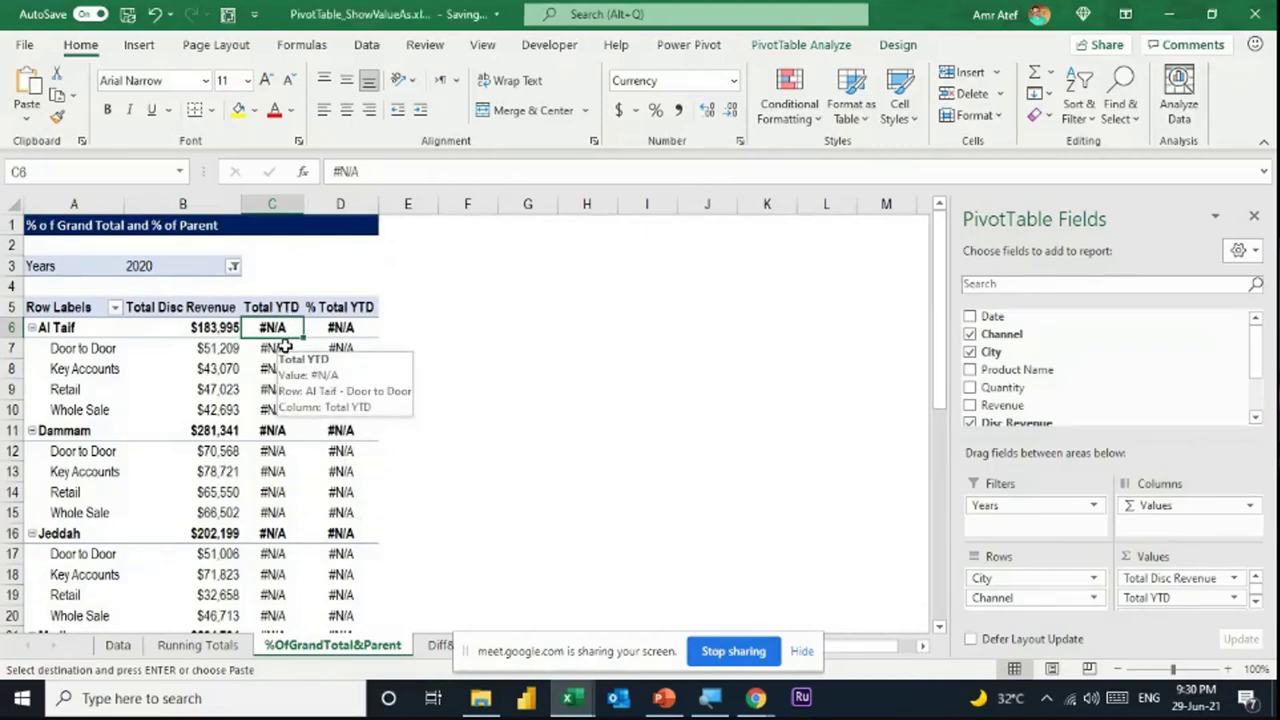
left_click(88, 368)
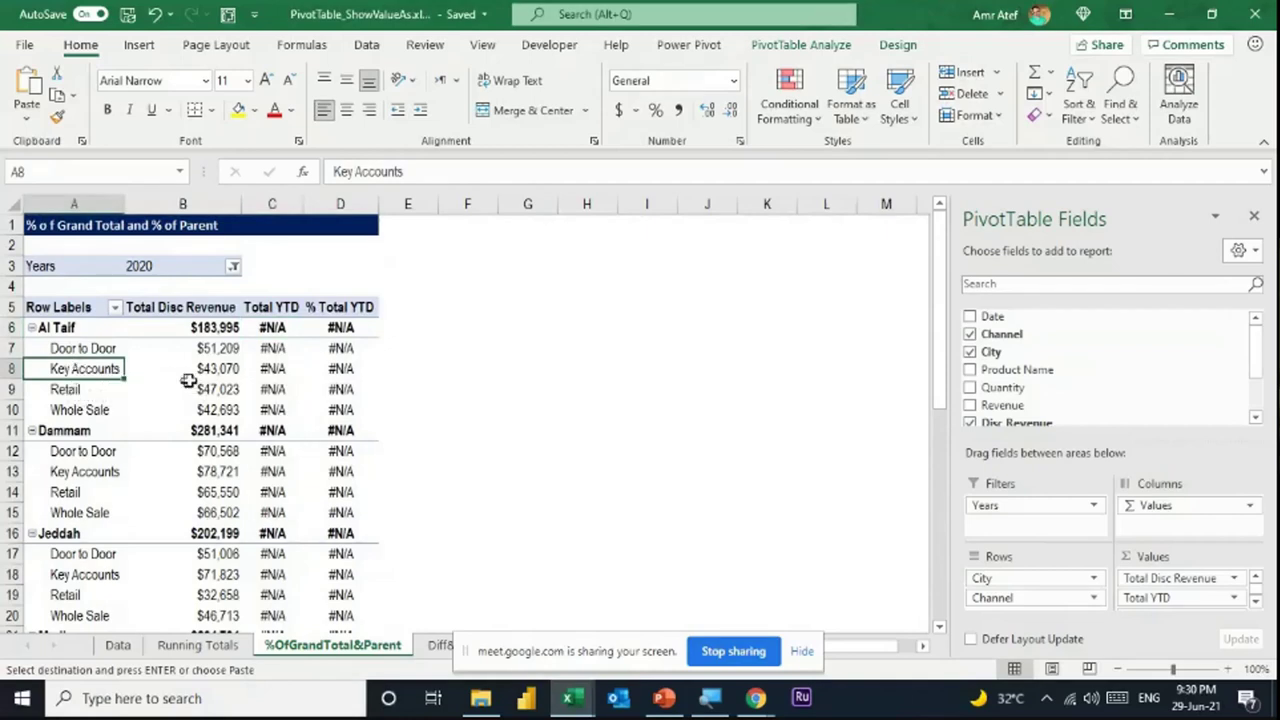
Remove Total YTD and % Total YTD from the copied PivotTable's values, keeping only Total Disc Revenue
left_click_drag(1175, 599, 822, 531)
left_click_drag(1250, 604, 871, 517)
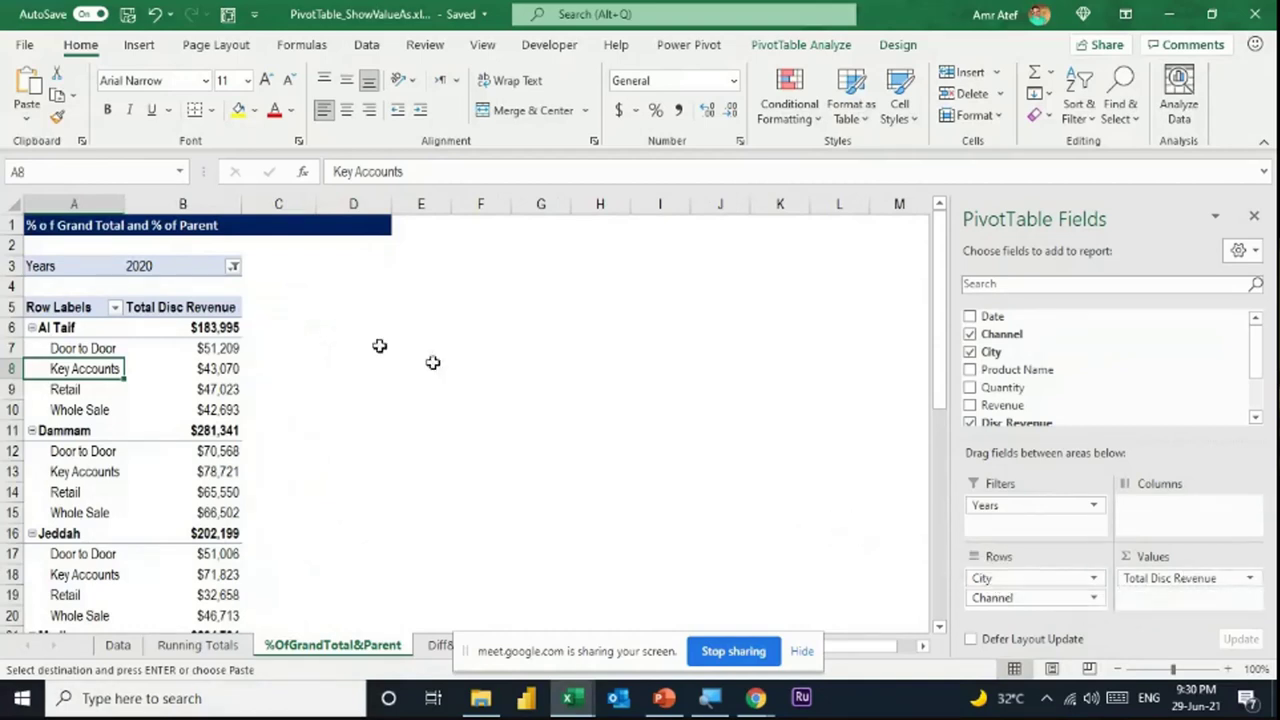
left_click(200, 369)
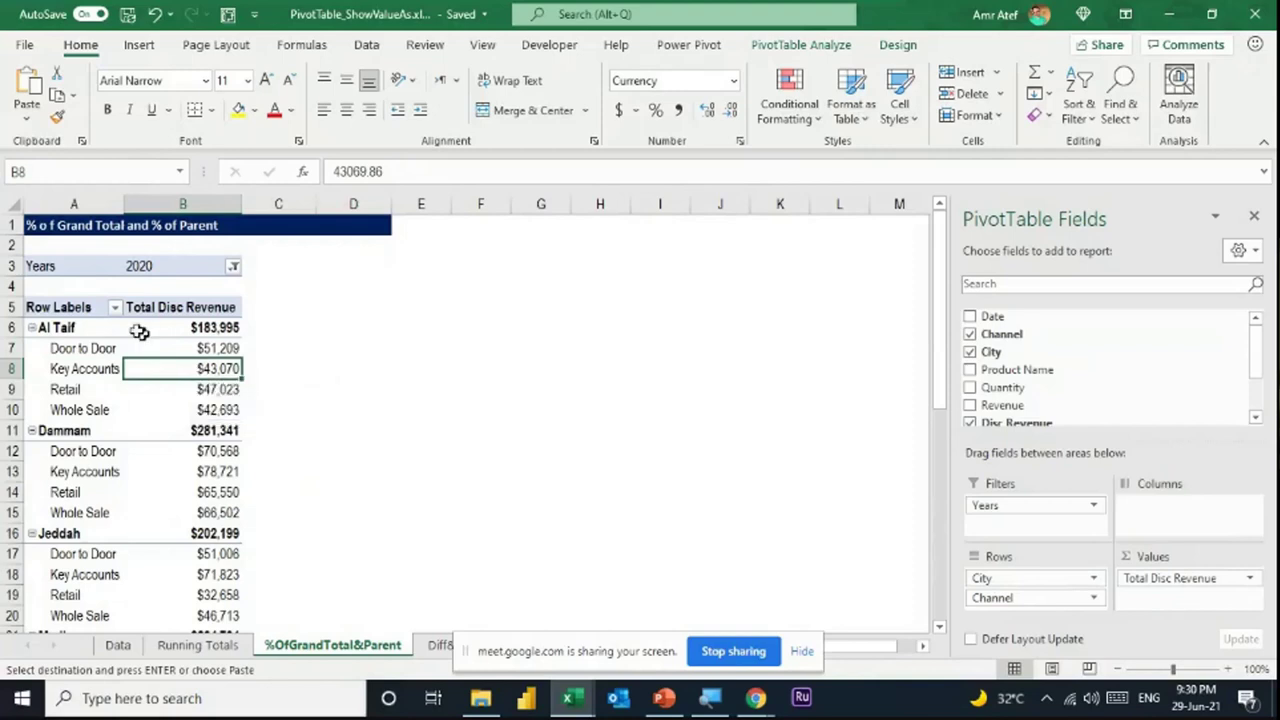
scroll(117, 414, "down", 1)
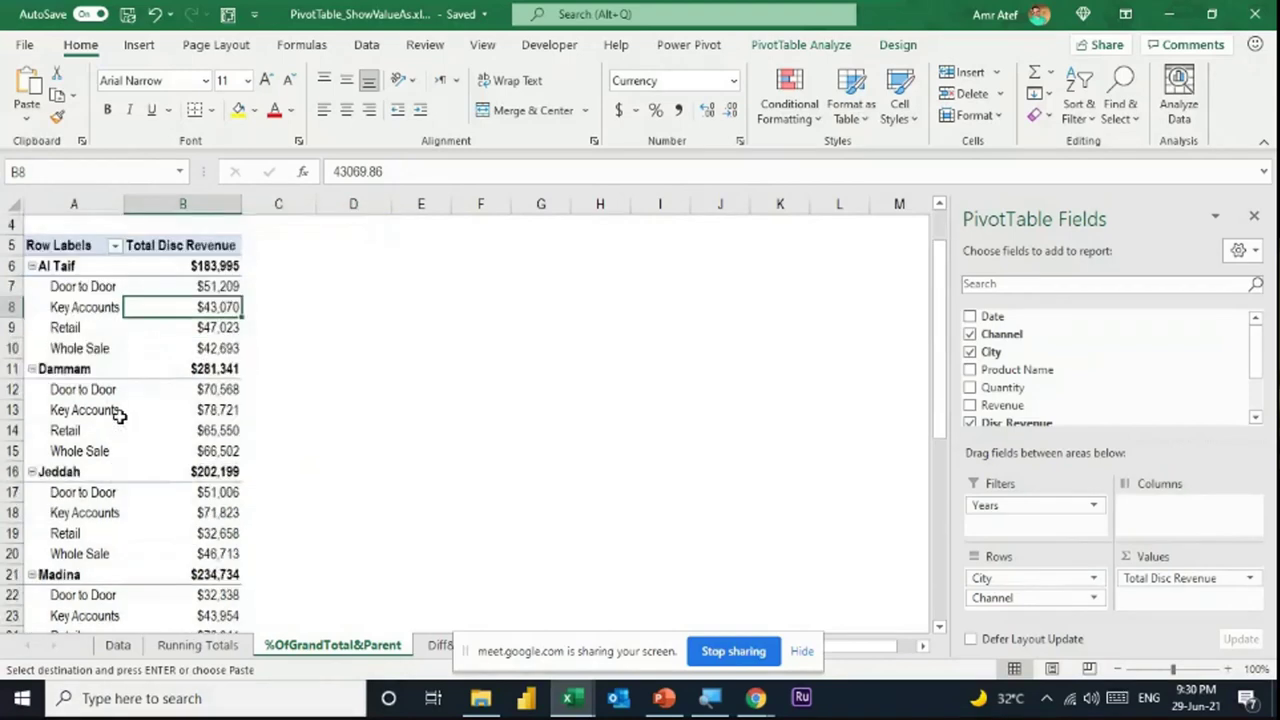
scroll(117, 412, "up", 1)
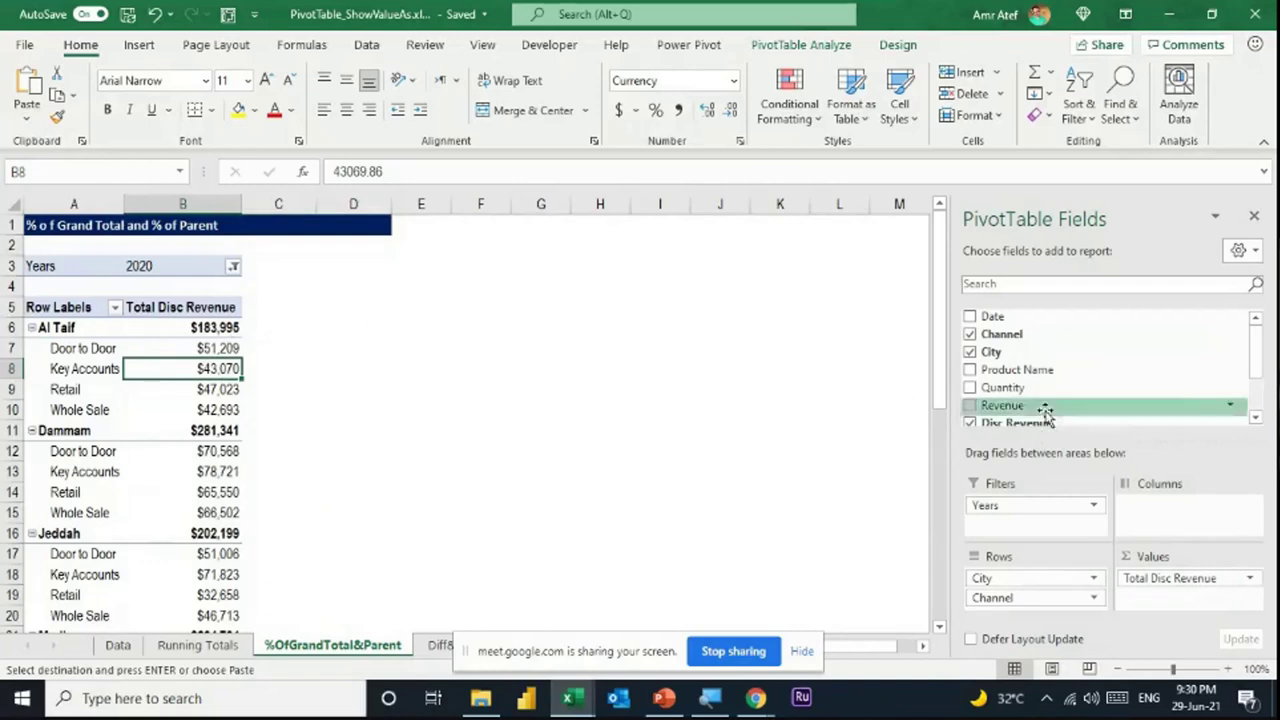
Add Disc Revenue to the PivotTable's values a second time, below Total Disc Revenue
scroll(1045, 410, "down", 1)
left_click_drag(1040, 378, 1174, 603)
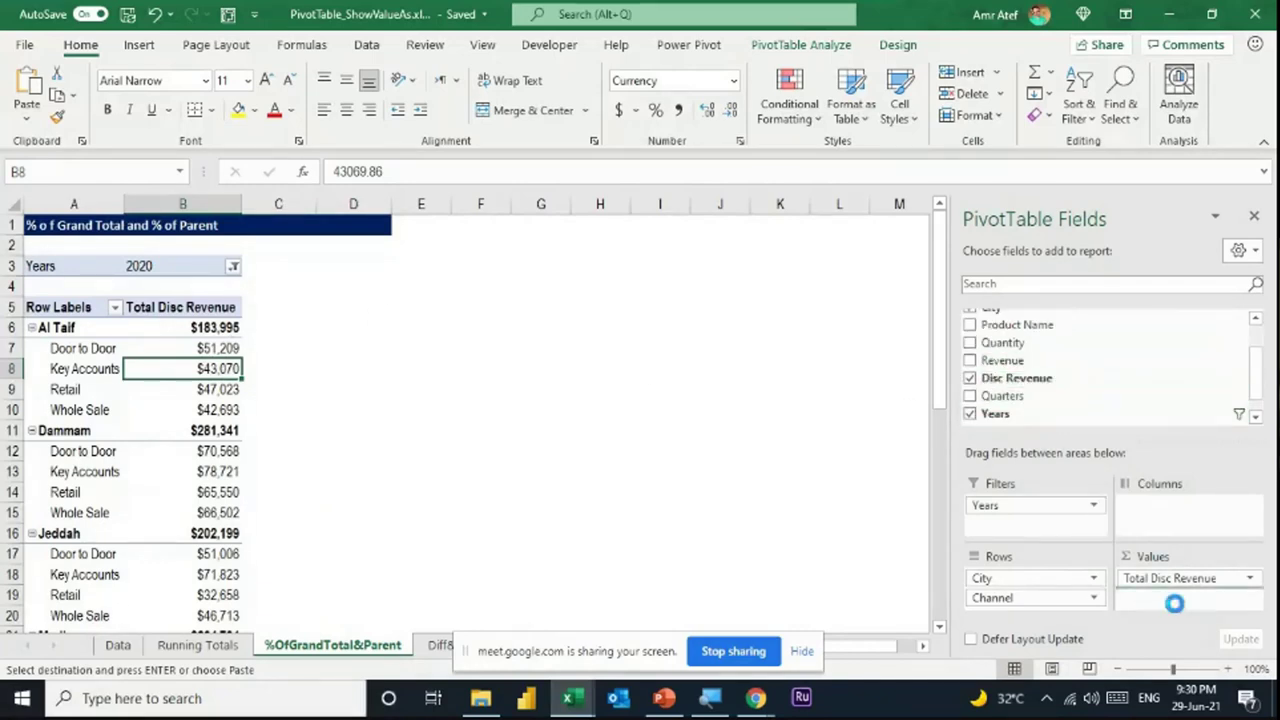
left_click(322, 348)
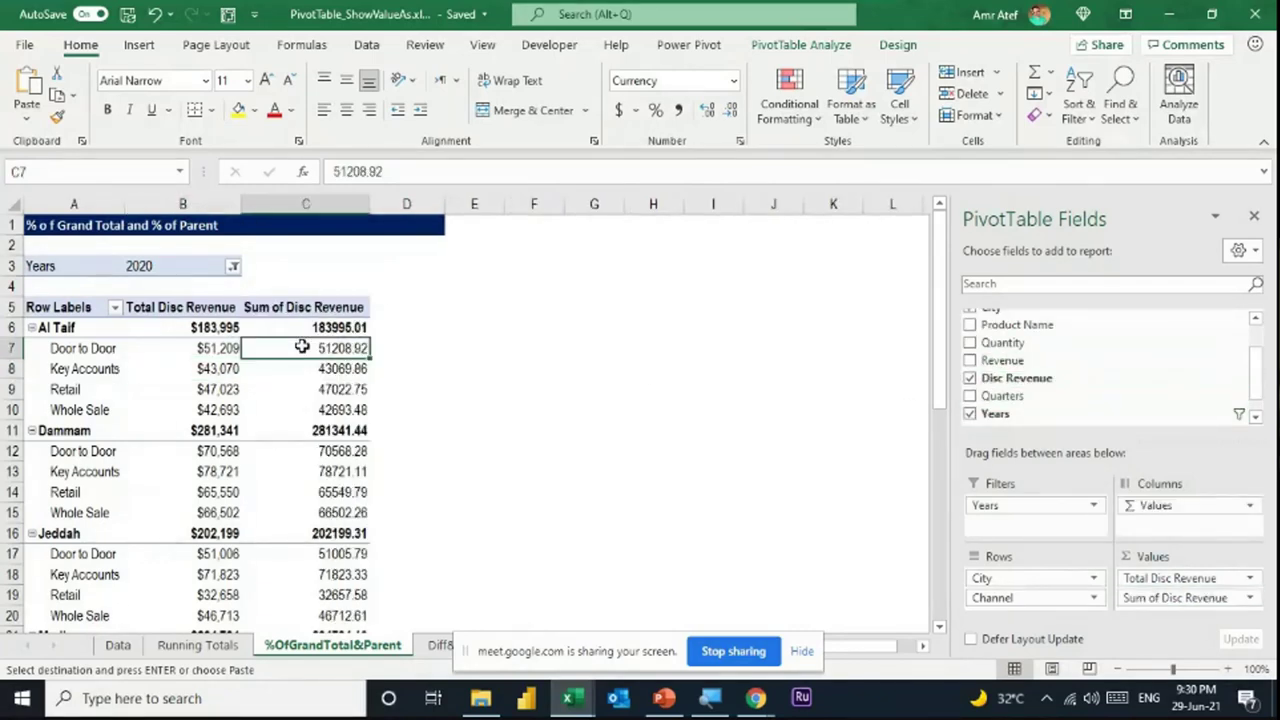
Show the Sum of Disc Revenue column's values as % of Grand Total
left_click(207, 330)
scroll(270, 441, "down", 7)
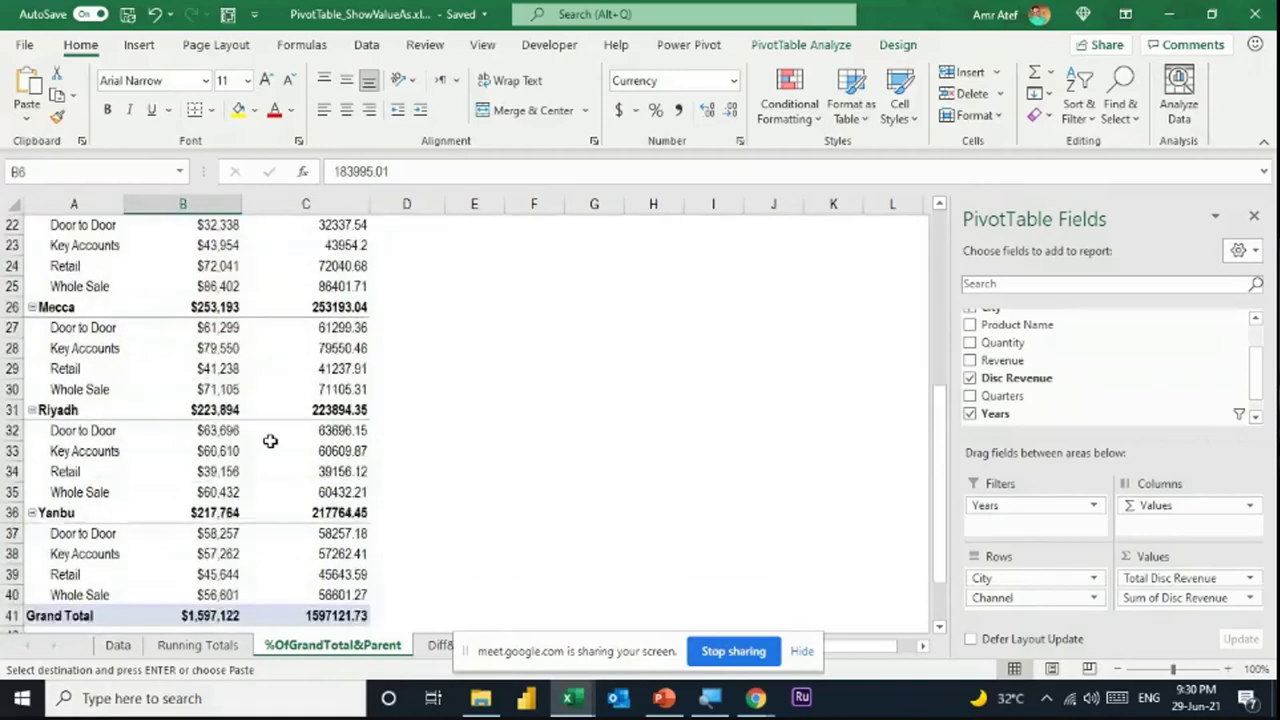
scroll(270, 441, "down", 5)
scroll(246, 446, "up", 11)
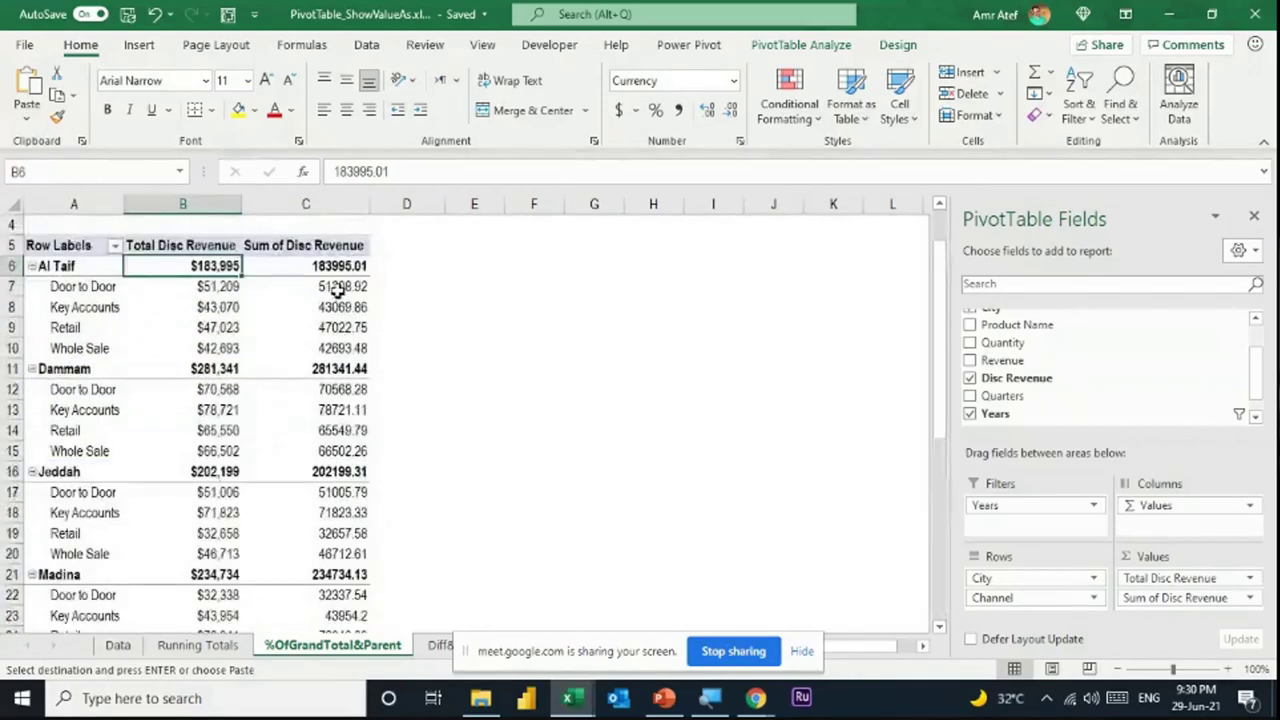
right_click(338, 288)
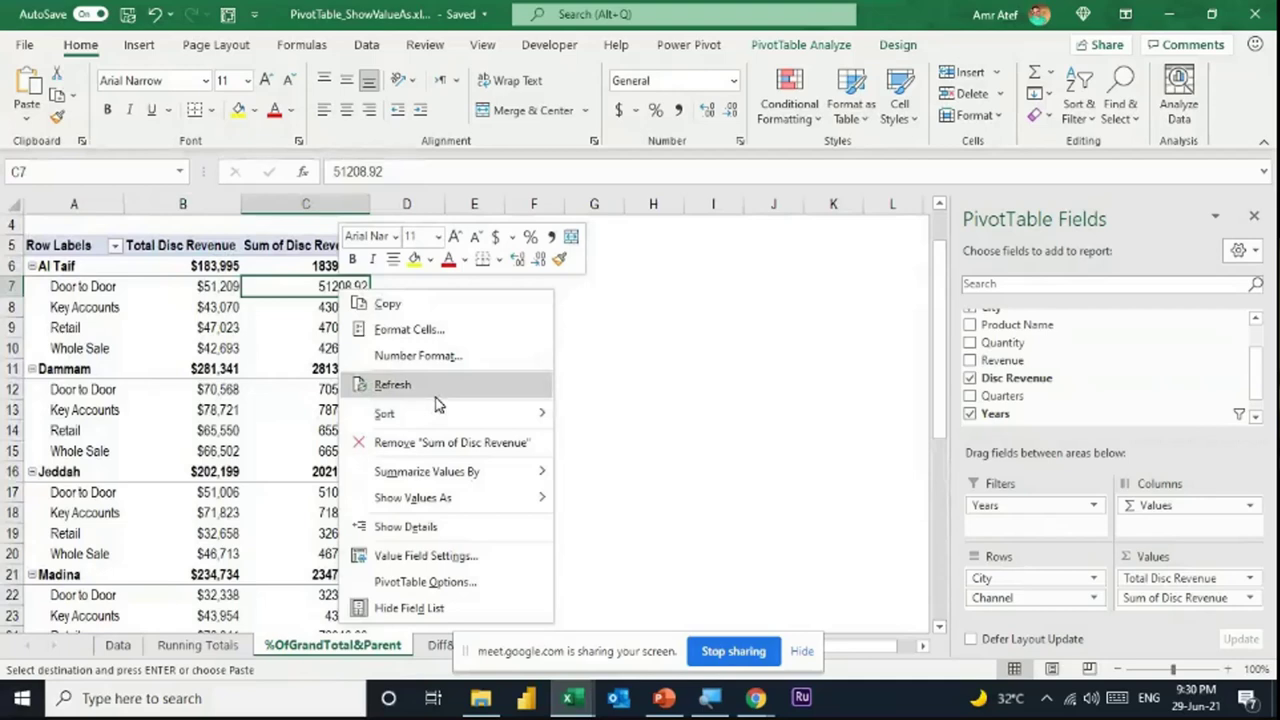
mouse_move(463, 500)
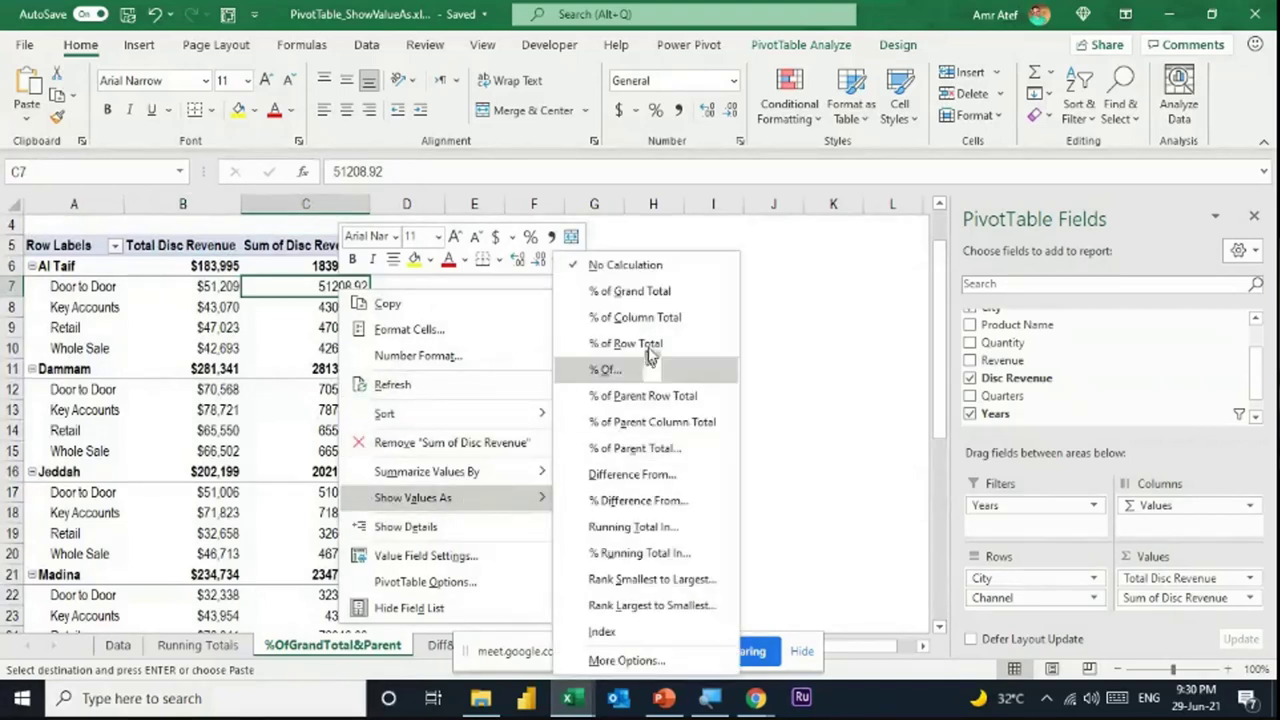
left_click(643, 291)
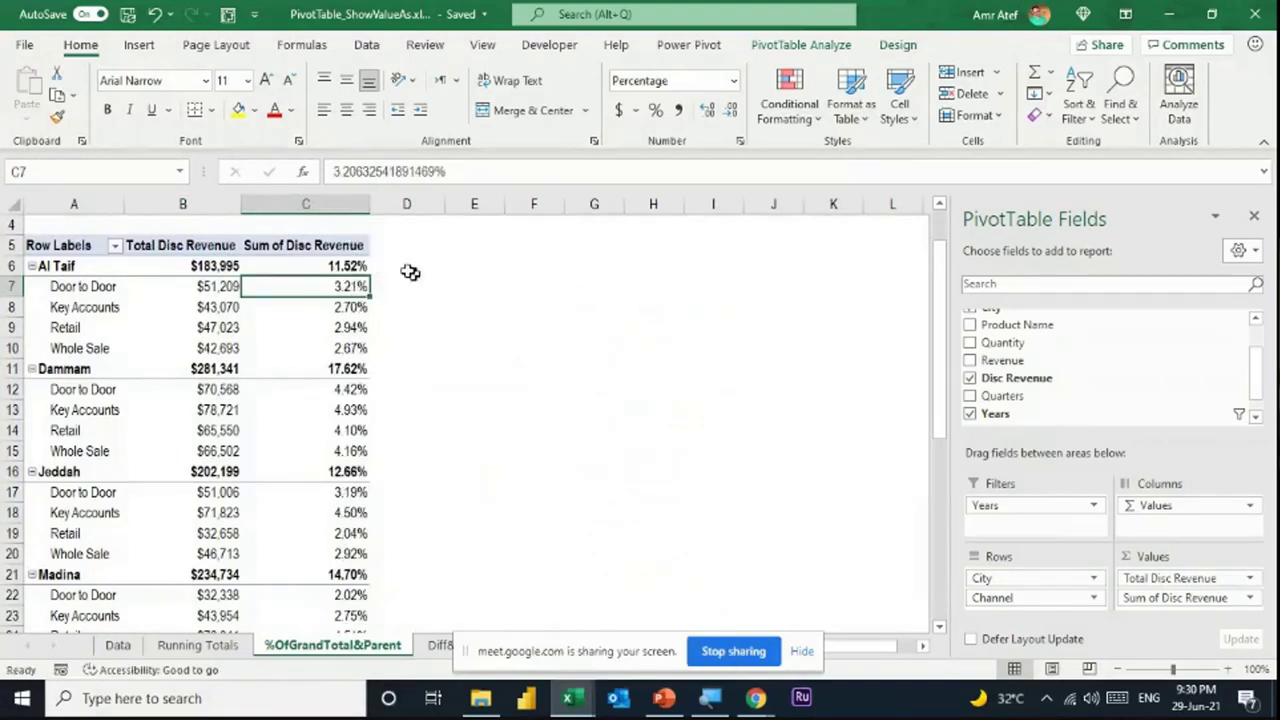
Examine the city subtotals' shares of the grand total, from Al Taif, Dammam and Jeddah down the column
left_click(348, 266)
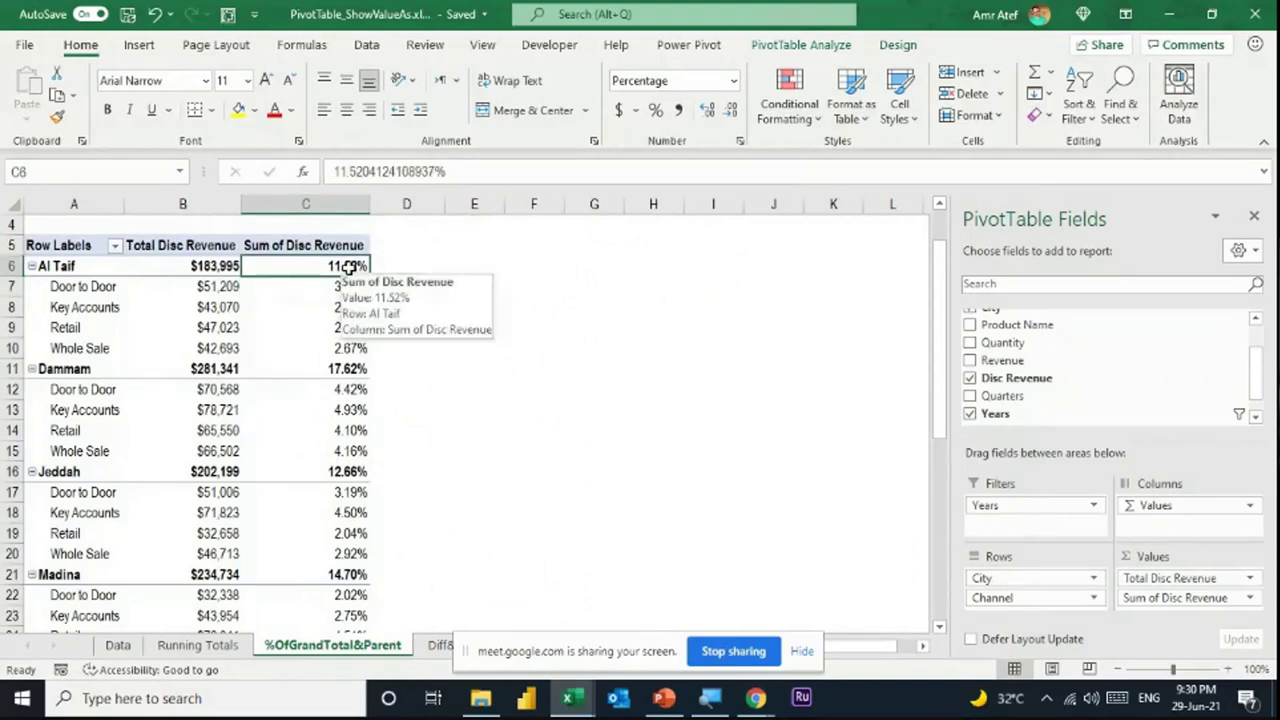
left_click(346, 370, "ctrl")
left_click(345, 472, "ctrl")
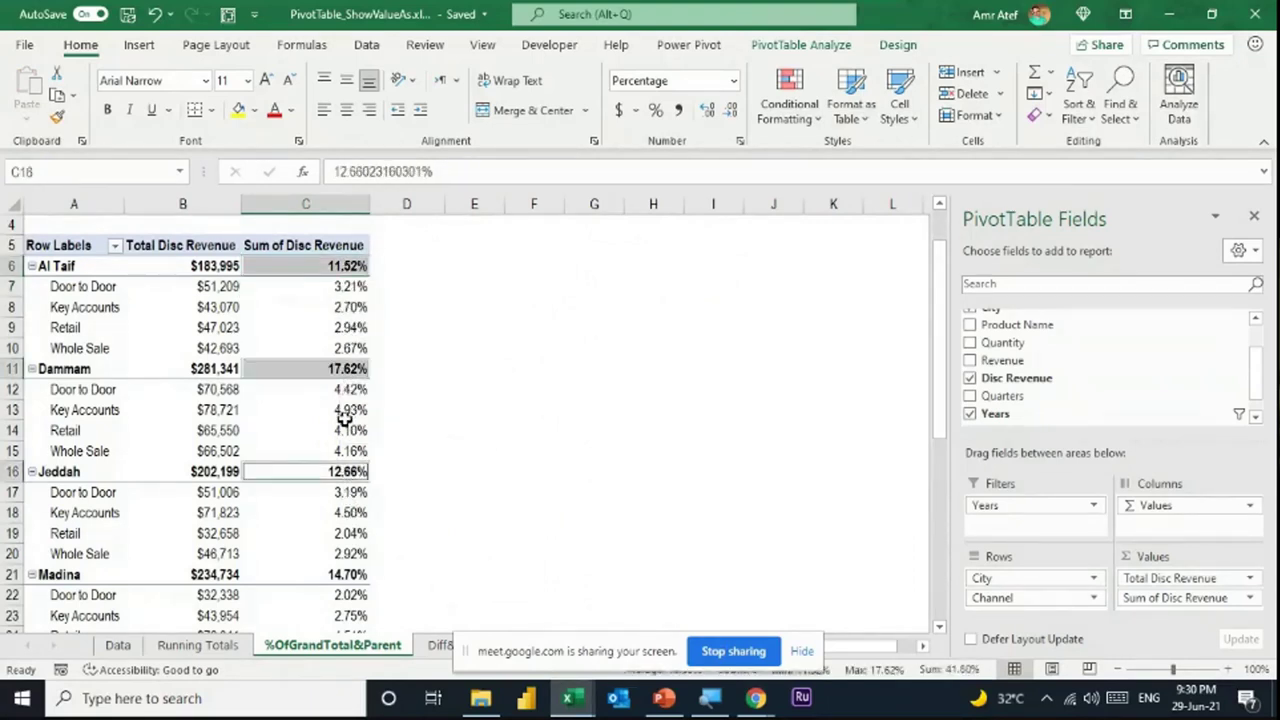
scroll(345, 418, "down", 9)
scroll(345, 418, "up", 10)
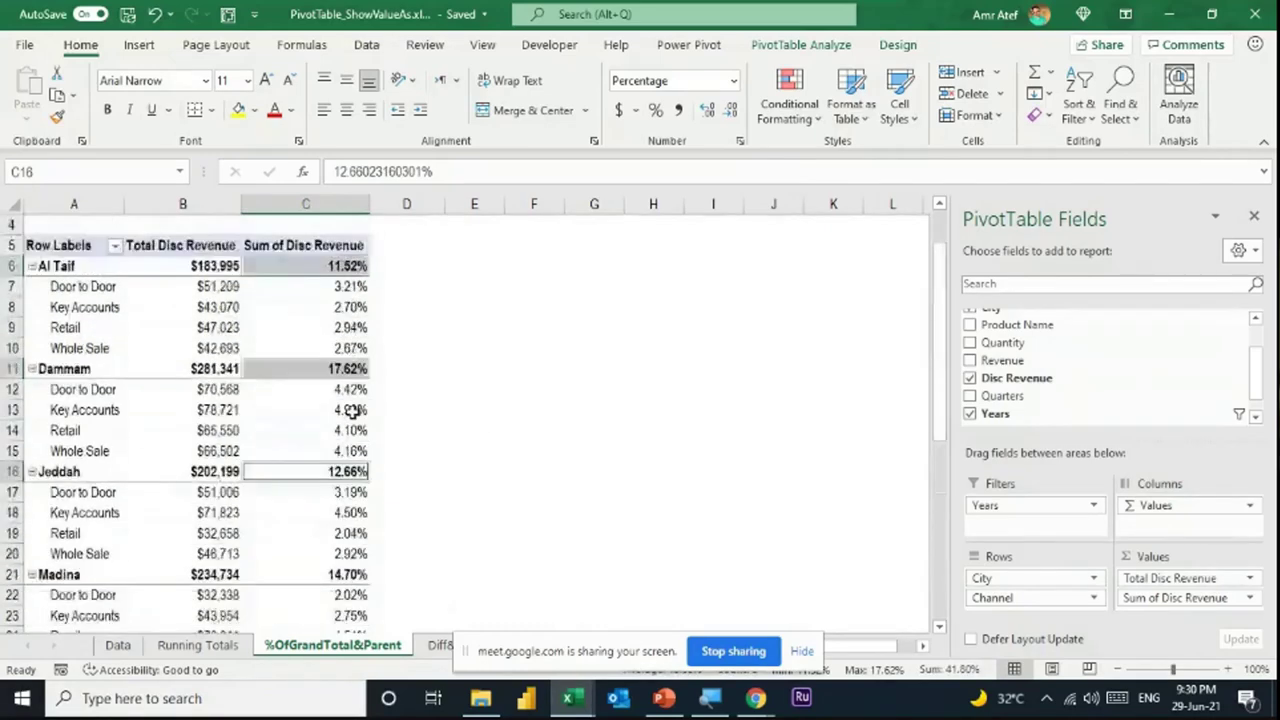
Compare the channel percentages under Al Taif and Dammam with each city's own share of the grand total
left_click_drag(345, 348, 355, 403)
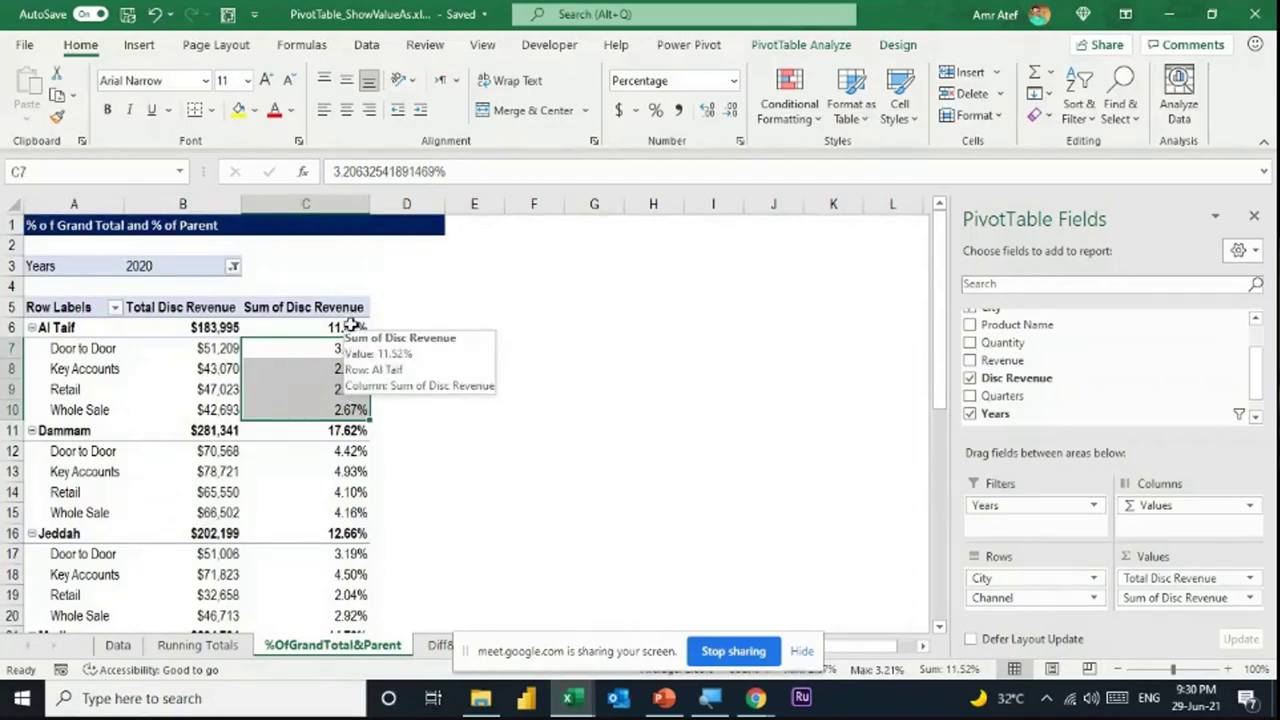
left_click_drag(349, 450, 345, 518)
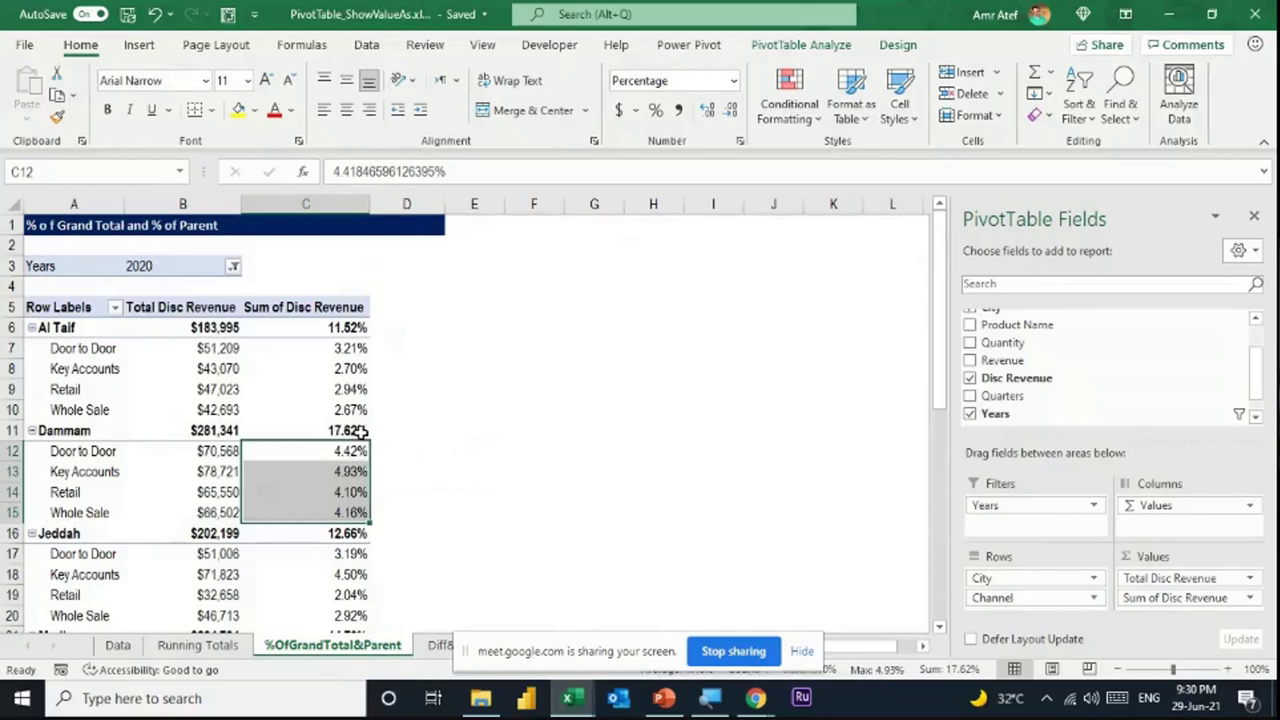
left_click(349, 430)
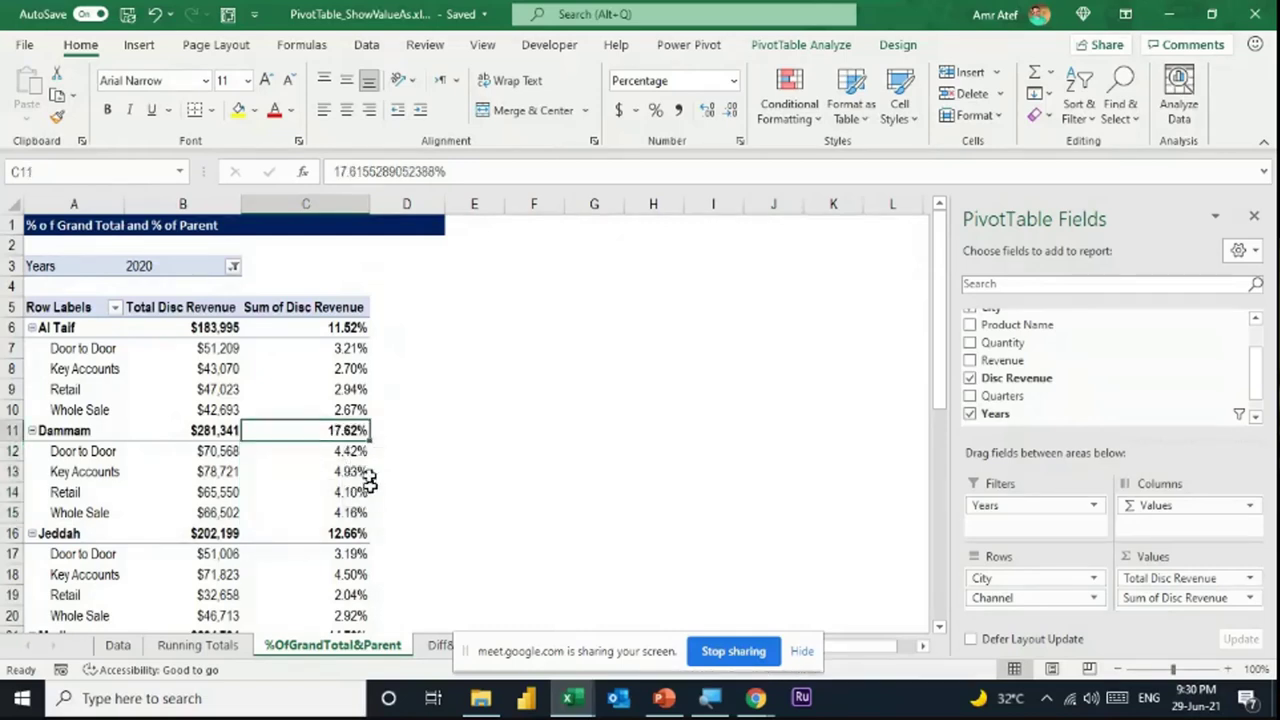
left_click(352, 348)
mouse_move(352, 348)
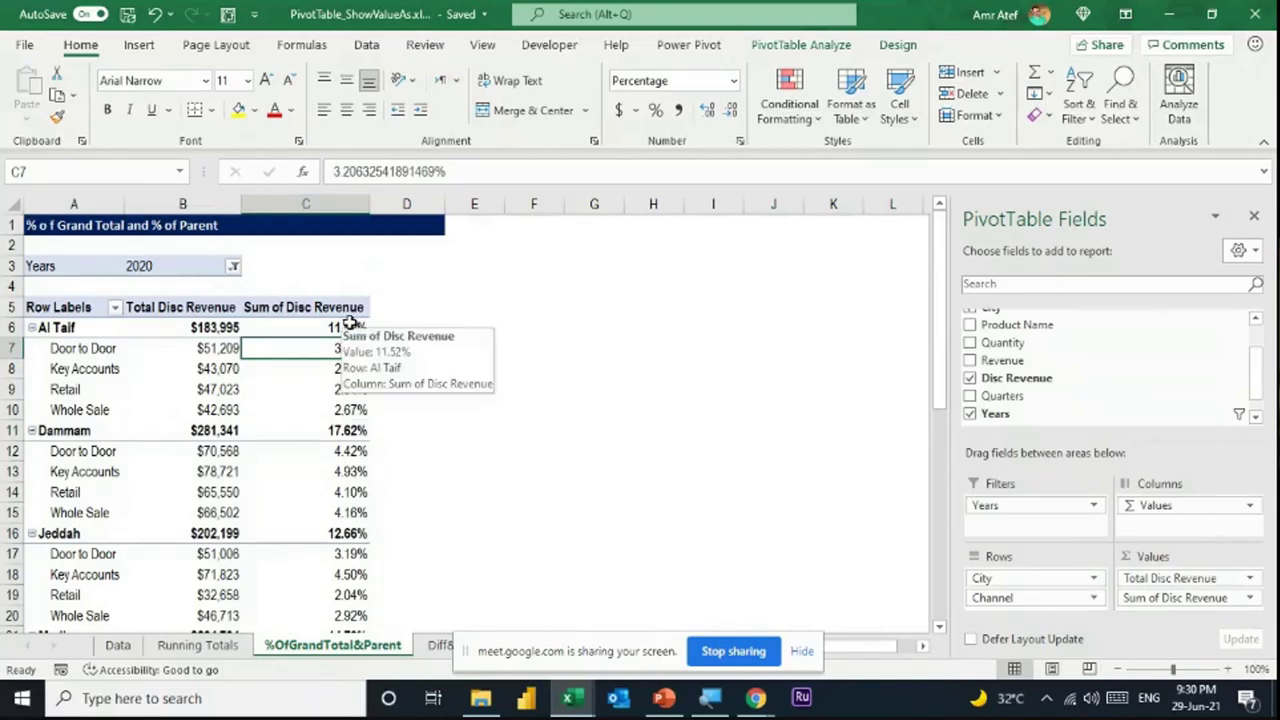
mouse_move(360, 389)
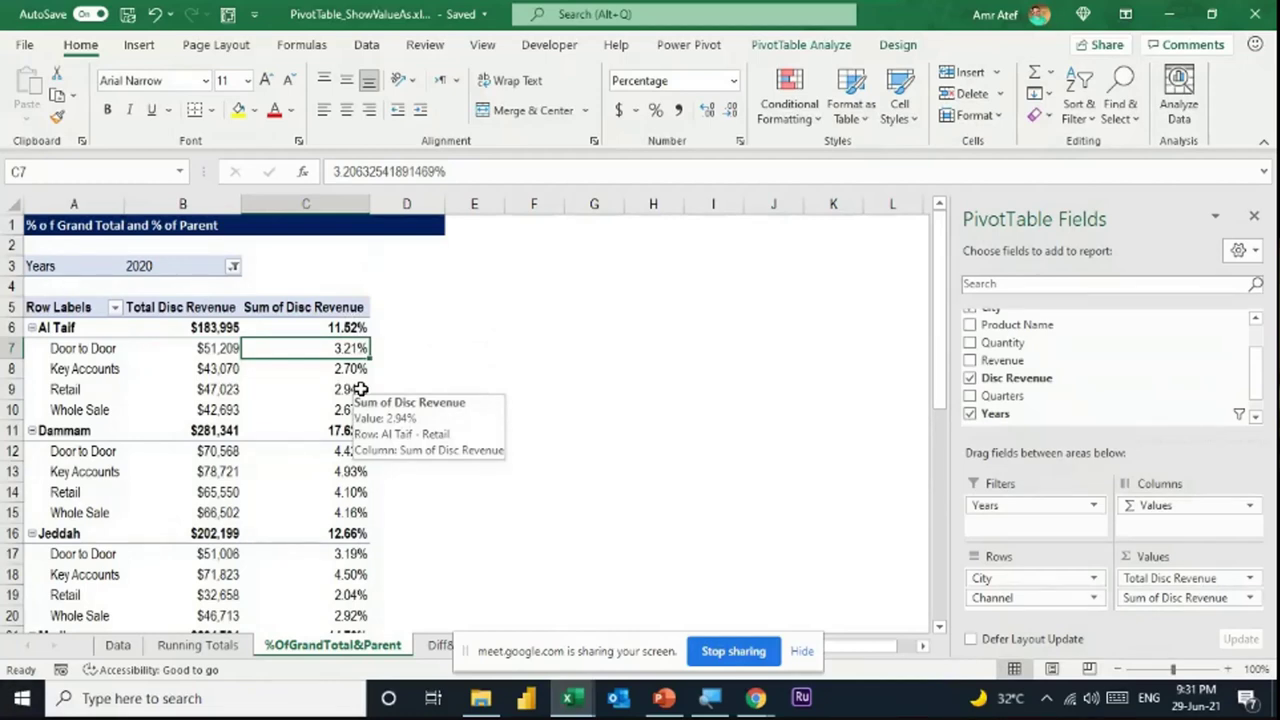
left_click(347, 428)
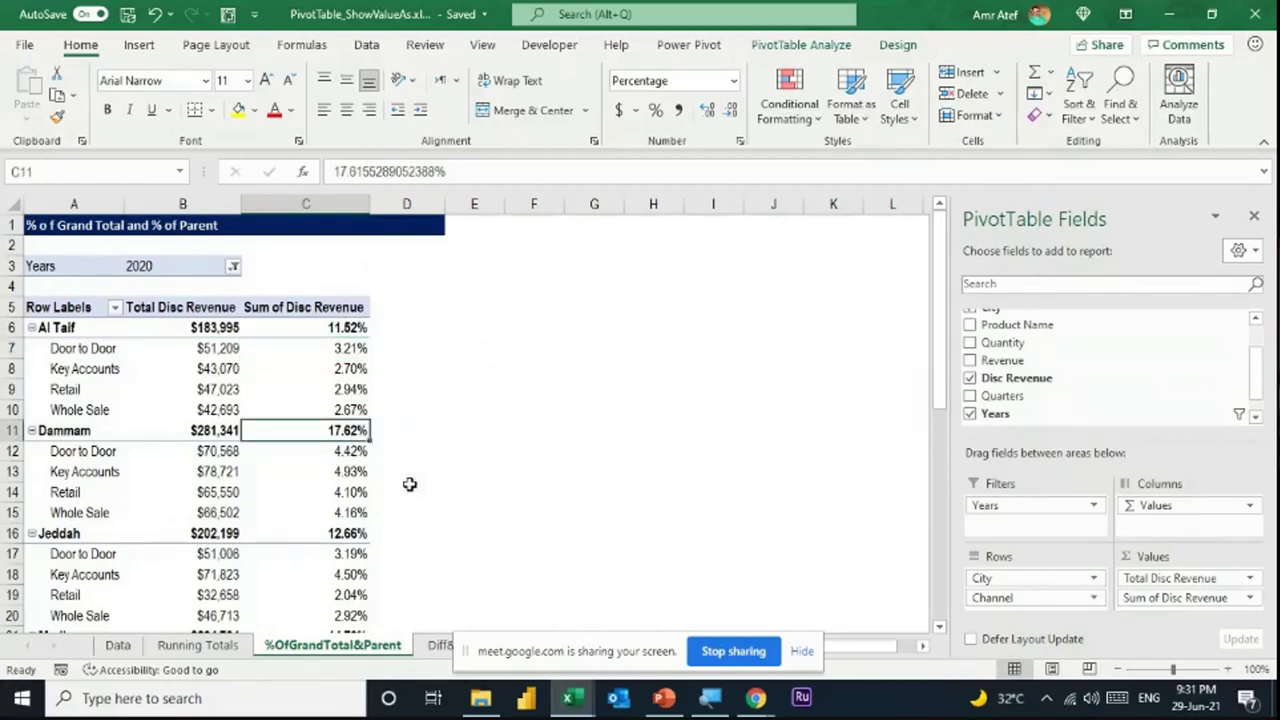
mouse_move(343, 450)
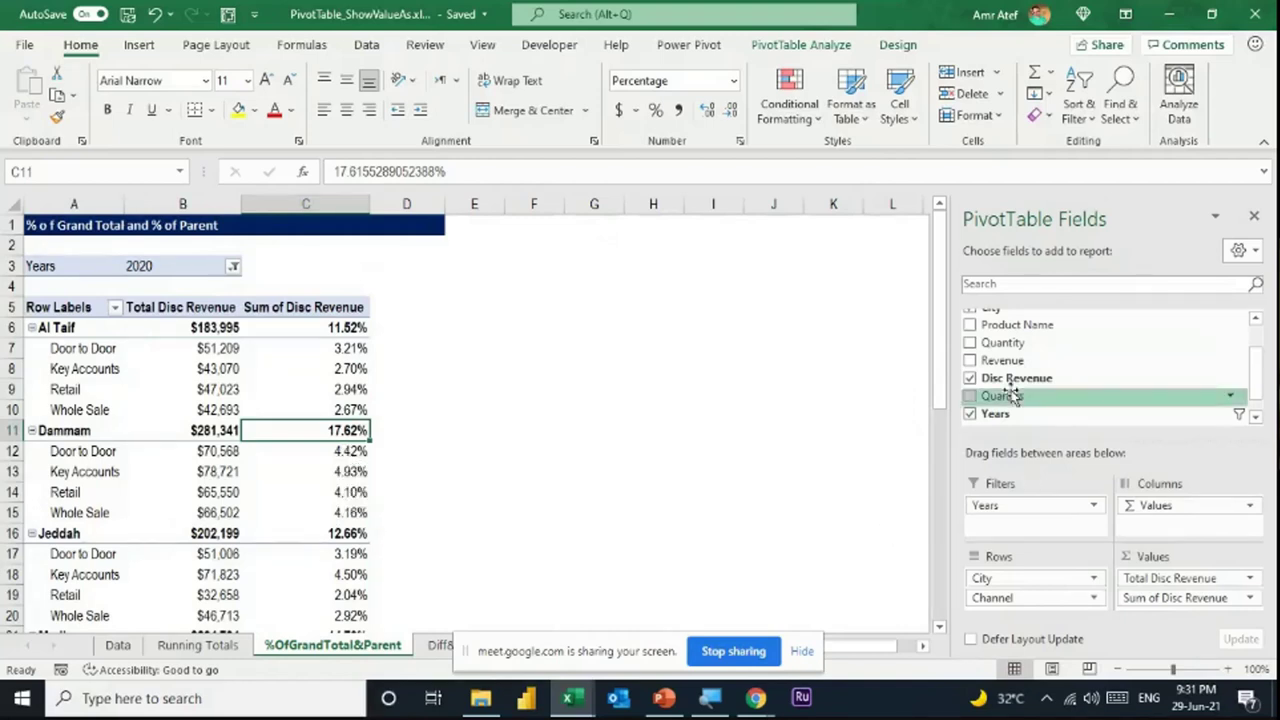
Add Disc Revenue to the values a third time and show it as % of Parent Row Total
left_click_drag(1013, 388, 1207, 612)
right_click(488, 350)
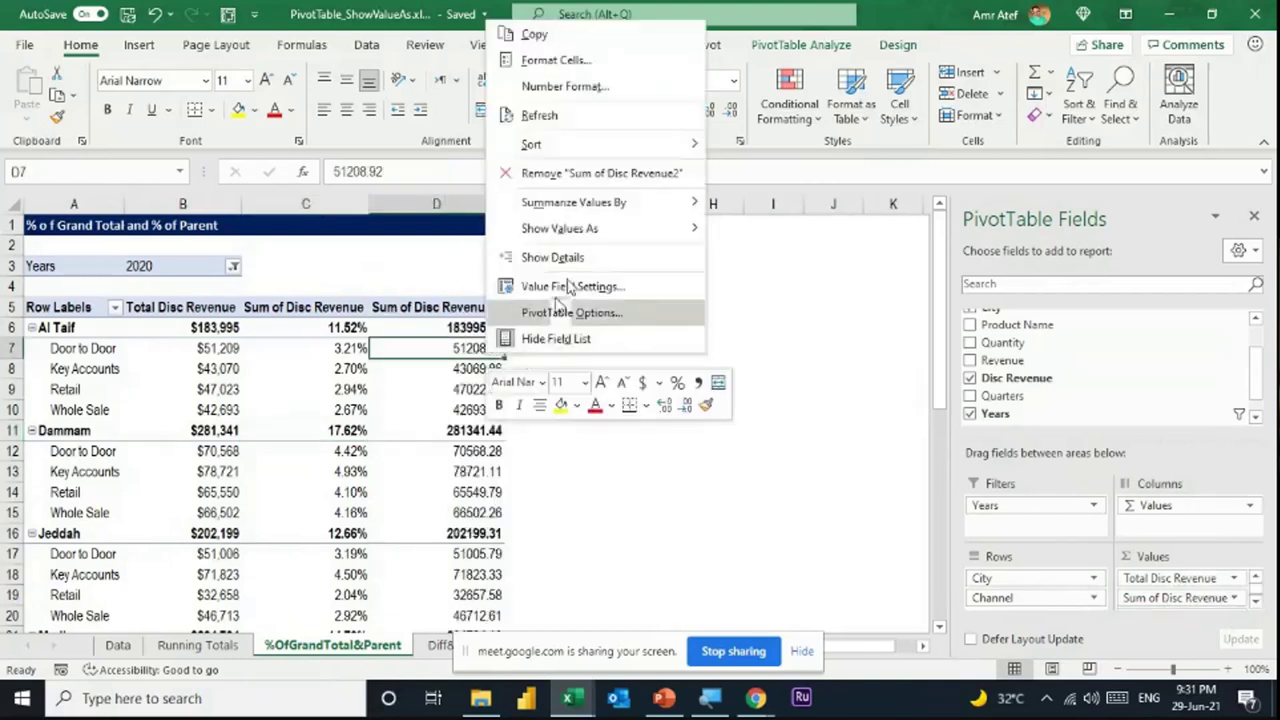
mouse_move(610, 230)
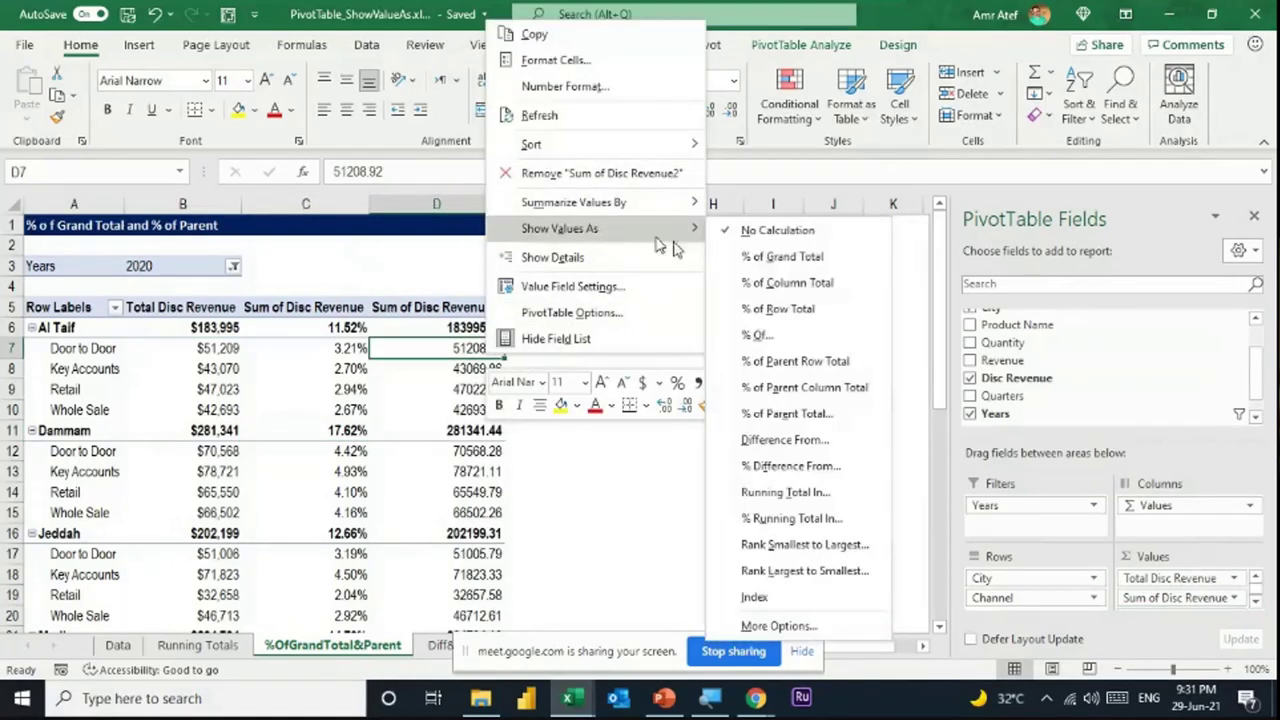
left_click(801, 370)
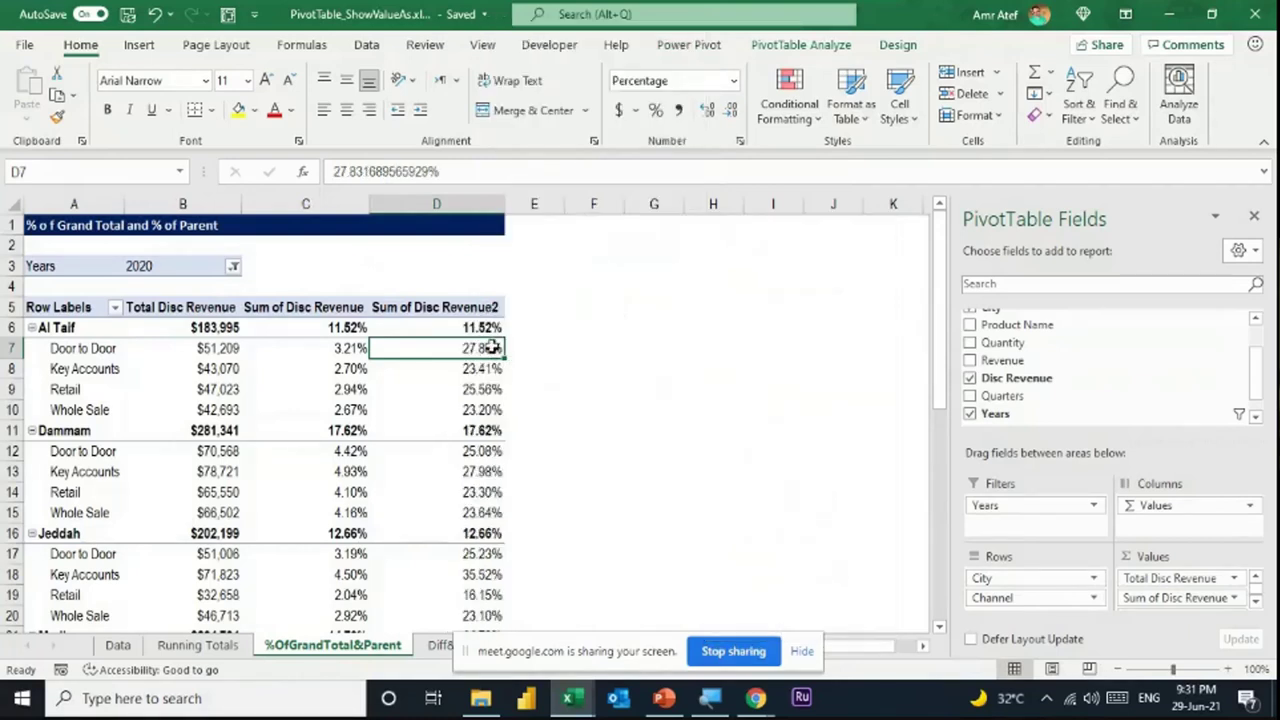
left_click_drag(484, 346, 484, 410)
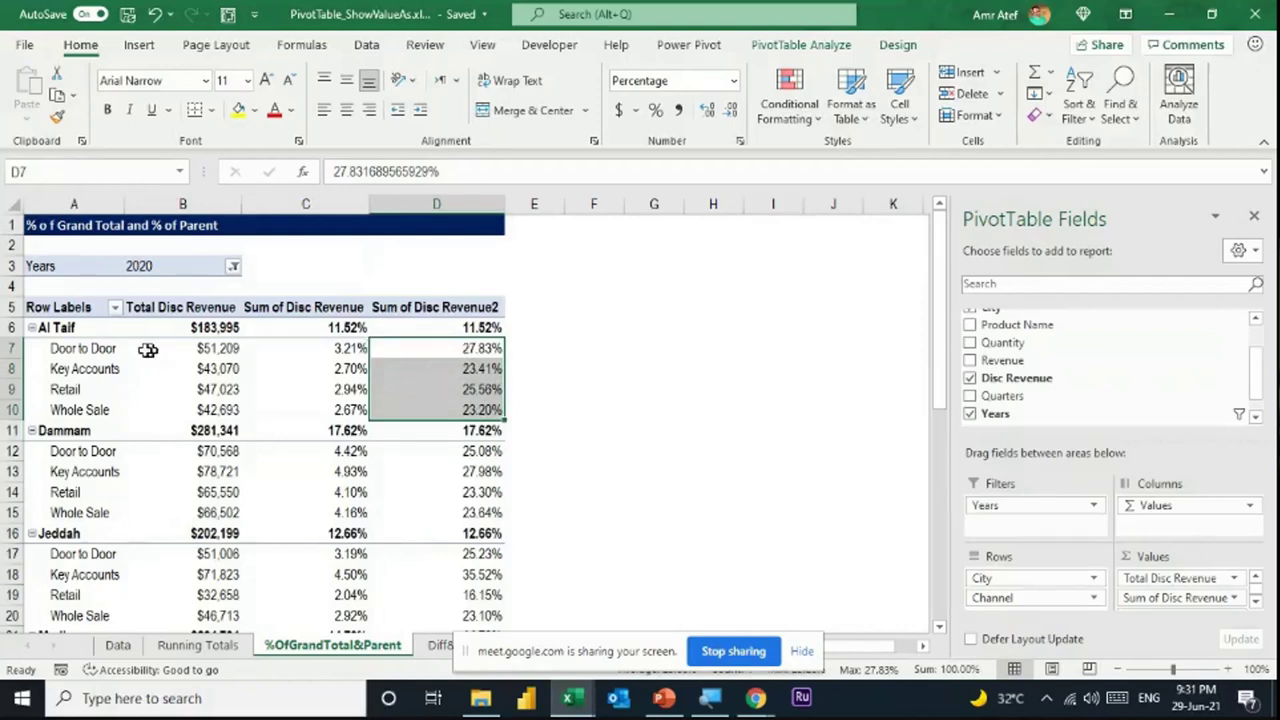
left_click(466, 350)
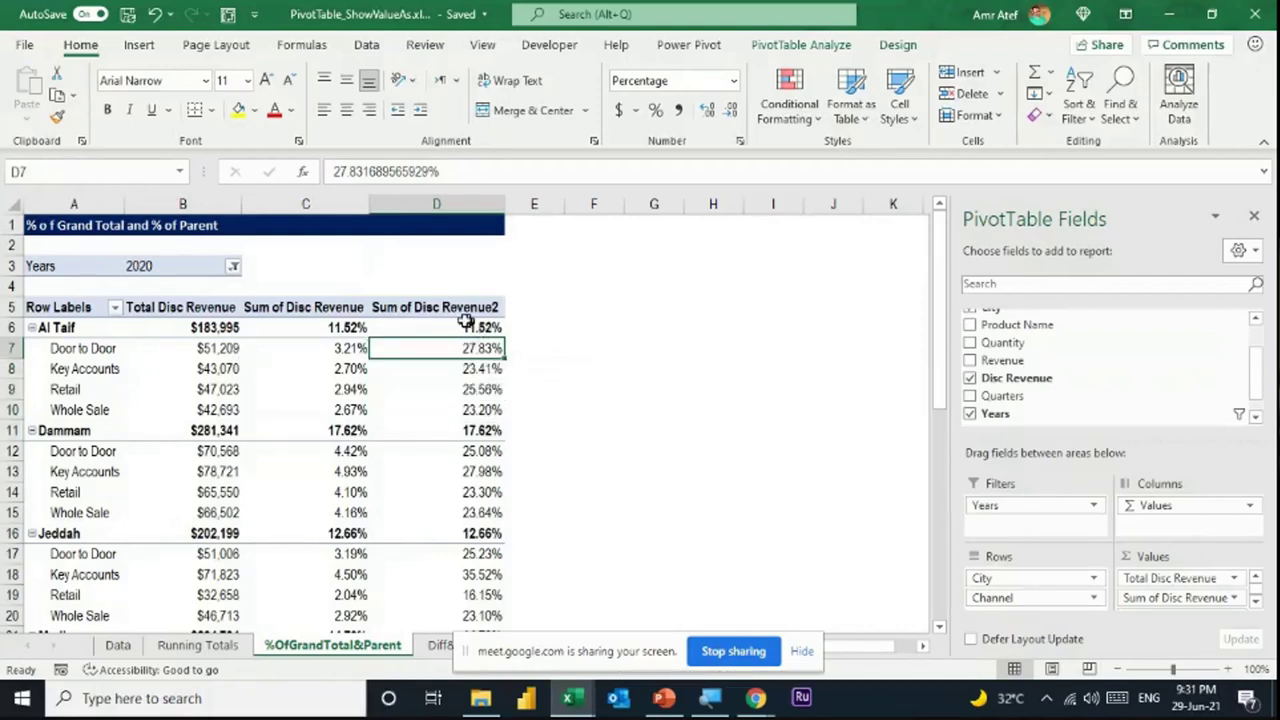
left_click(490, 327)
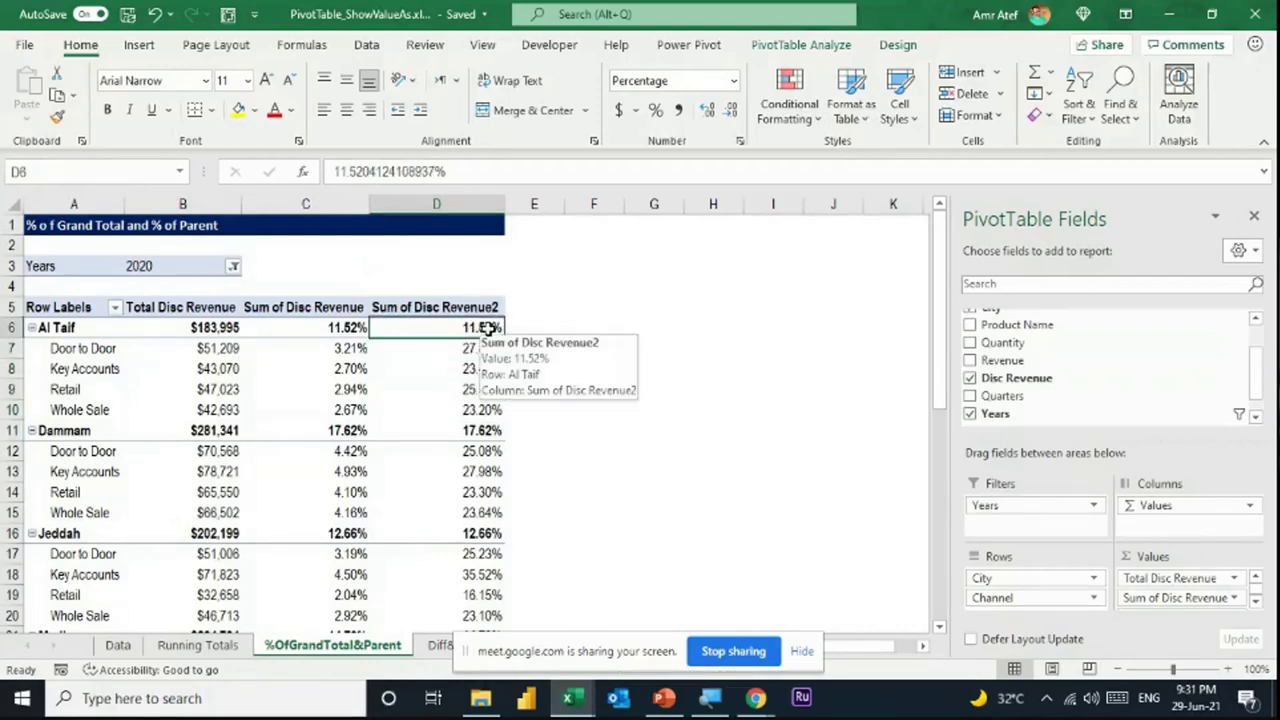
scroll(490, 327, "down", 11)
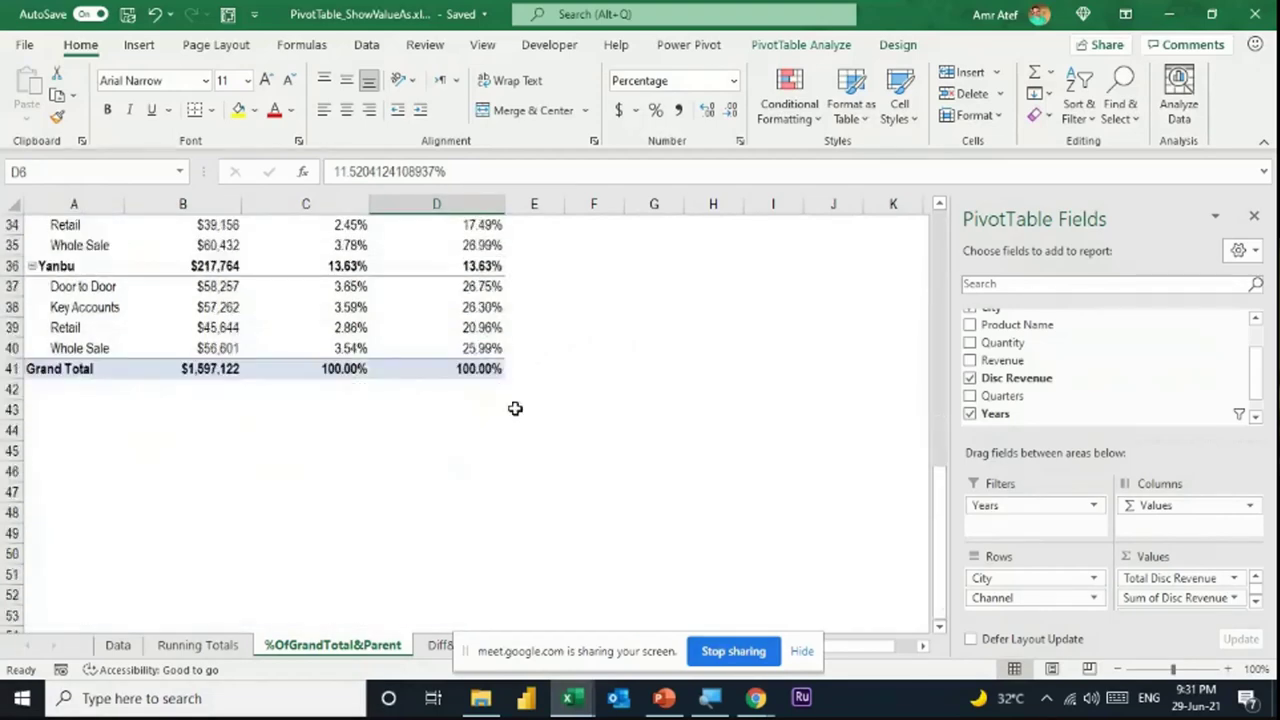
scroll(515, 408, "up", 11)
left_click(466, 369)
mouse_move(466, 370)
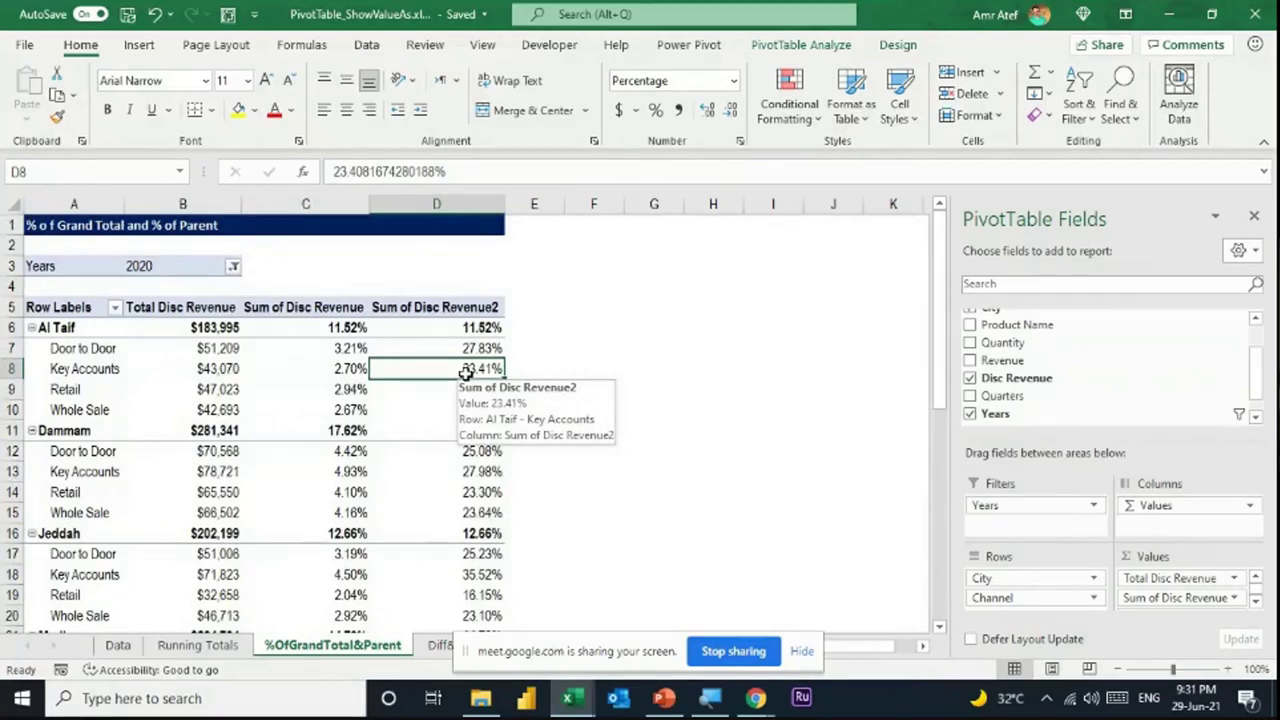
left_click(573, 390)
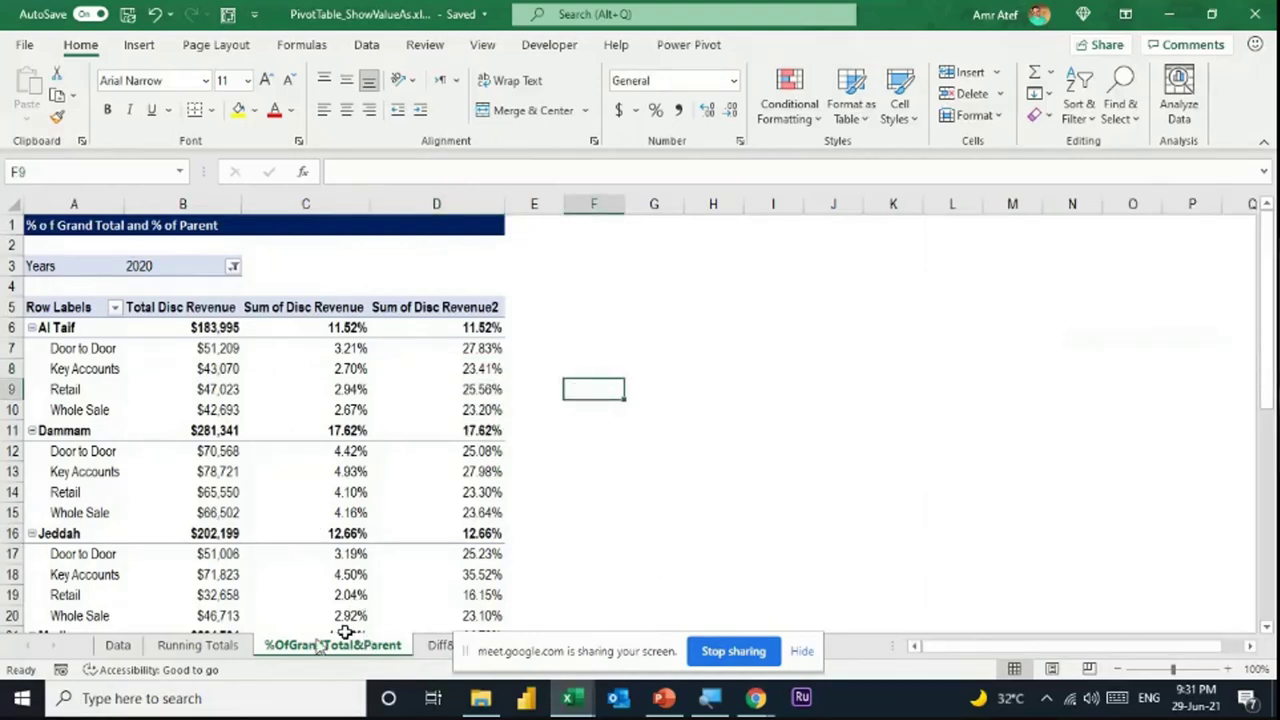
Copy the whole Running Totals PivotTable, range A2:D17, to cell A3 of the sheet titled Difference From & % Difference From
left_click(437, 645)
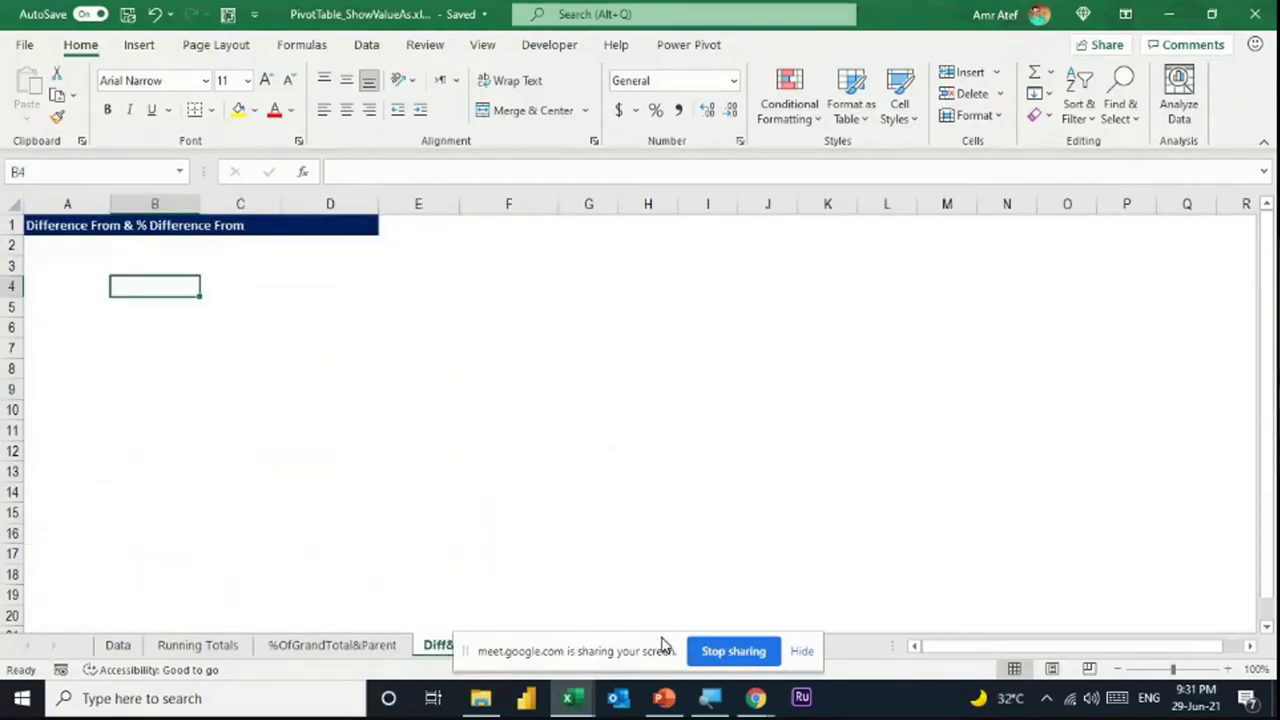
left_click(385, 647)
left_click(118, 646)
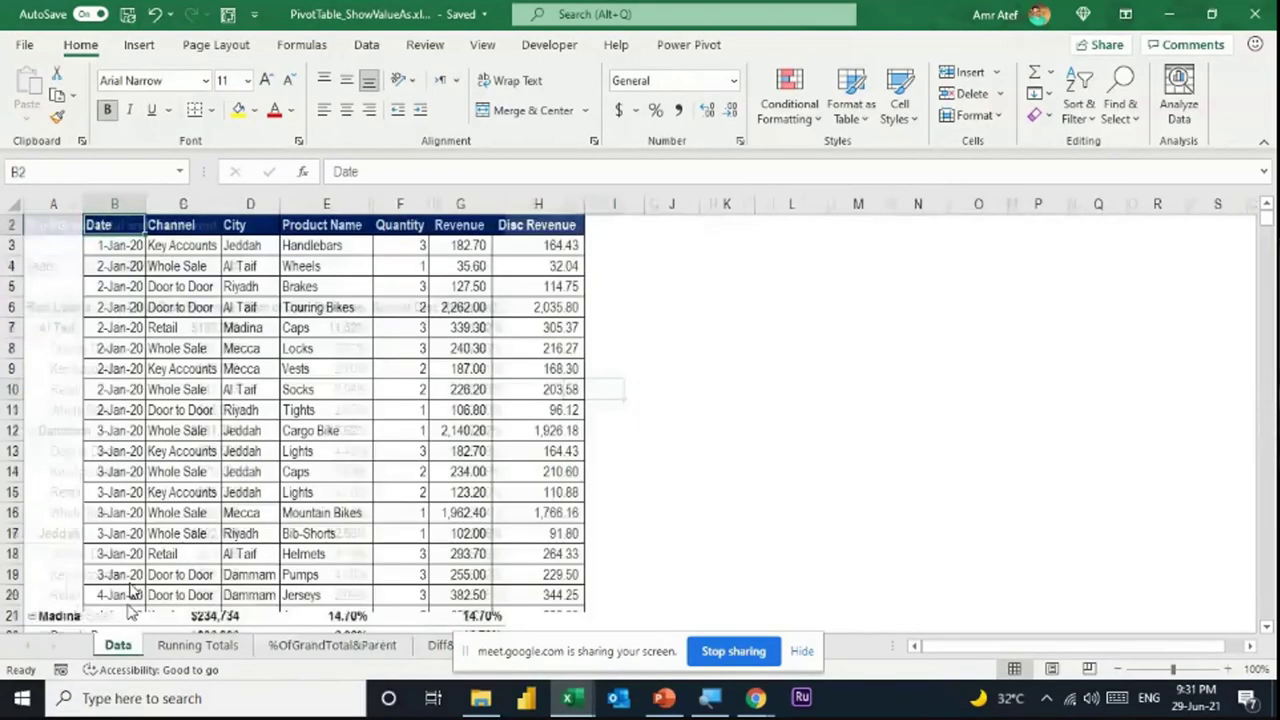
left_click(190, 645)
key("ctrl+c")
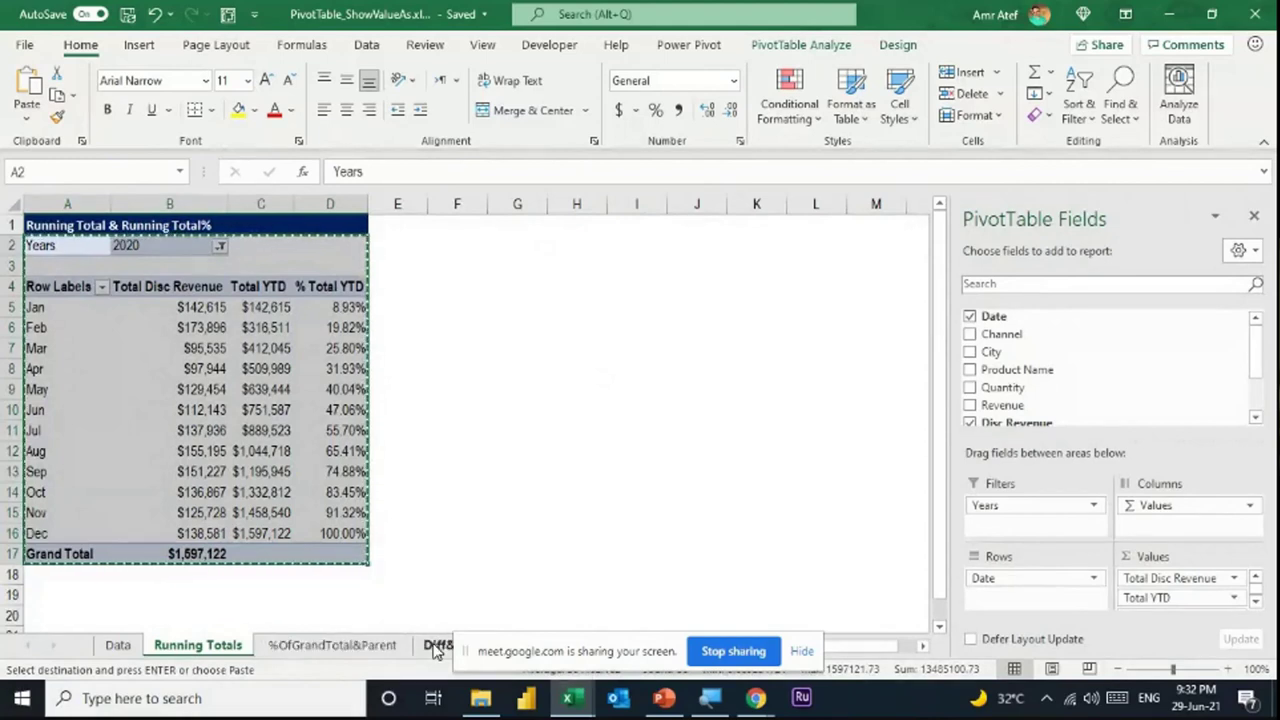
left_click(437, 646)
left_click(76, 268)
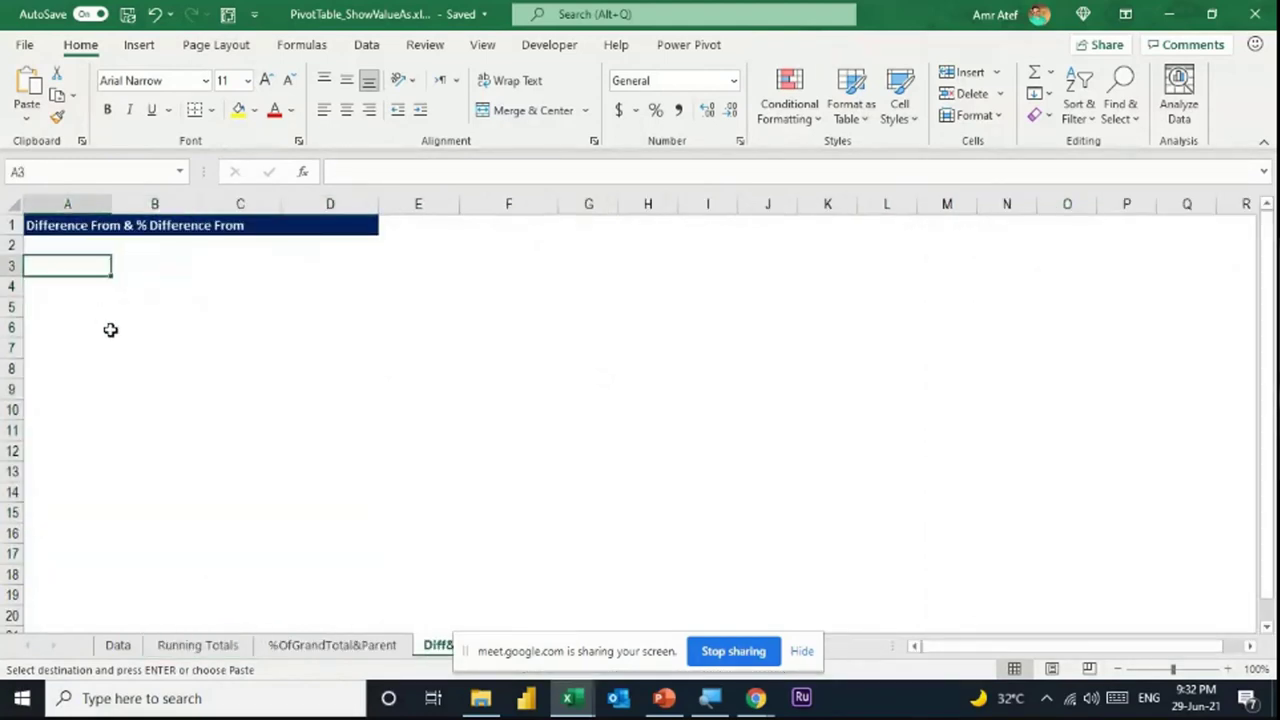
key("ctrl+v")
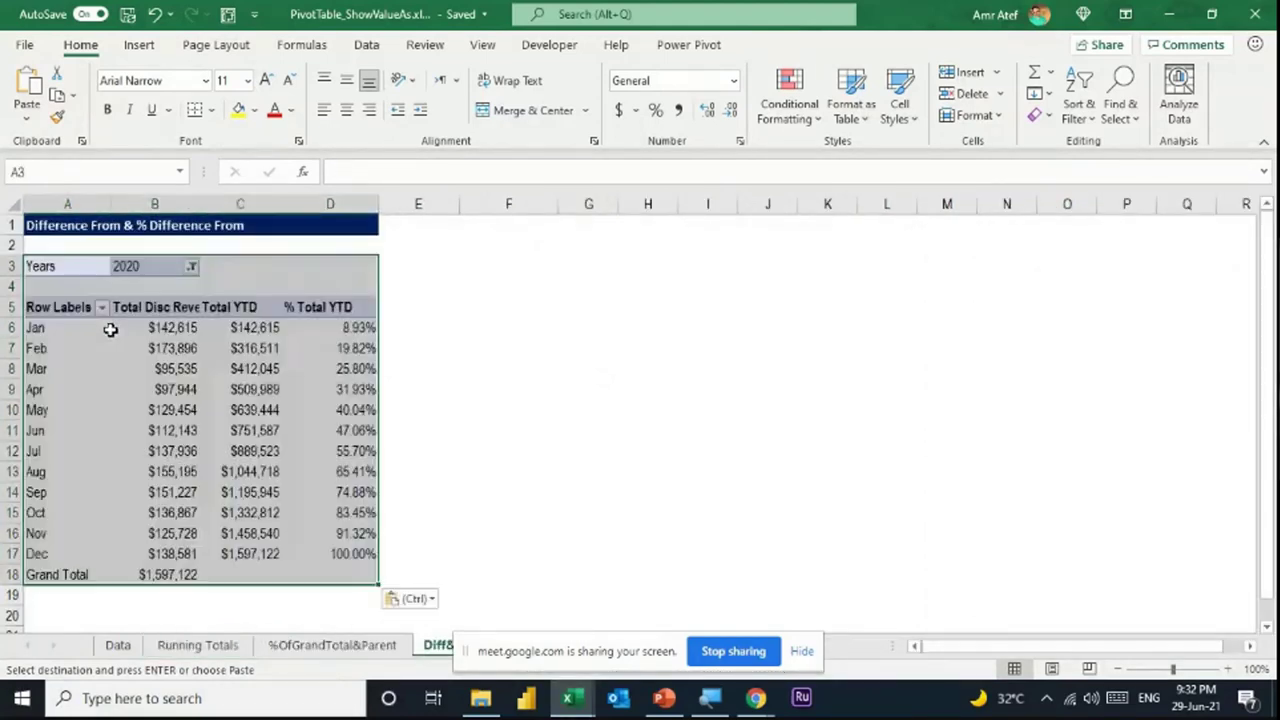
Remove Total YTD and % Total YTD from the pasted PivotTable's values, leaving only Total Disc Revenue
left_click(176, 366)
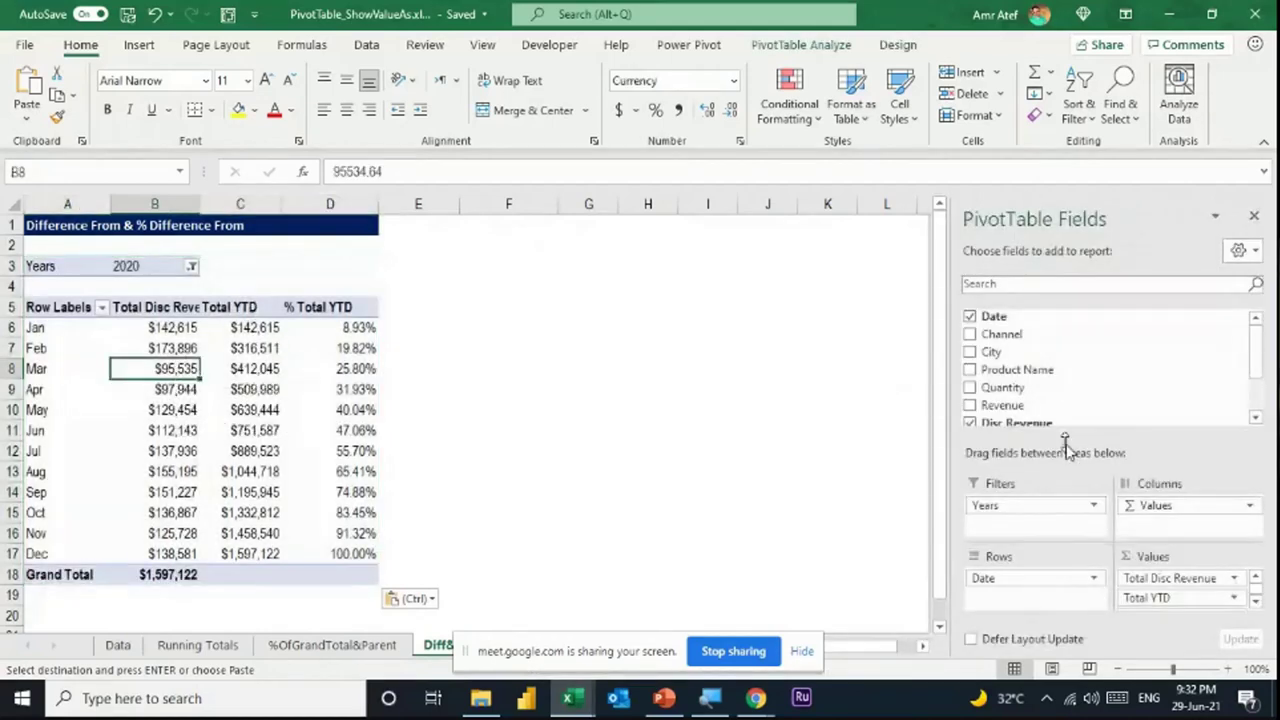
left_click_drag(1190, 597, 858, 540)
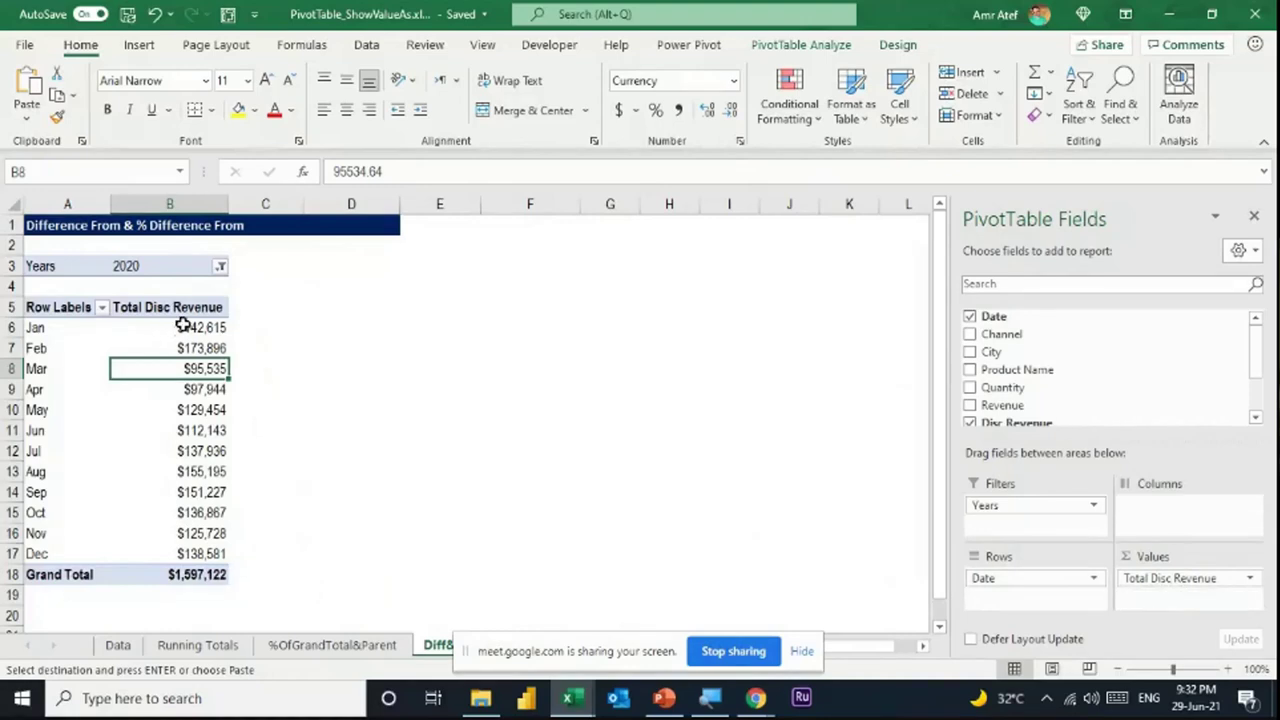
left_click(185, 327)
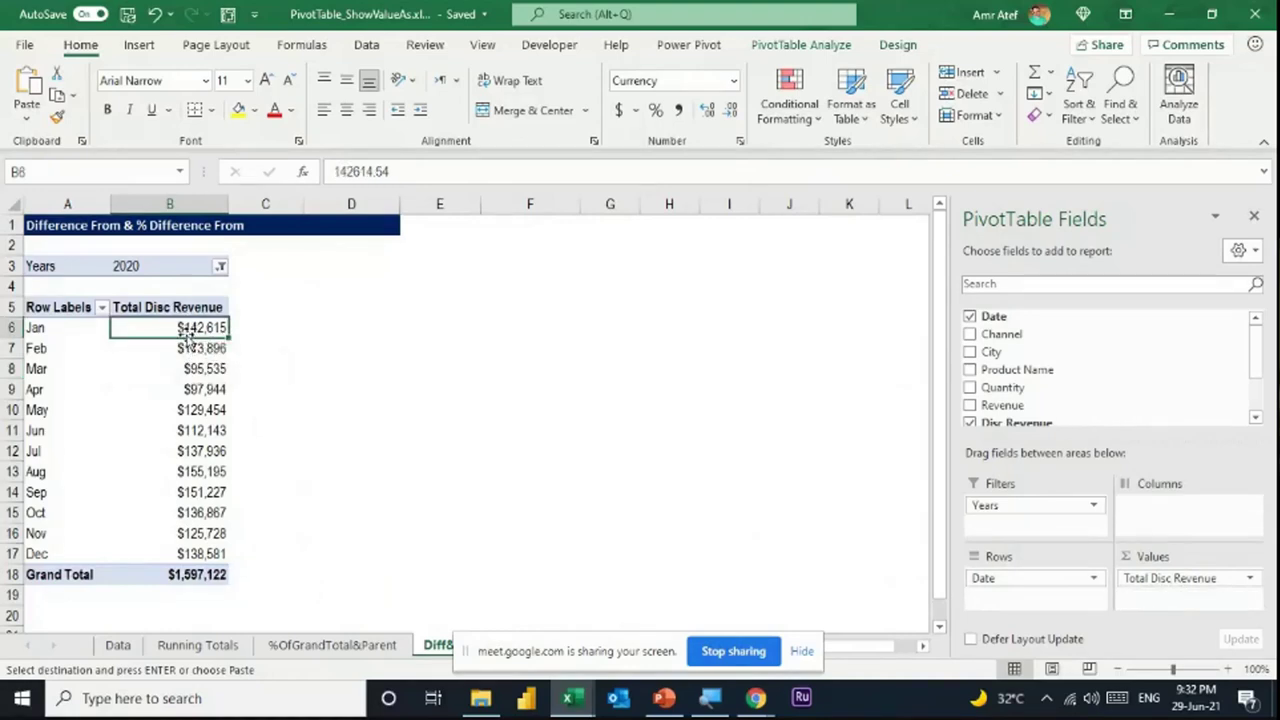
mouse_move(190, 392)
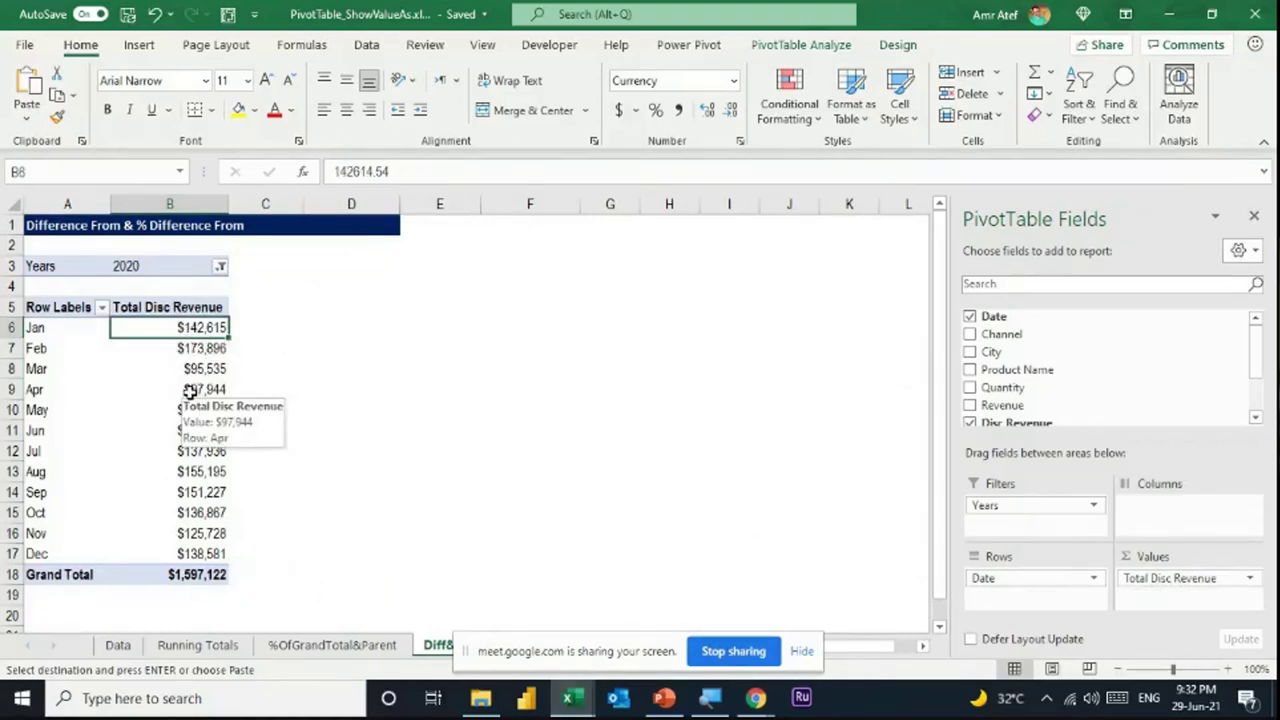
mouse_move(178, 456)
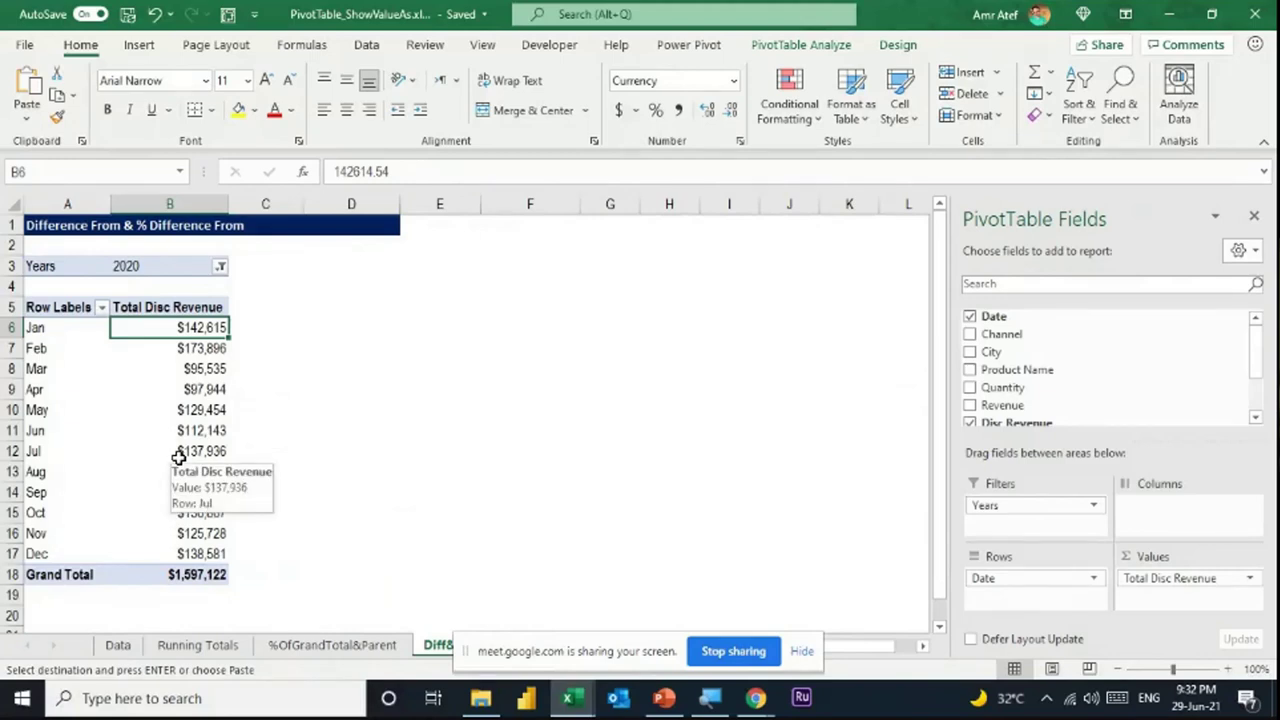
Add Disc Revenue to the PivotTable's values a second time
left_click(203, 345)
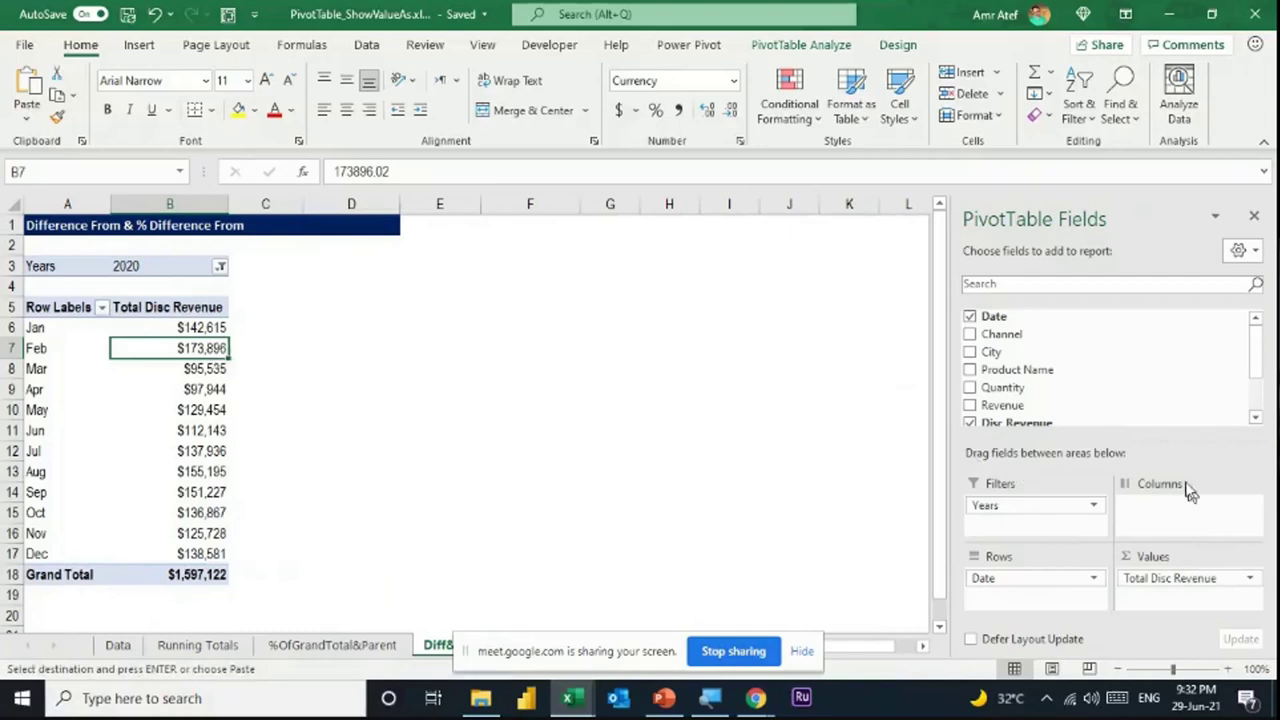
scroll(1062, 374, "down", 2)
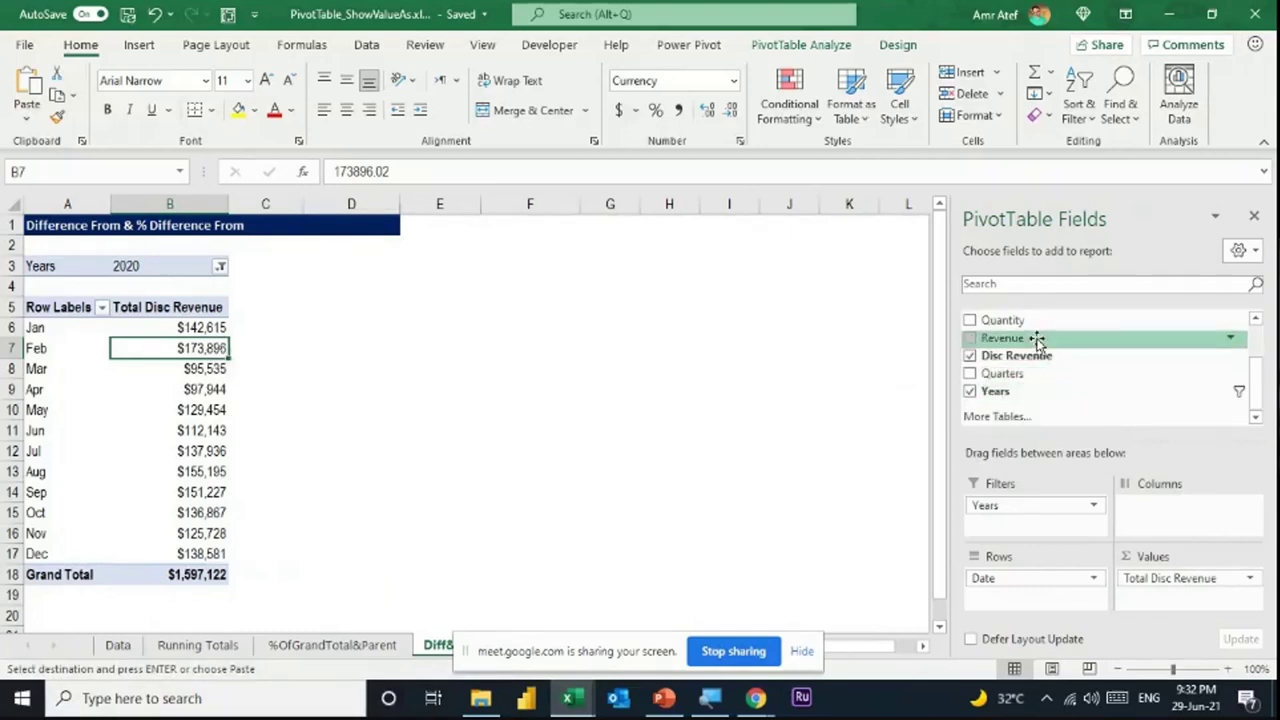
left_click_drag(1036, 343, 1212, 598)
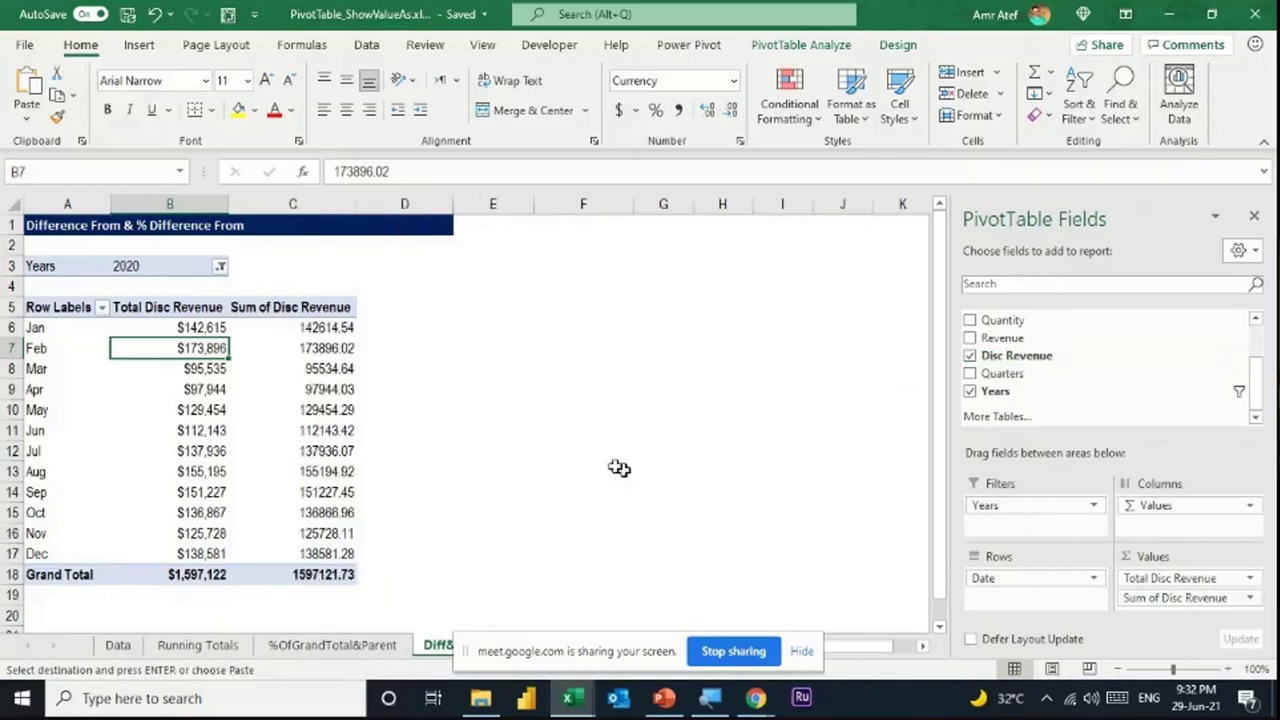
Show the Sum of Disc Revenue column as Difference From, with Date as base field and Jan as base item, and review the monthly differences
right_click(320, 347)
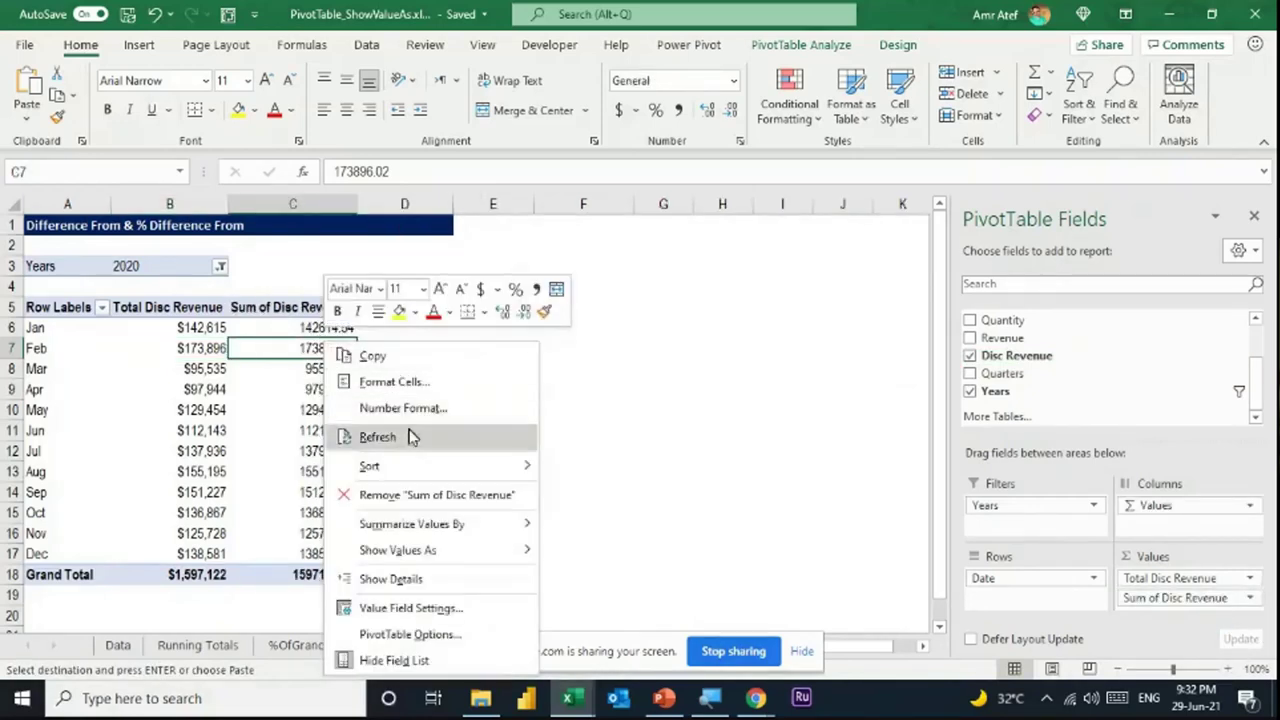
mouse_move(445, 556)
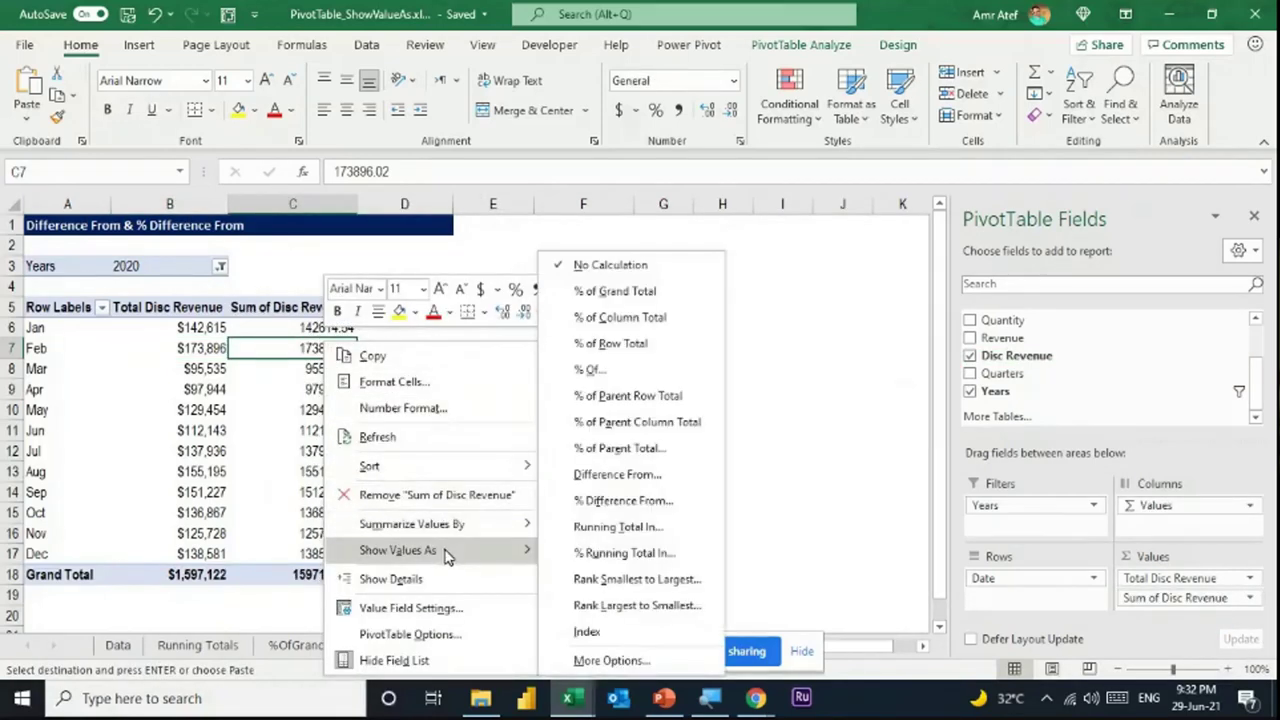
left_click(656, 471)
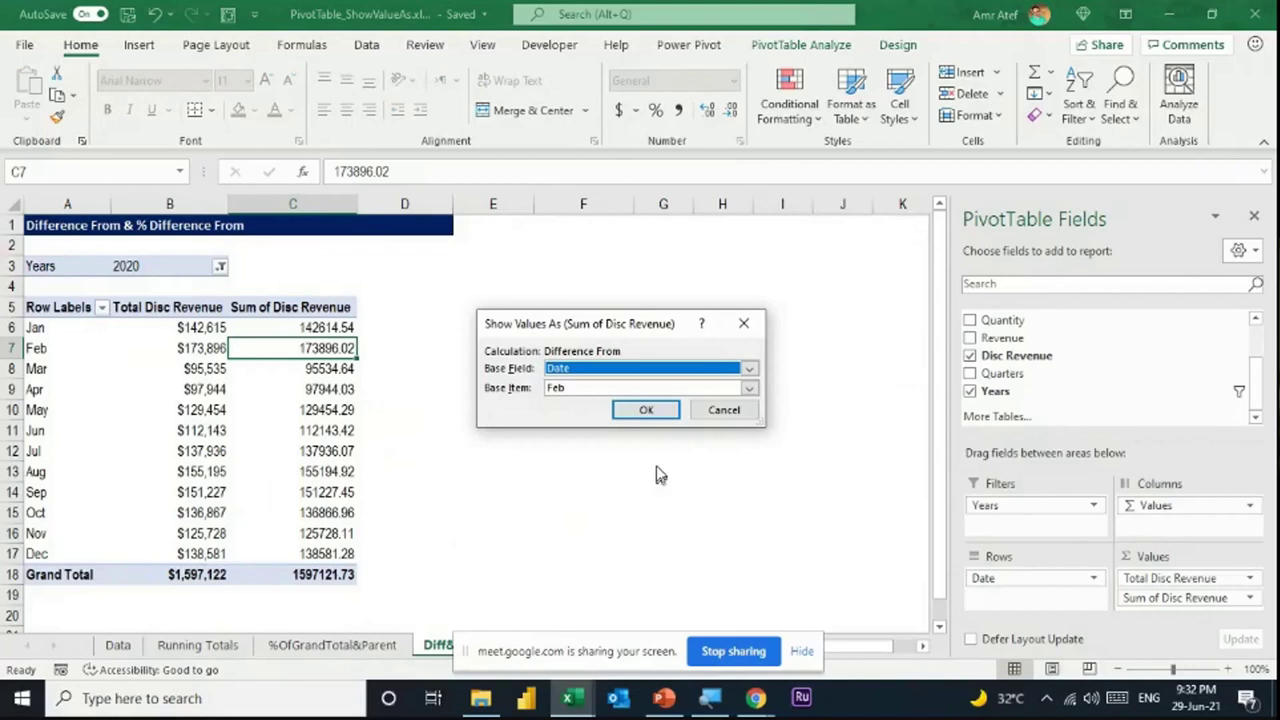
left_click(750, 368)
left_click(750, 368)
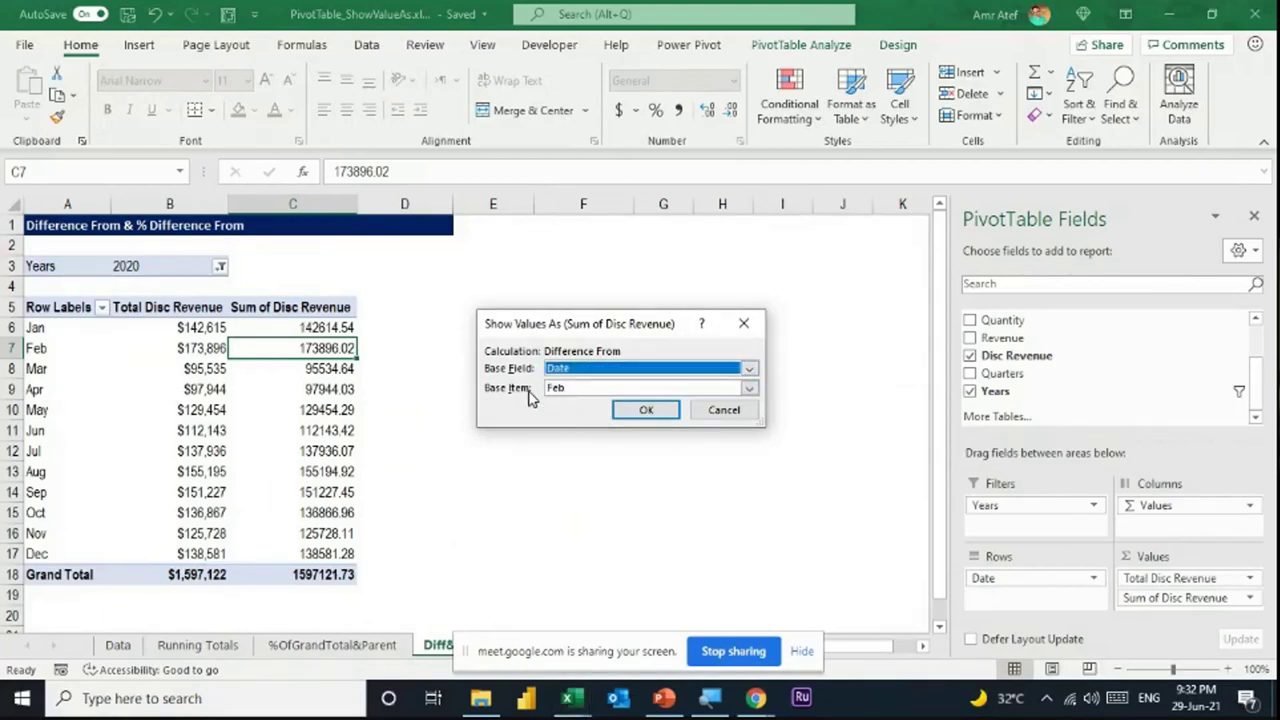
left_click(750, 389)
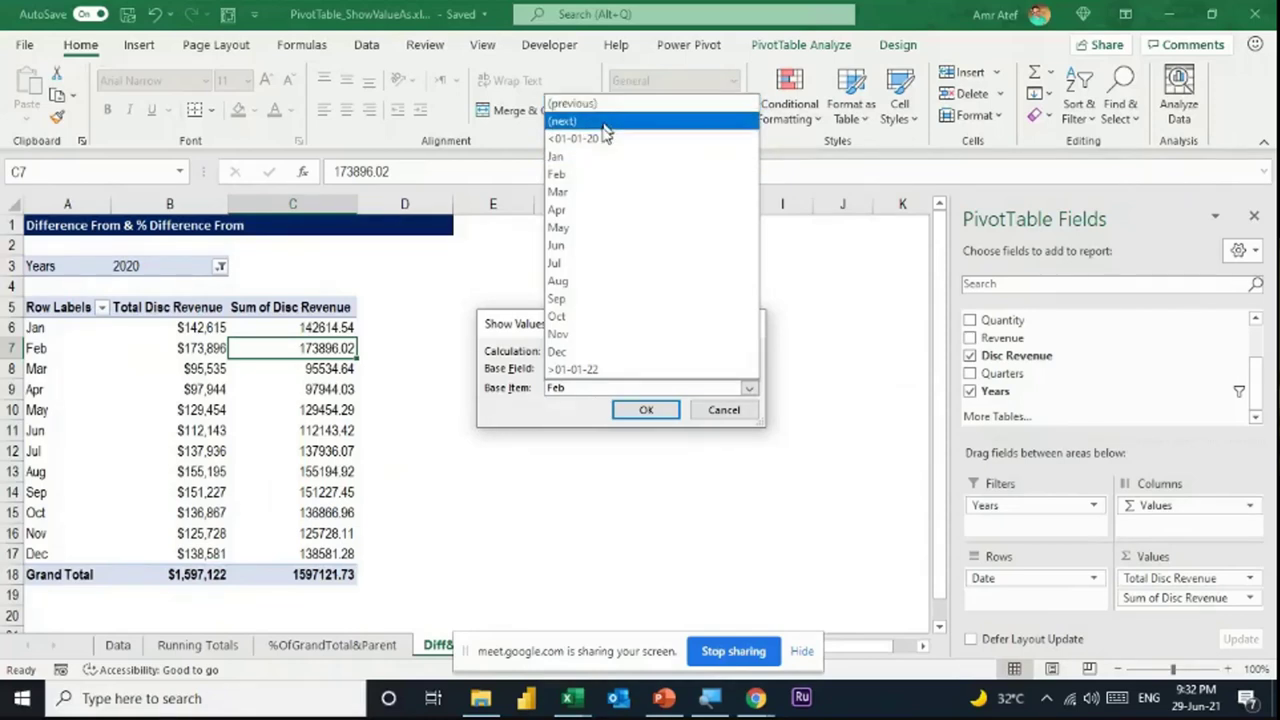
left_click(593, 158)
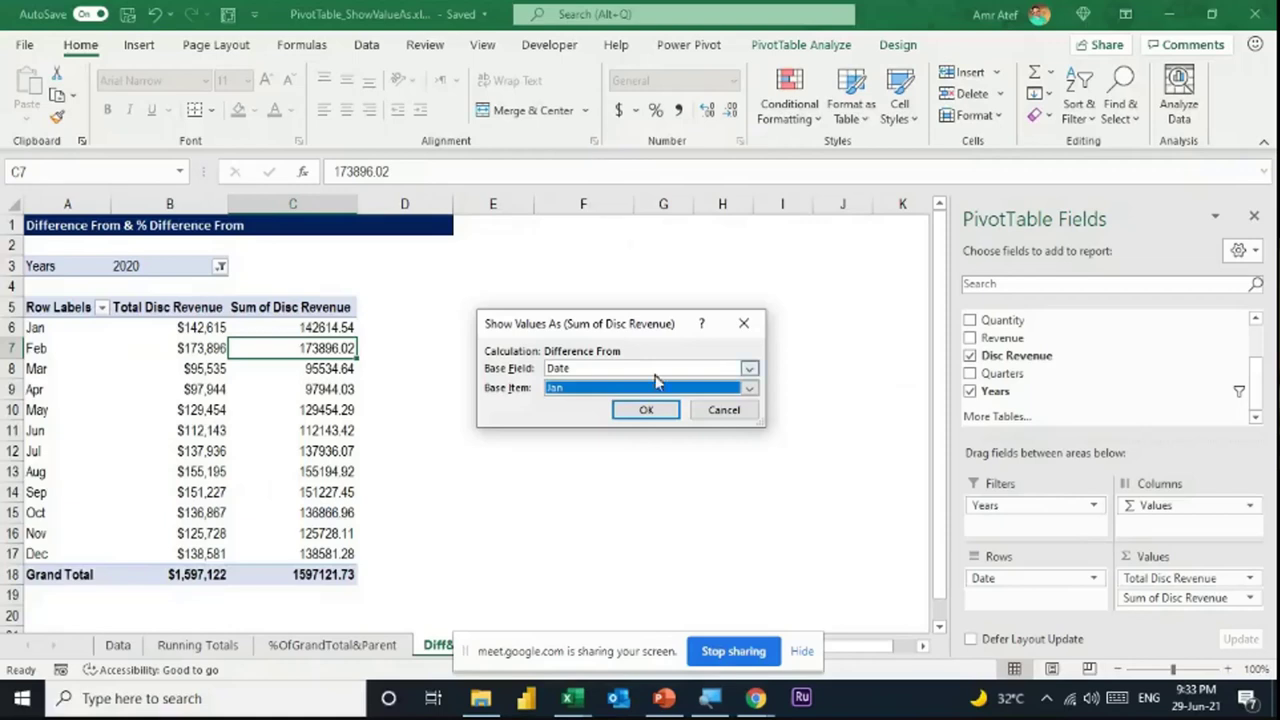
left_click(650, 410)
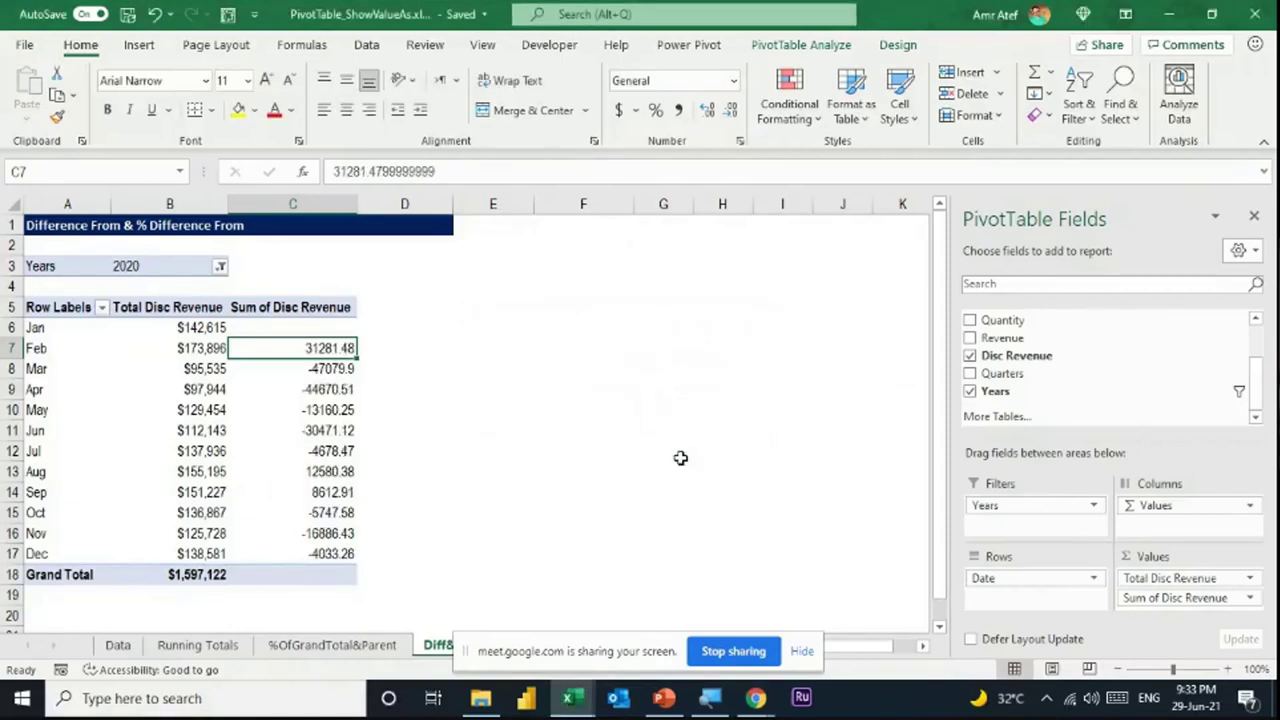
left_click(210, 328)
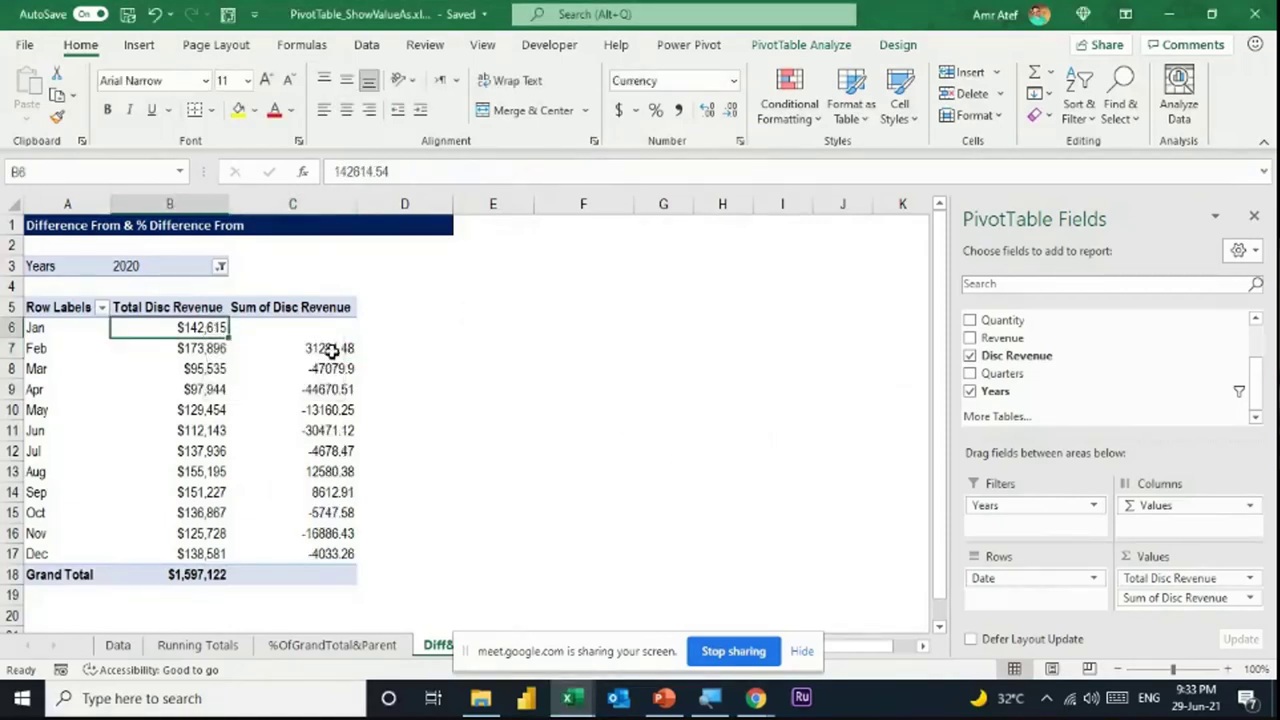
left_click_drag(335, 349, 314, 555)
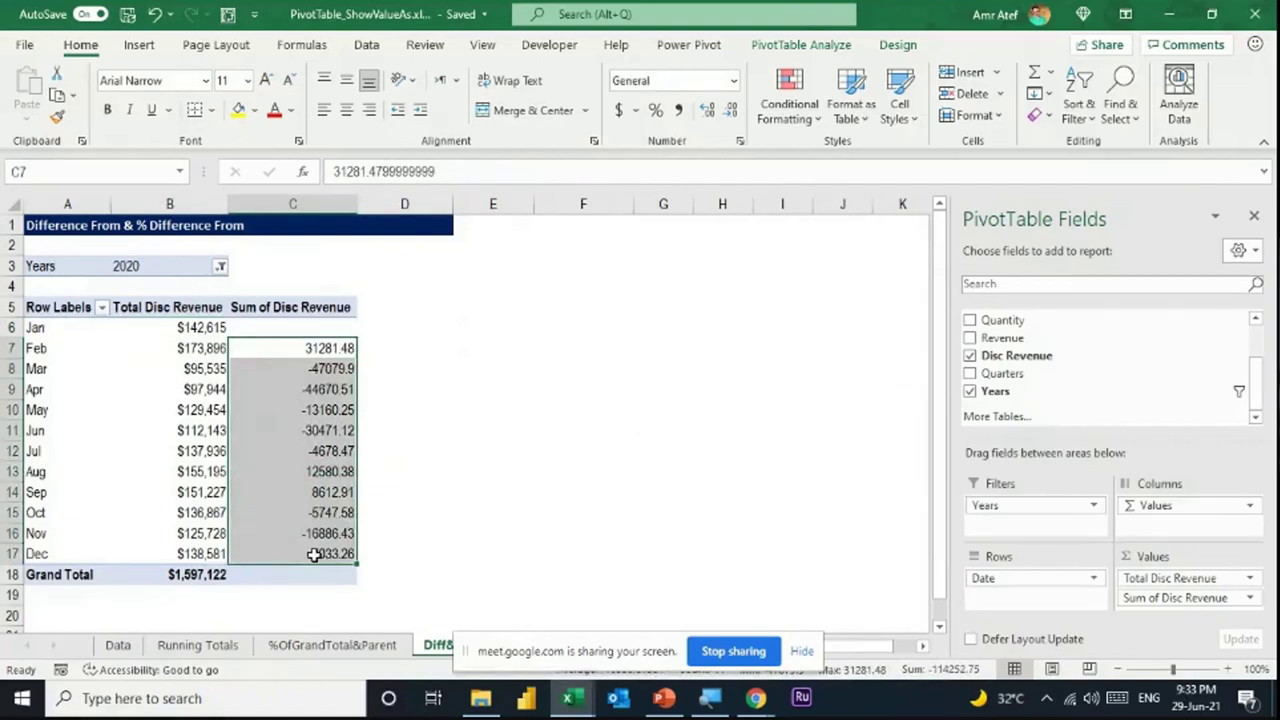
Set the Sum of Disc Revenue column's Difference From calculation to base field Date and base item (previous)
right_click(331, 356)
mouse_move(441, 240)
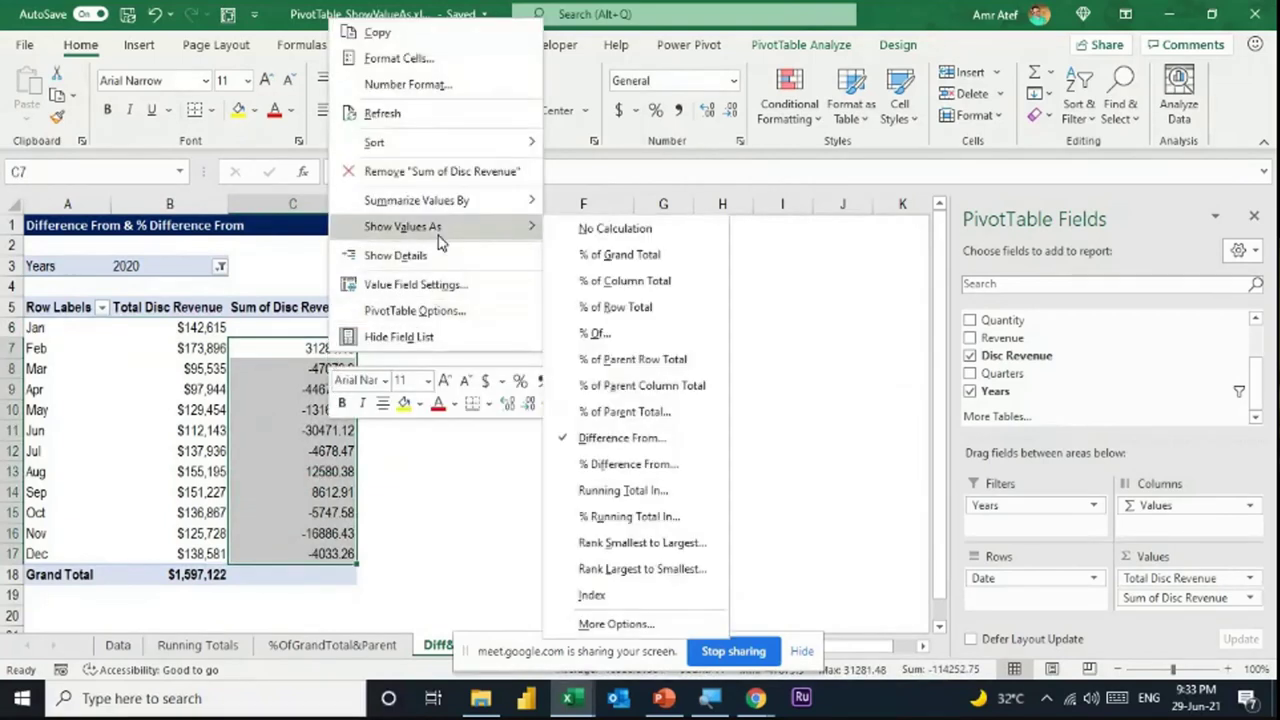
left_click(622, 440)
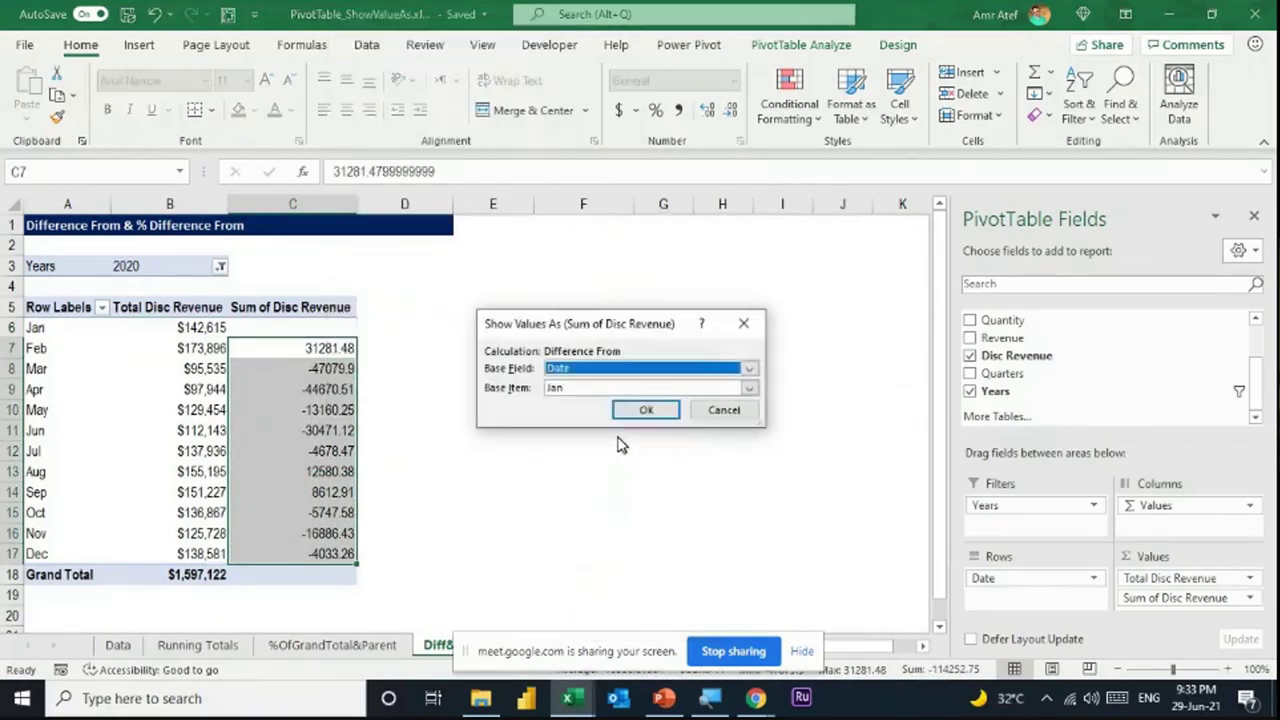
left_click(749, 368)
left_click(591, 388)
left_click(591, 388)
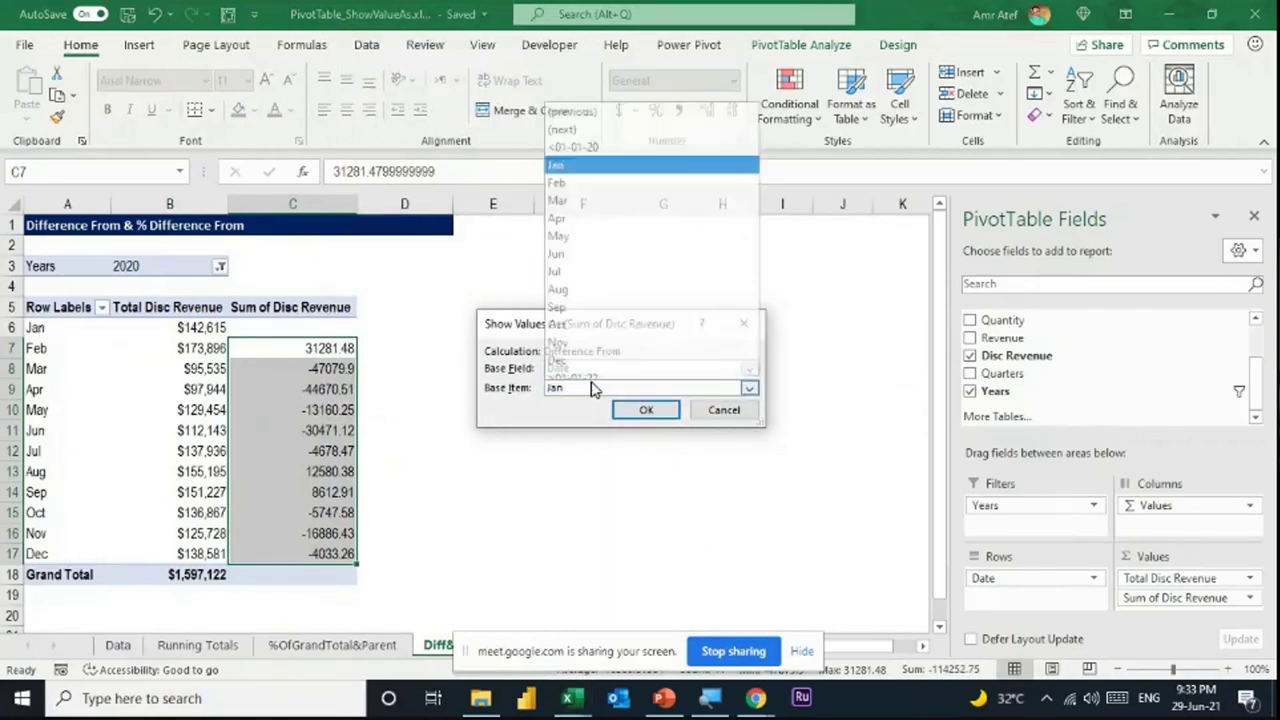
left_click(599, 112)
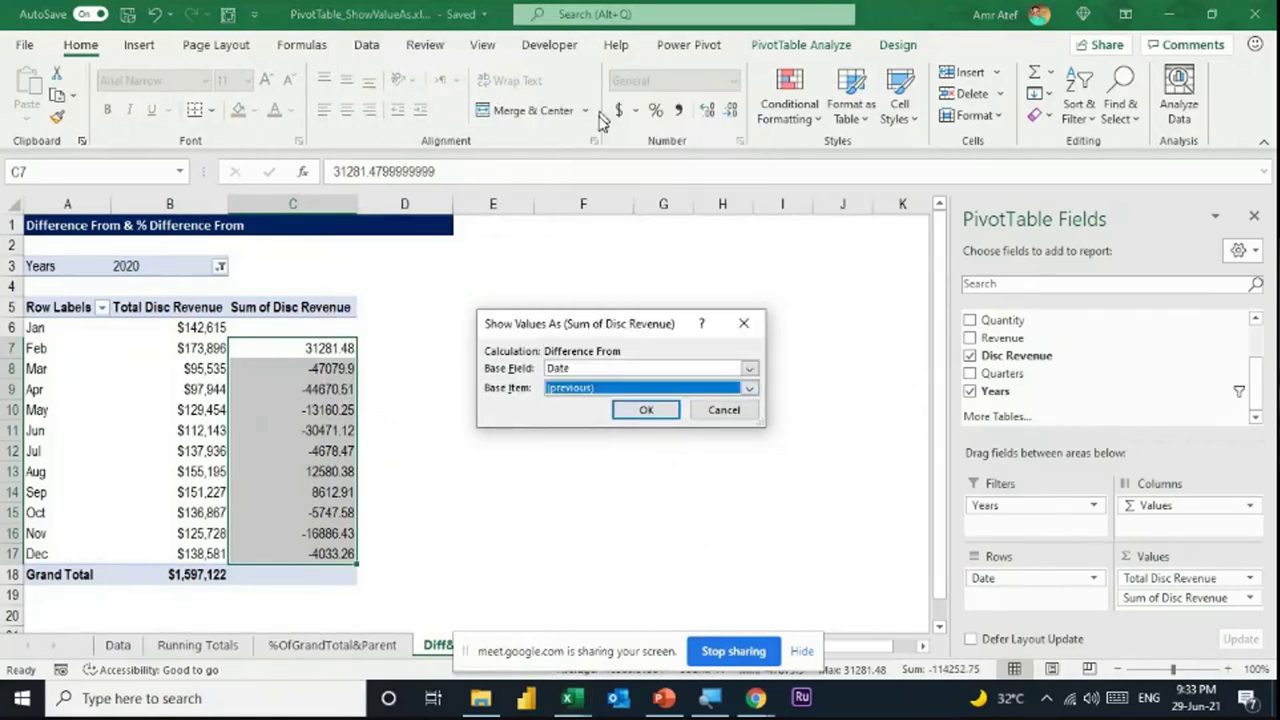
left_click(645, 412)
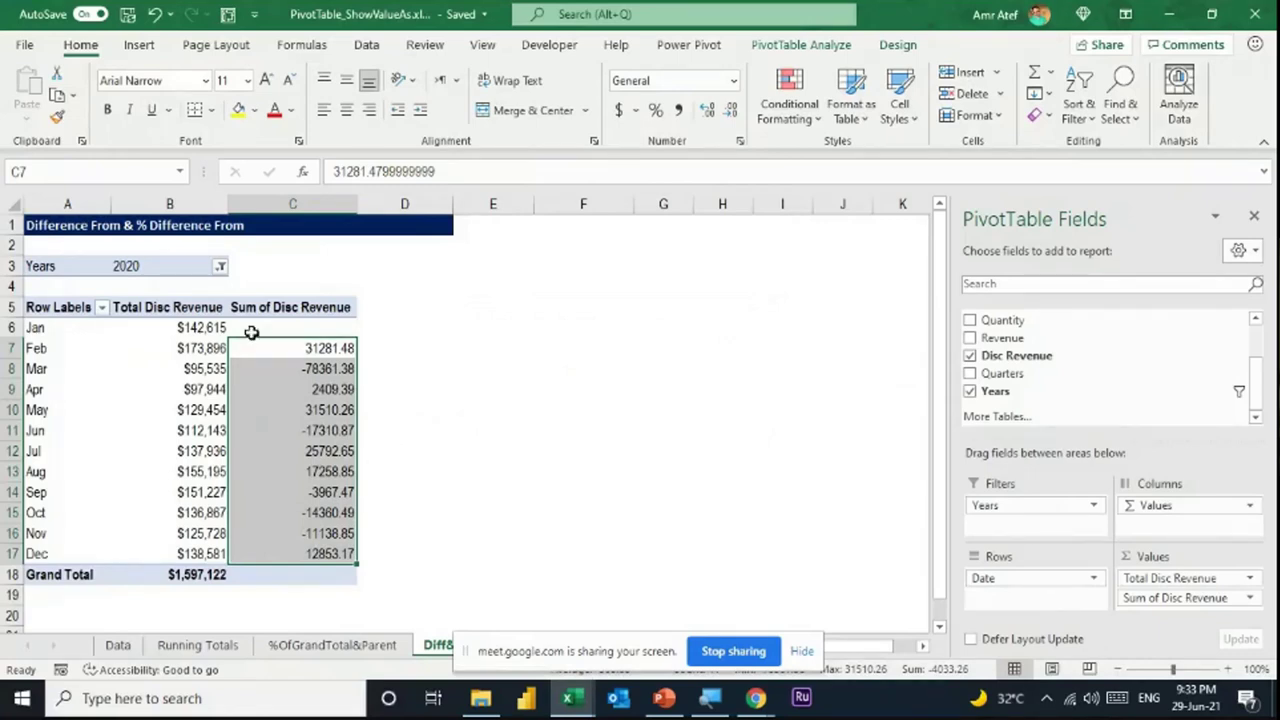
Format the Sum of Disc Revenue difference values as dollar currency with 0 decimal places
left_click(286, 368)
right_click(289, 373)
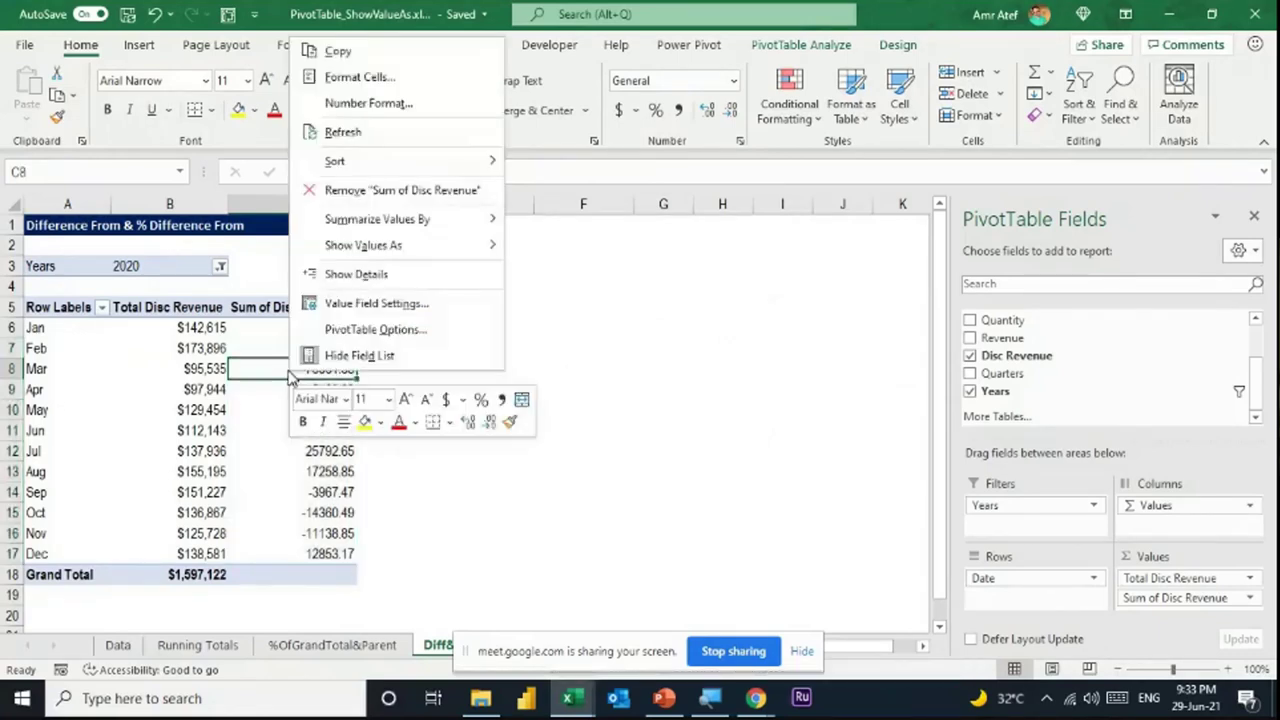
left_click(383, 102)
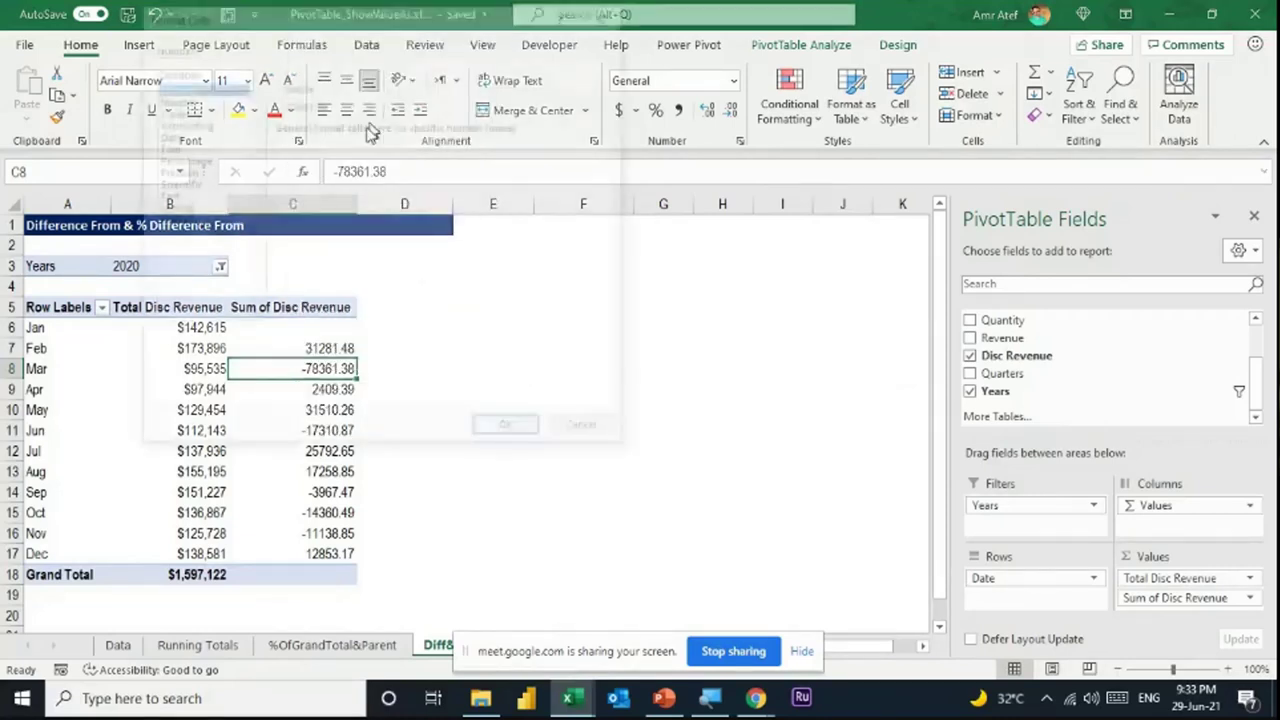
left_click(173, 99)
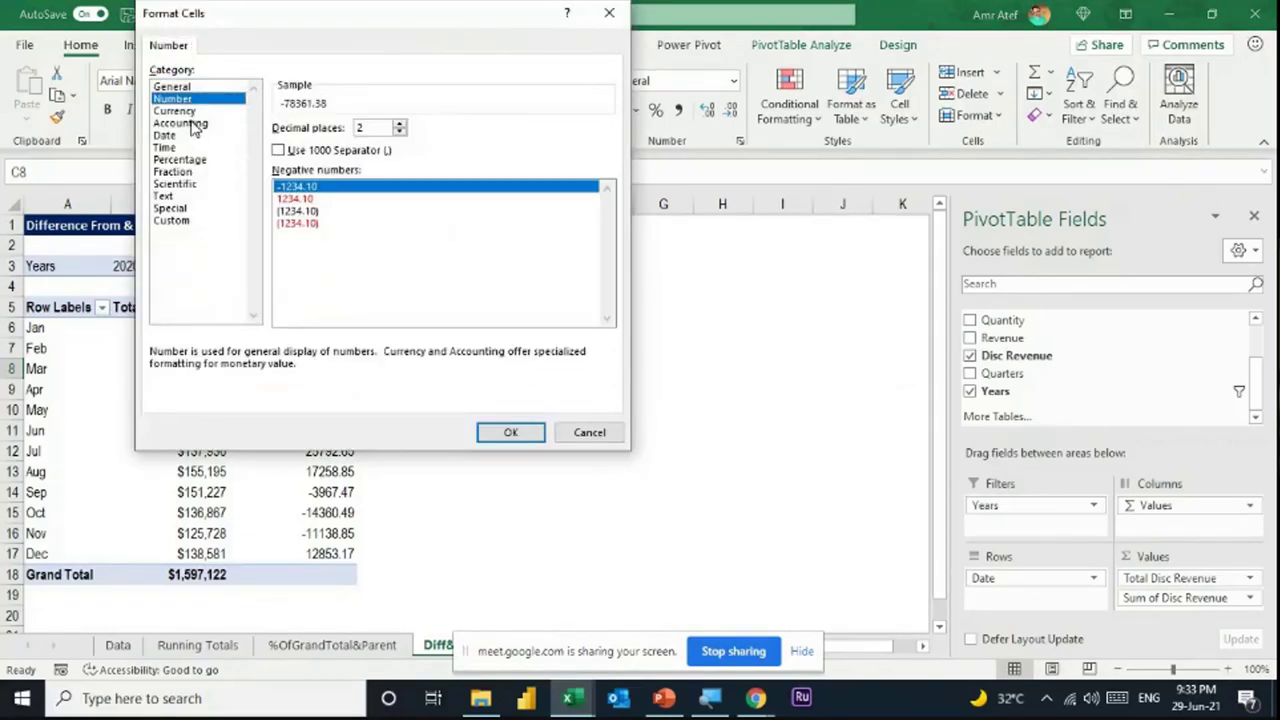
left_click(190, 112)
left_click(399, 132)
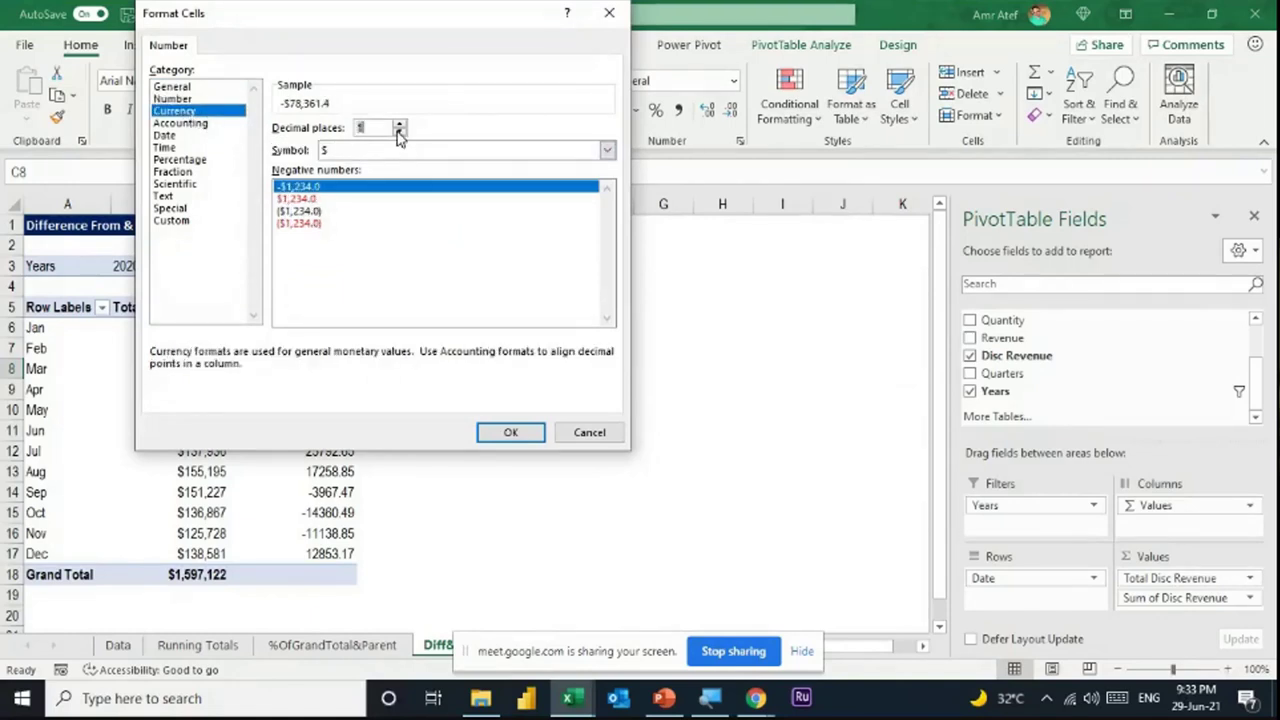
left_click(399, 132)
left_click(512, 434)
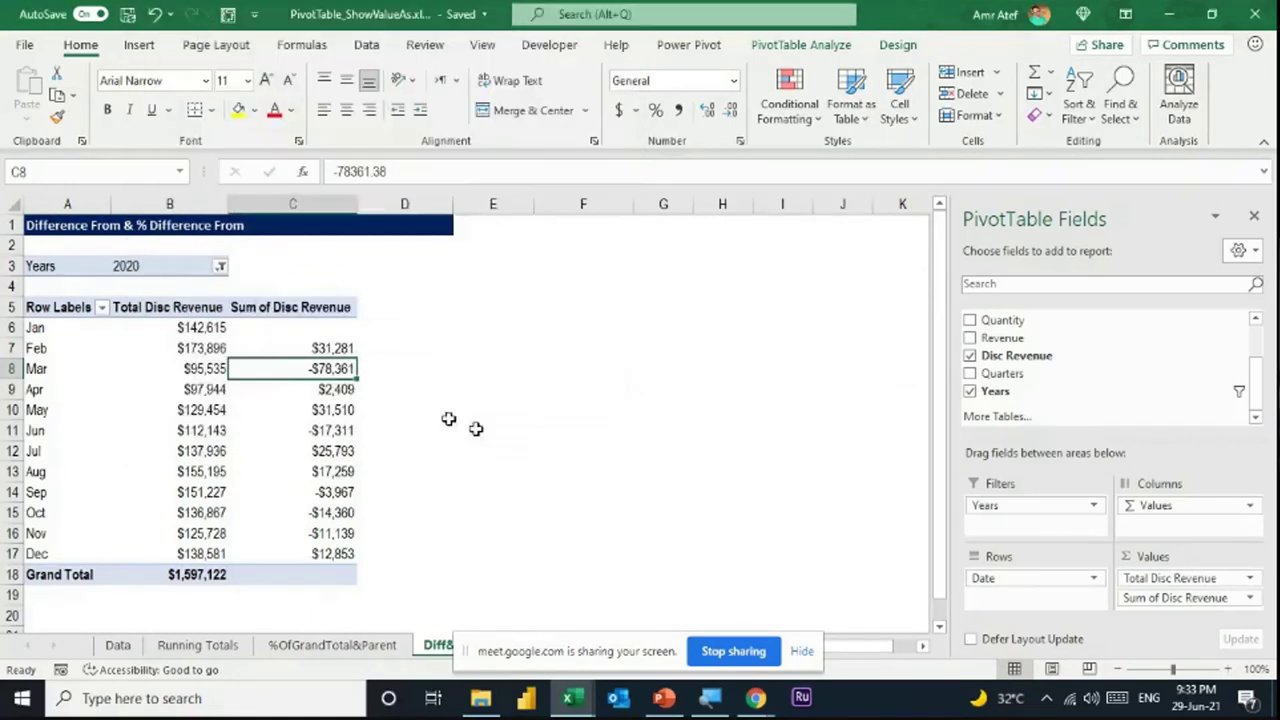
Add Disc Revenue to the PivotTable's values a third time
left_click(374, 368)
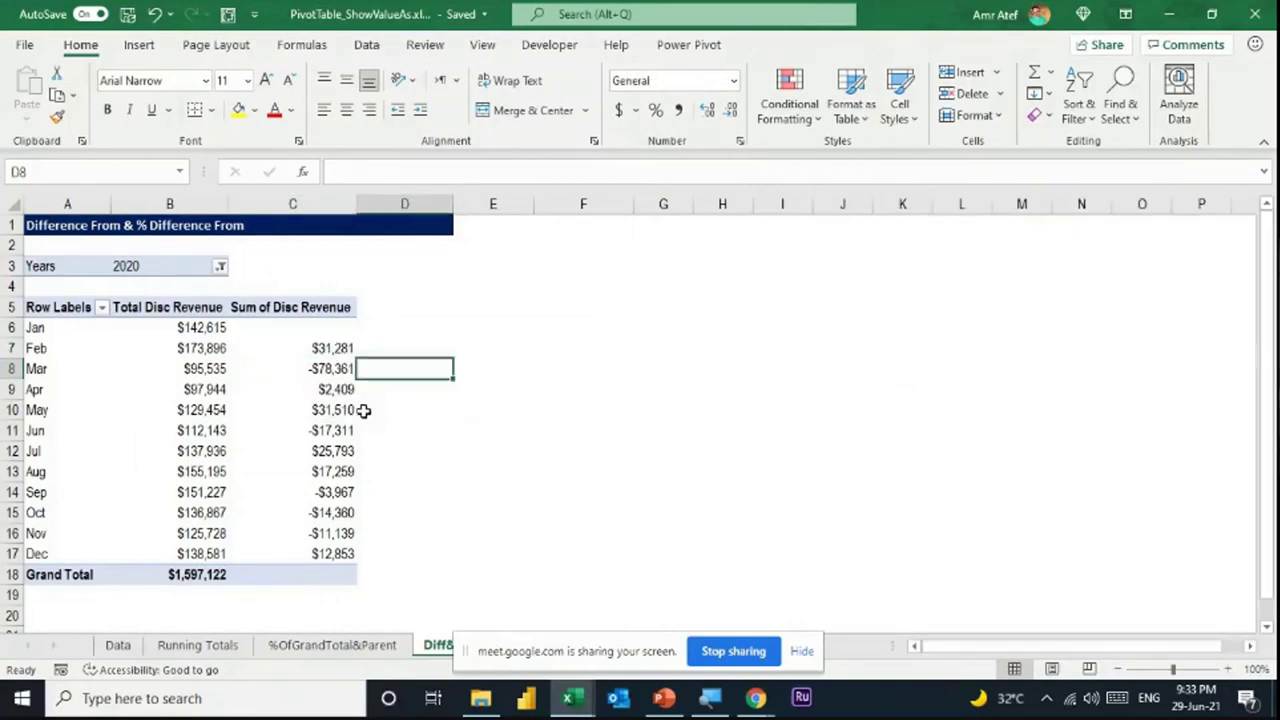
left_click(335, 368)
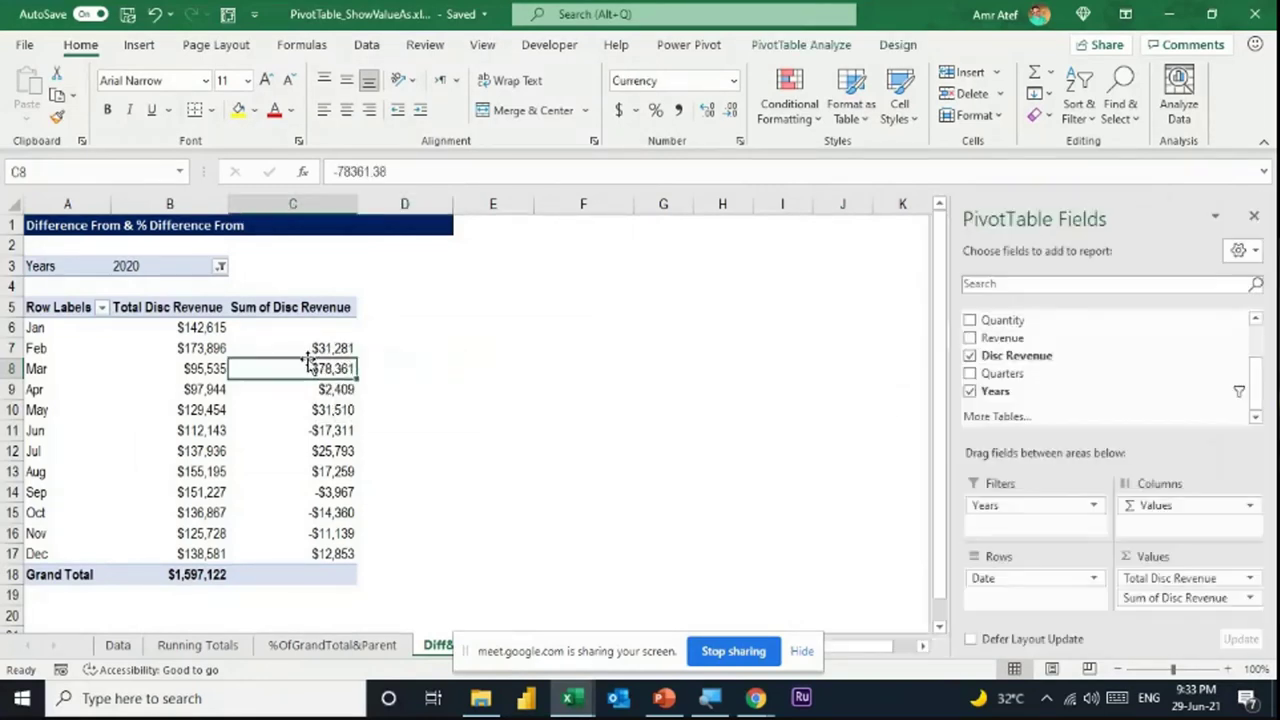
left_click_drag(1012, 360, 1212, 606)
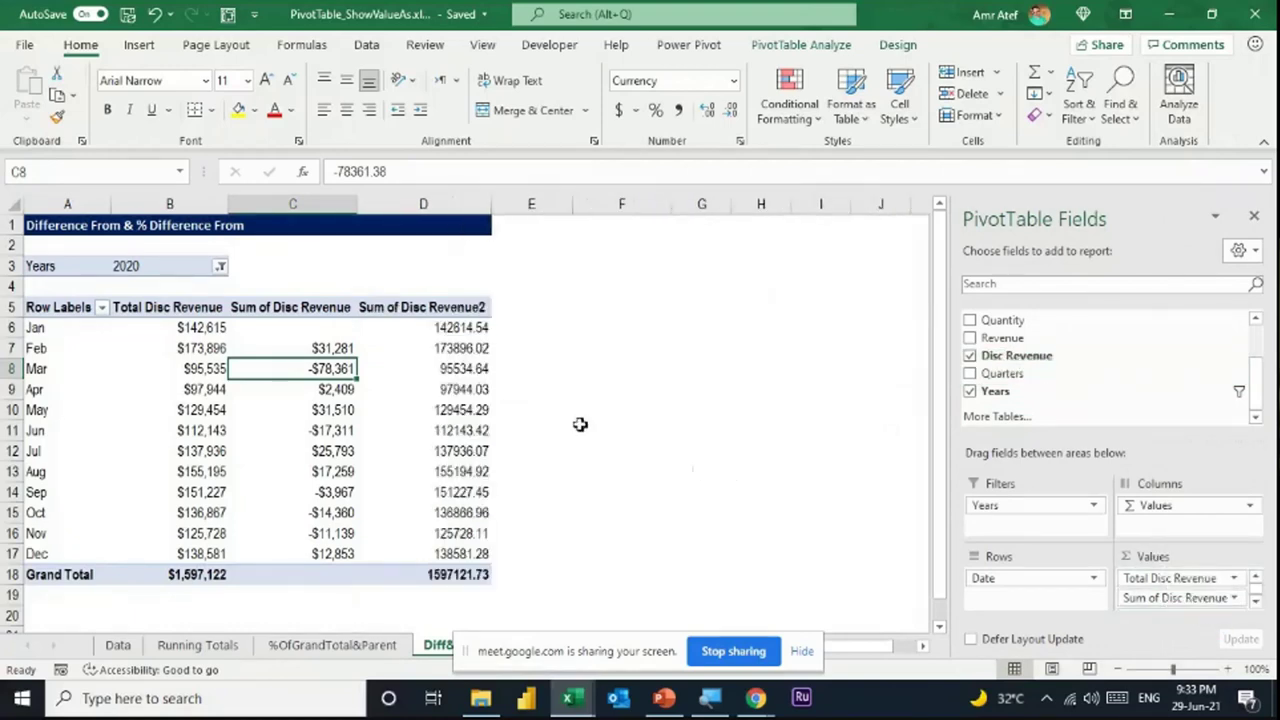
Show the Sum of Disc Revenue2 column as % Difference From, with base field Date and base item (previous)
right_click(478, 372)
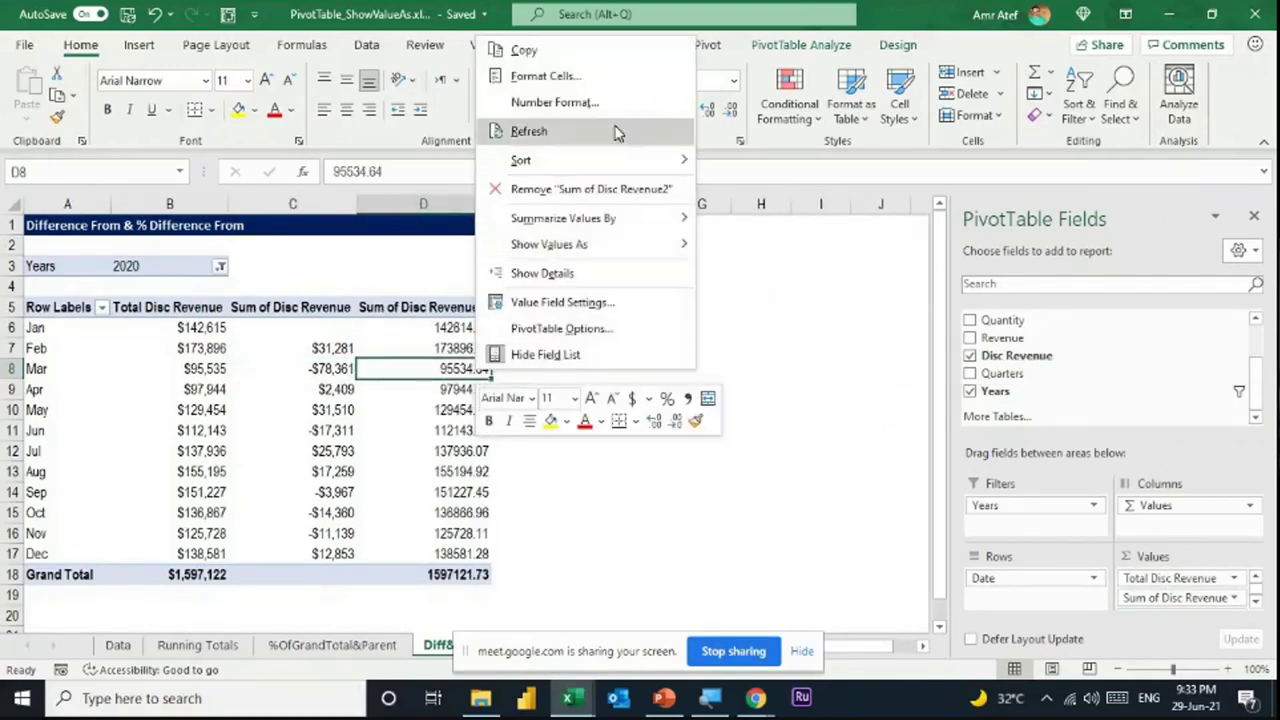
mouse_move(605, 248)
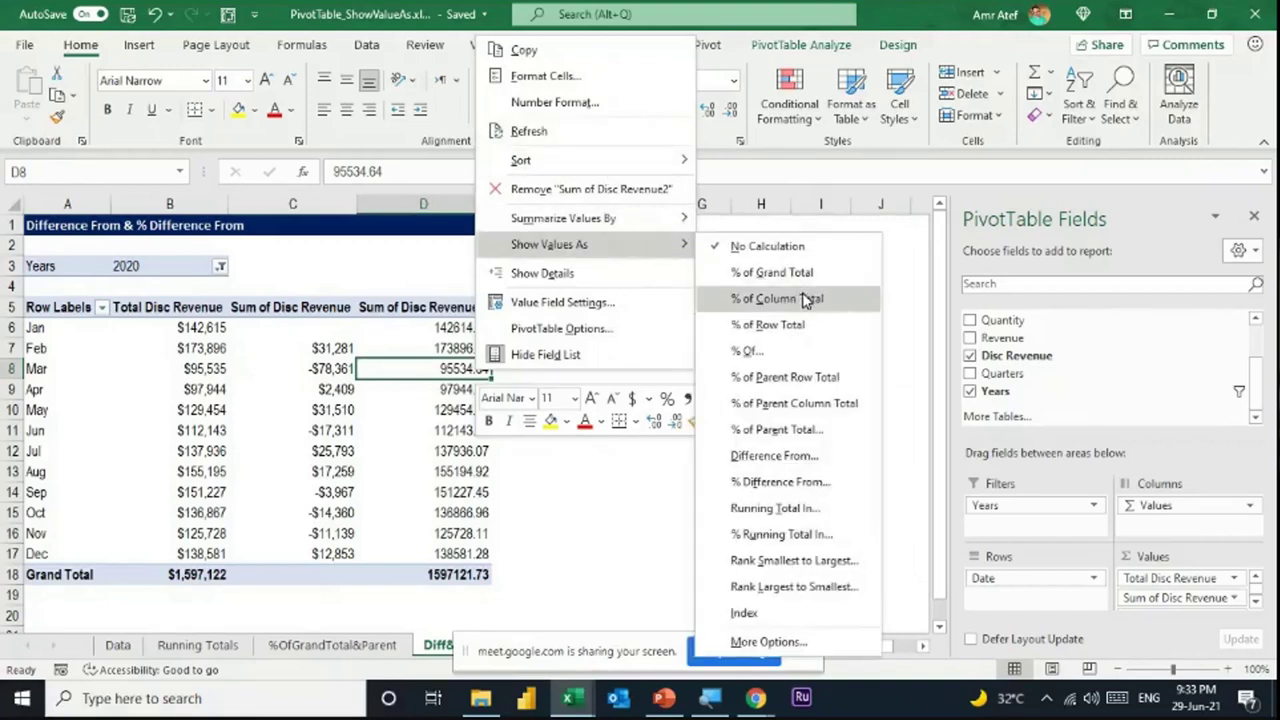
left_click(785, 483)
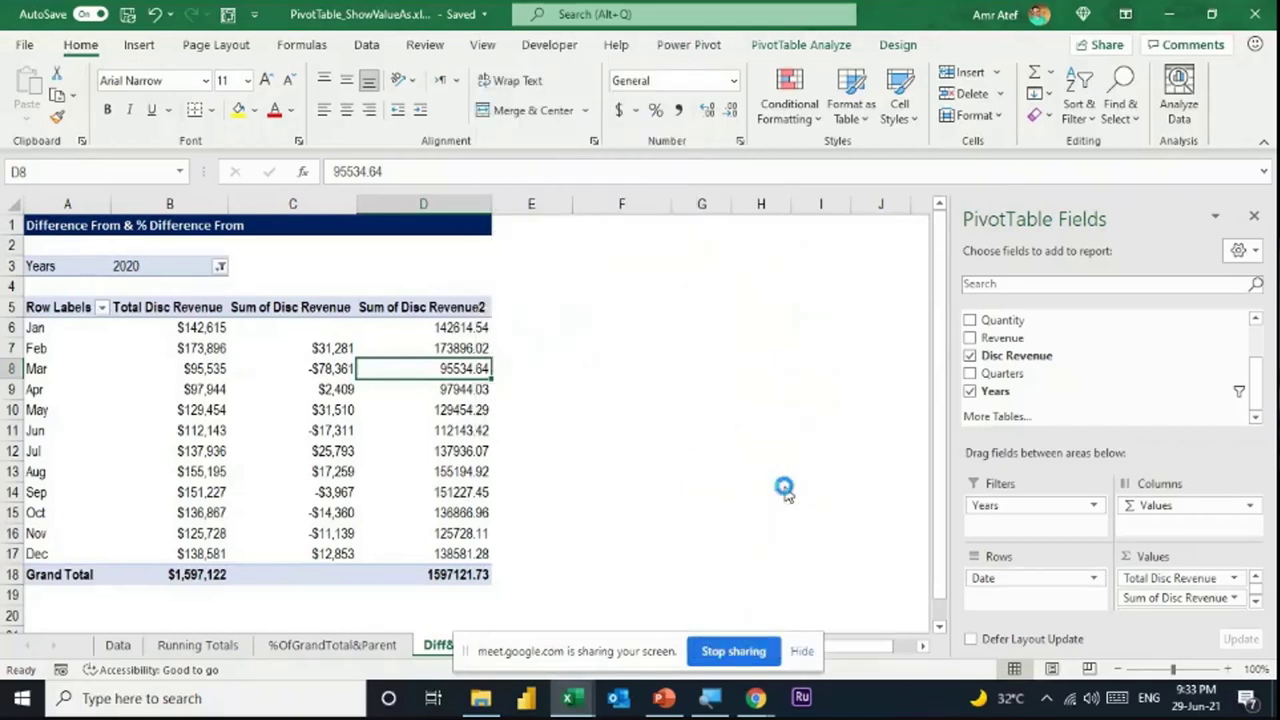
left_click(603, 388)
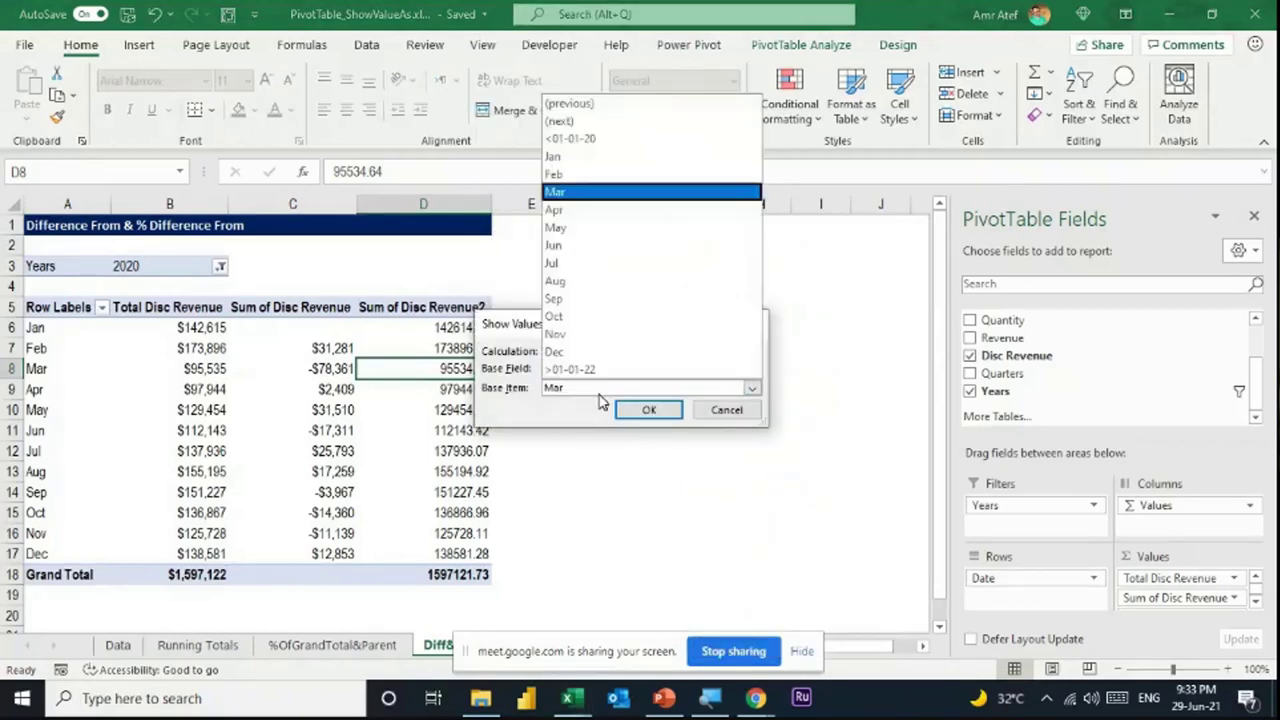
left_click(598, 108)
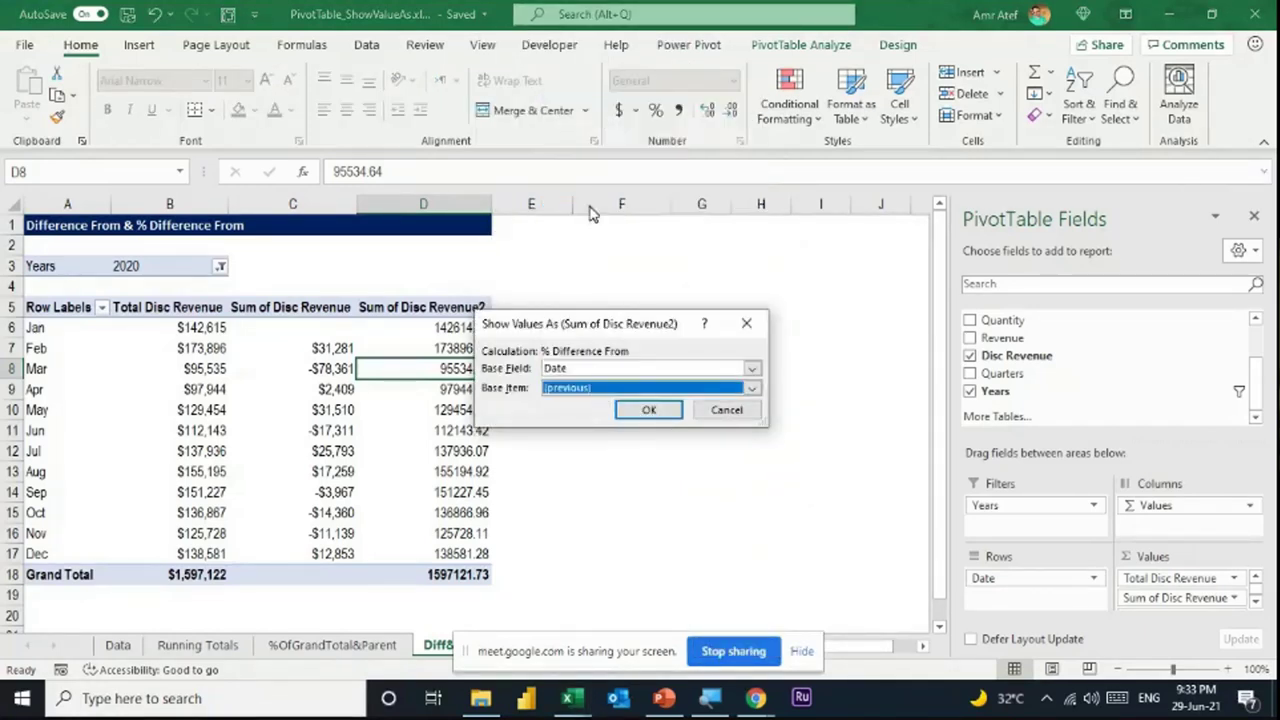
left_click(650, 412)
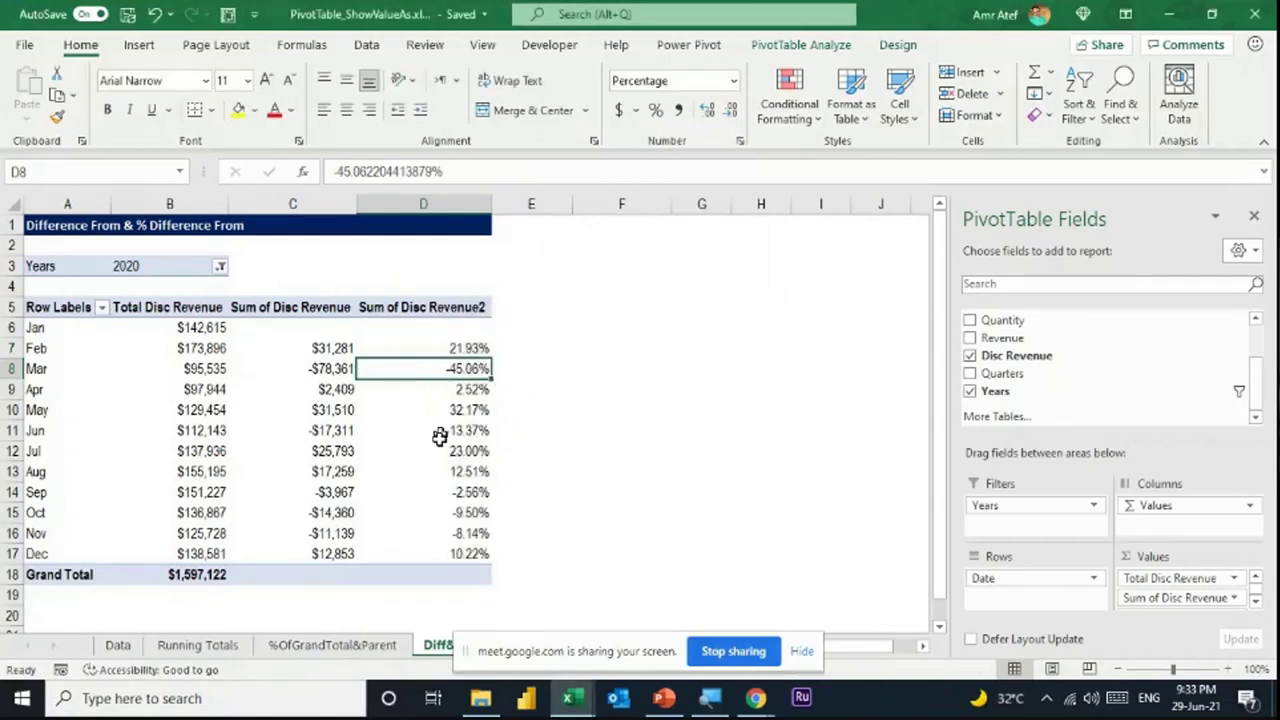
mouse_move(450, 533)
left_click(640, 648)
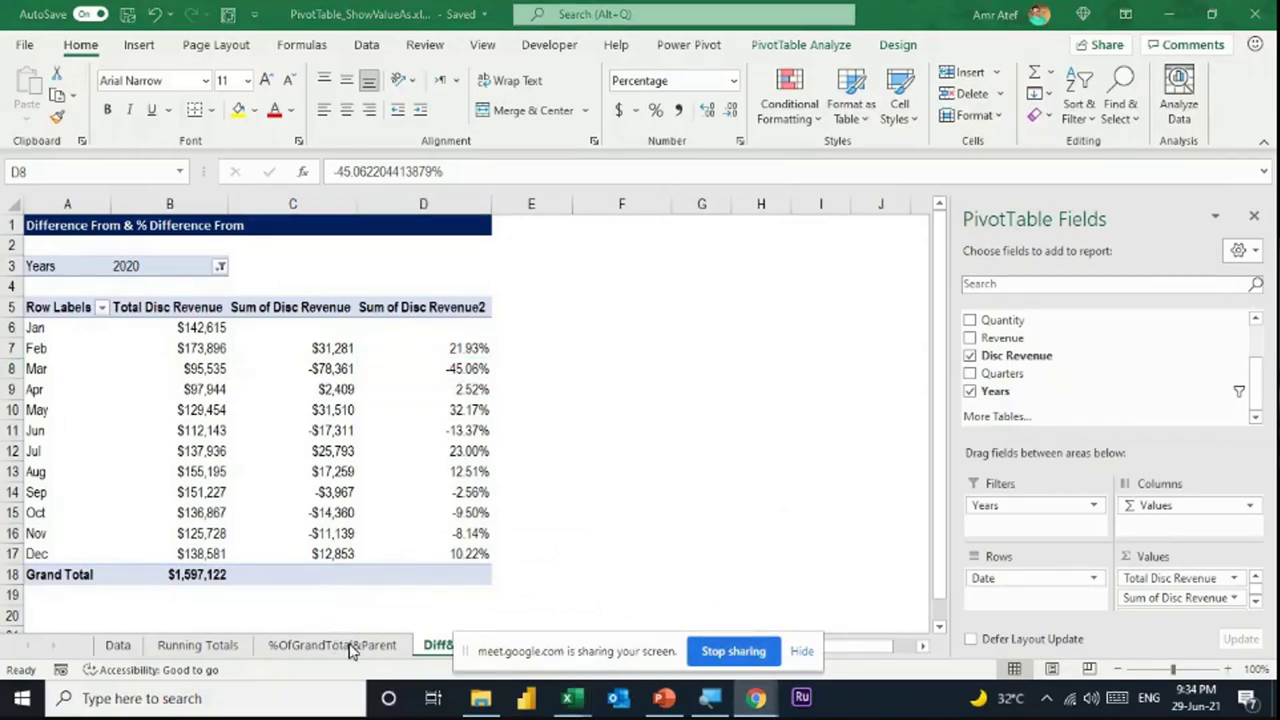
left_click(463, 370)
right_click(463, 372)
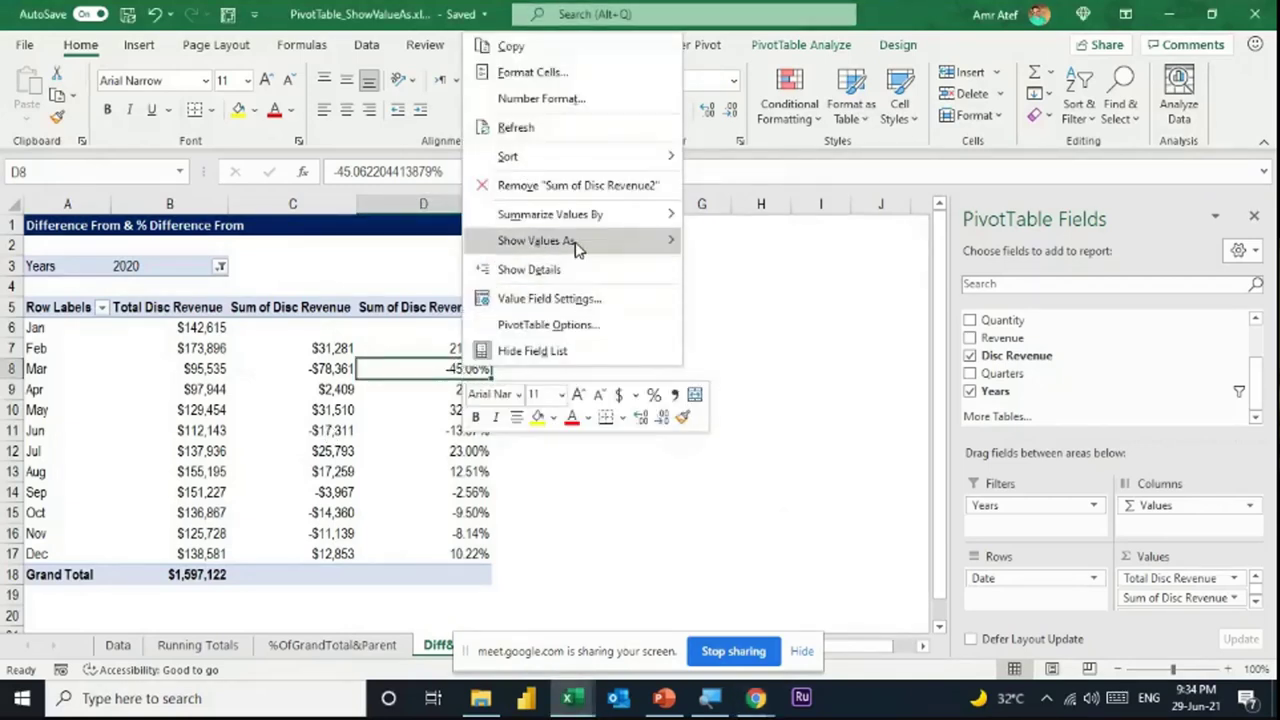
mouse_move(573, 243)
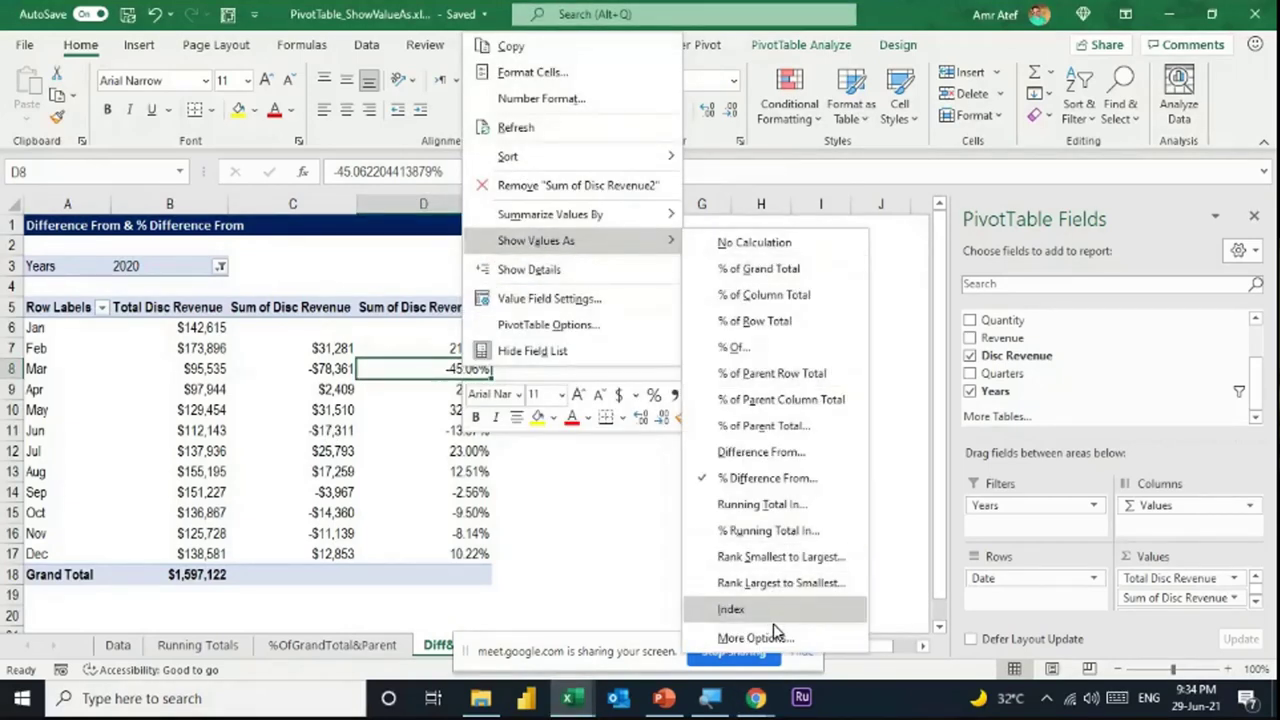
left_click(240, 618)
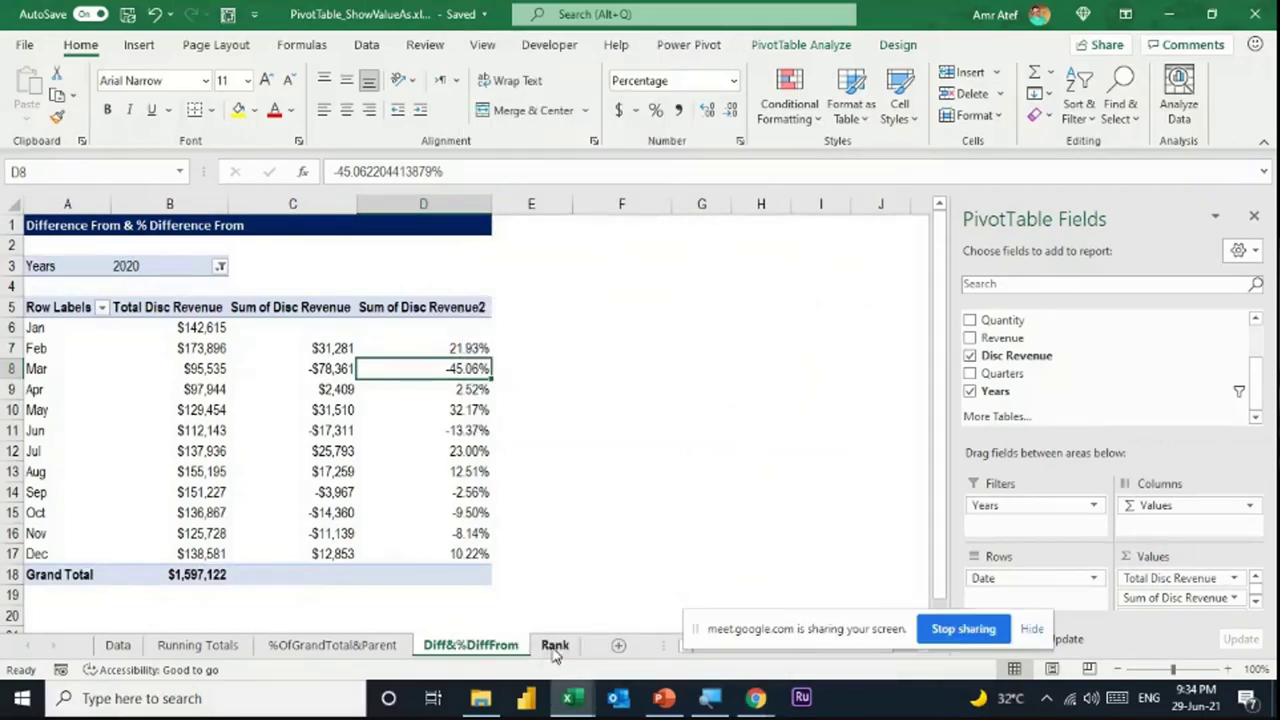
Copy the whole PivotTable, including its Years filter, from the Diff&%DiffFrom sheet to cell A3 of the Rank sheet
left_click(553, 648)
left_click(513, 648)
left_click(72, 307)
left_click_drag(100, 264, 457, 572)
key("ctrl+c")
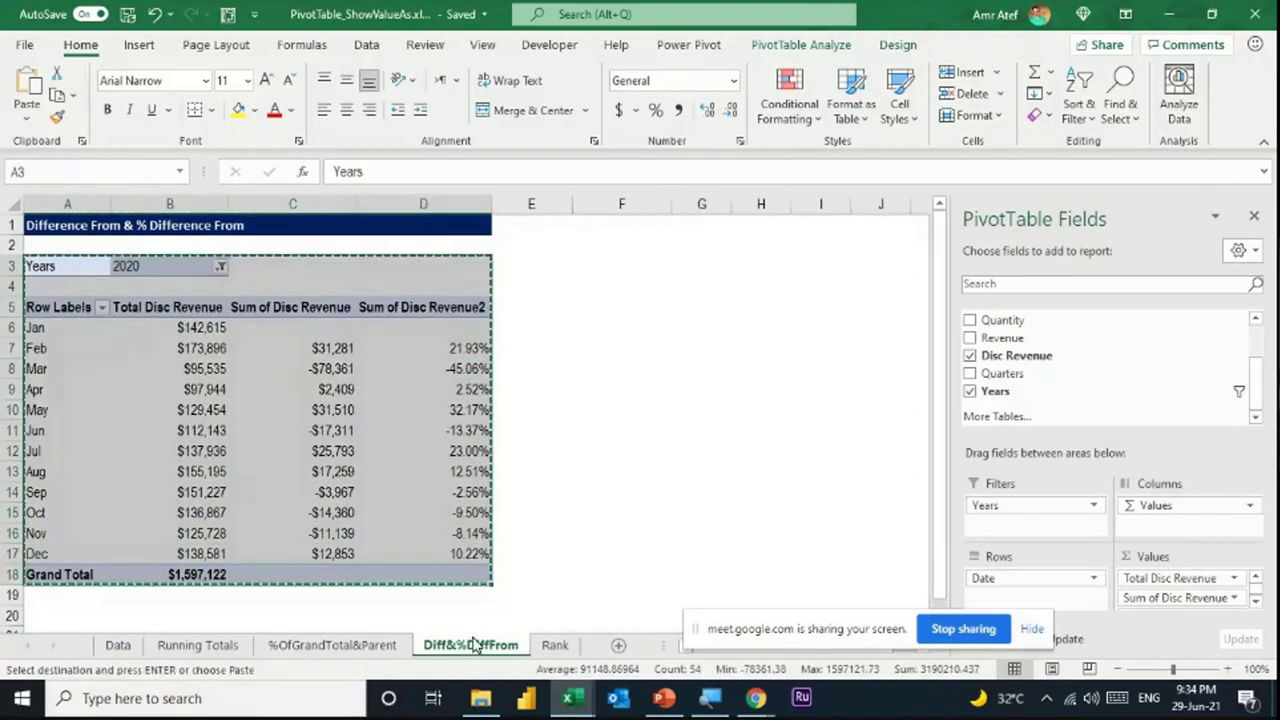
left_click(554, 646)
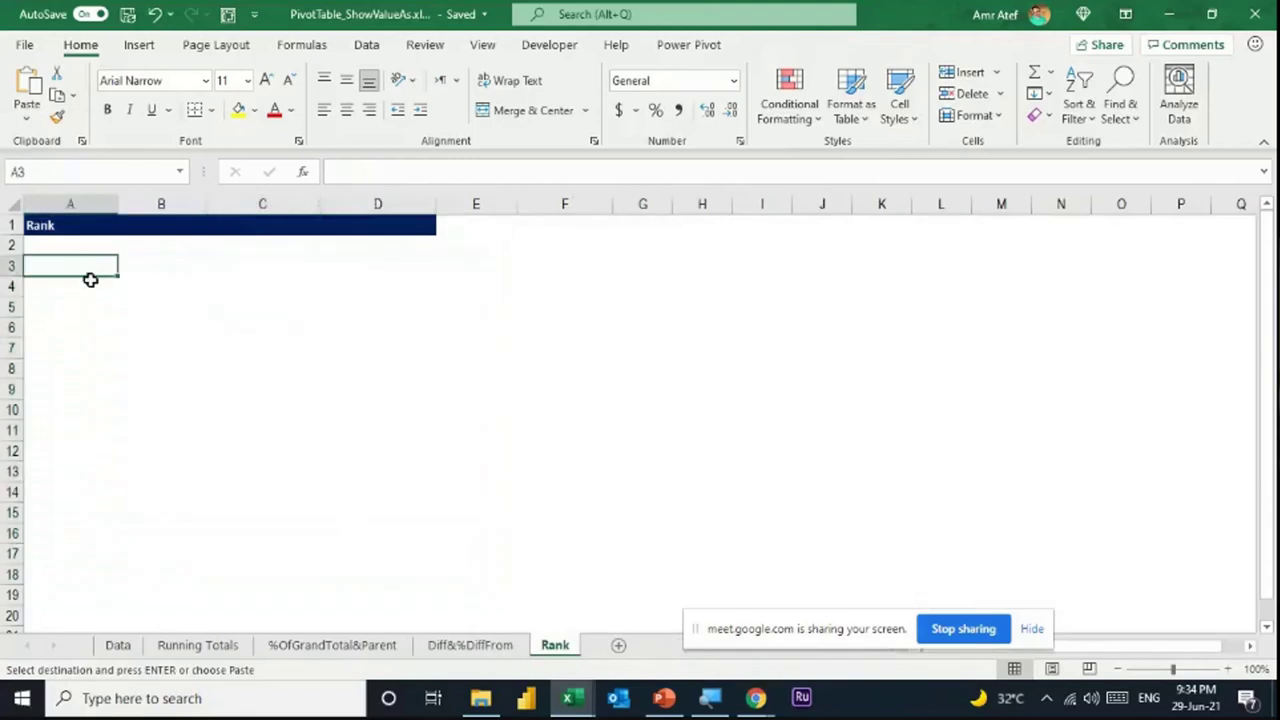
key("ctrl+v")
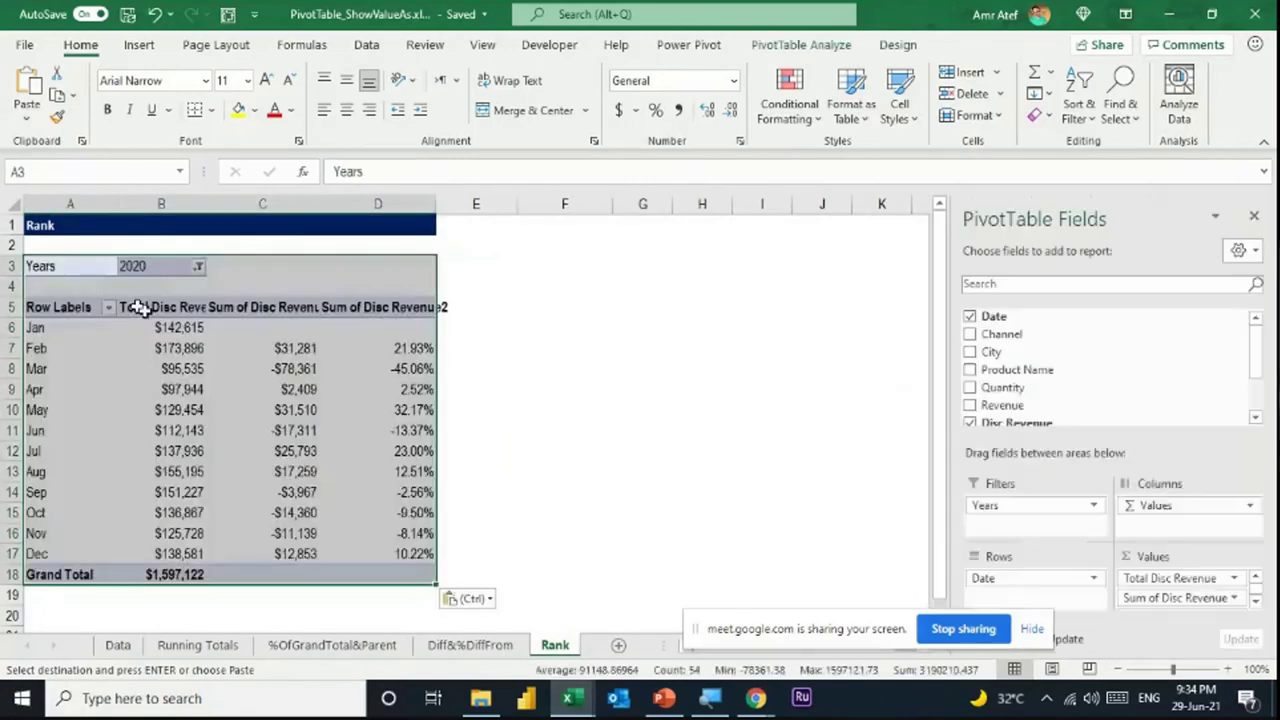
On the Rank sheet, keep only Total Disc Revenue as a value and replace Date with Product Name in the PivotTable's rows
left_click(180, 349)
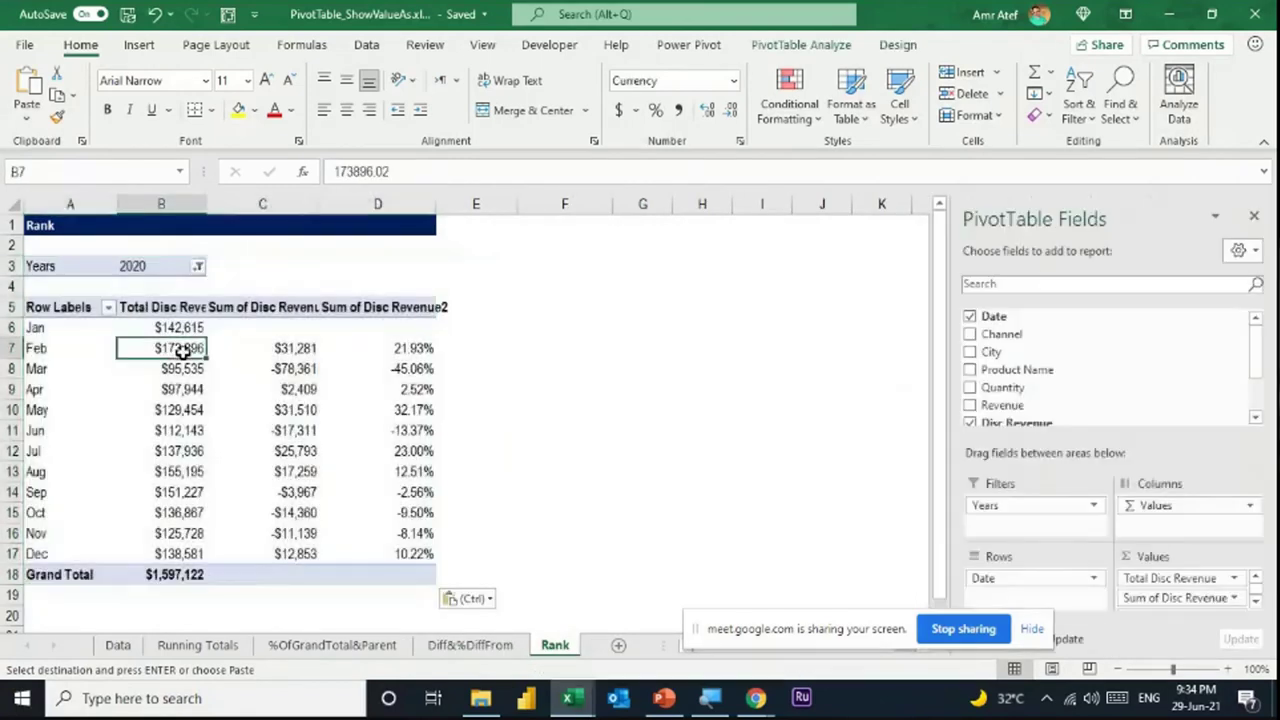
left_click(1256, 598)
left_click_drag(1180, 598, 871, 506)
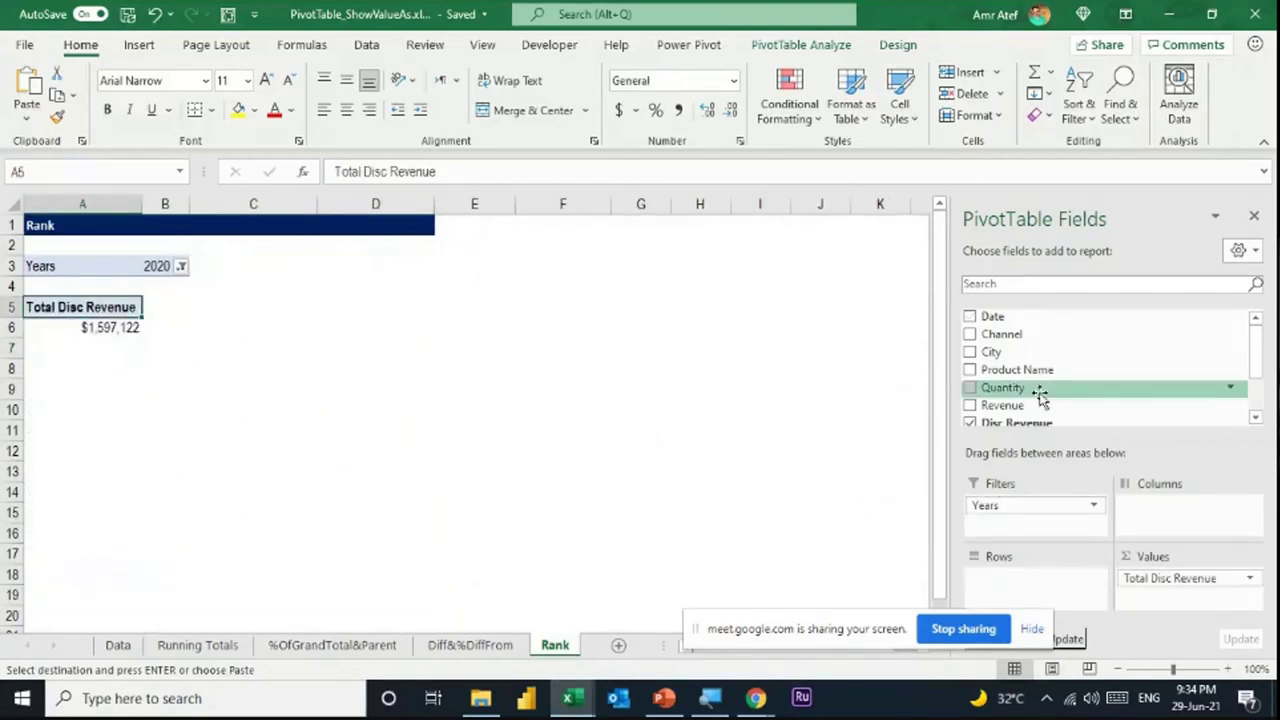
left_click_drag(1049, 372, 1043, 597)
Examine the Total Disc Revenue values by product down to the grand total row
left_click(93, 335)
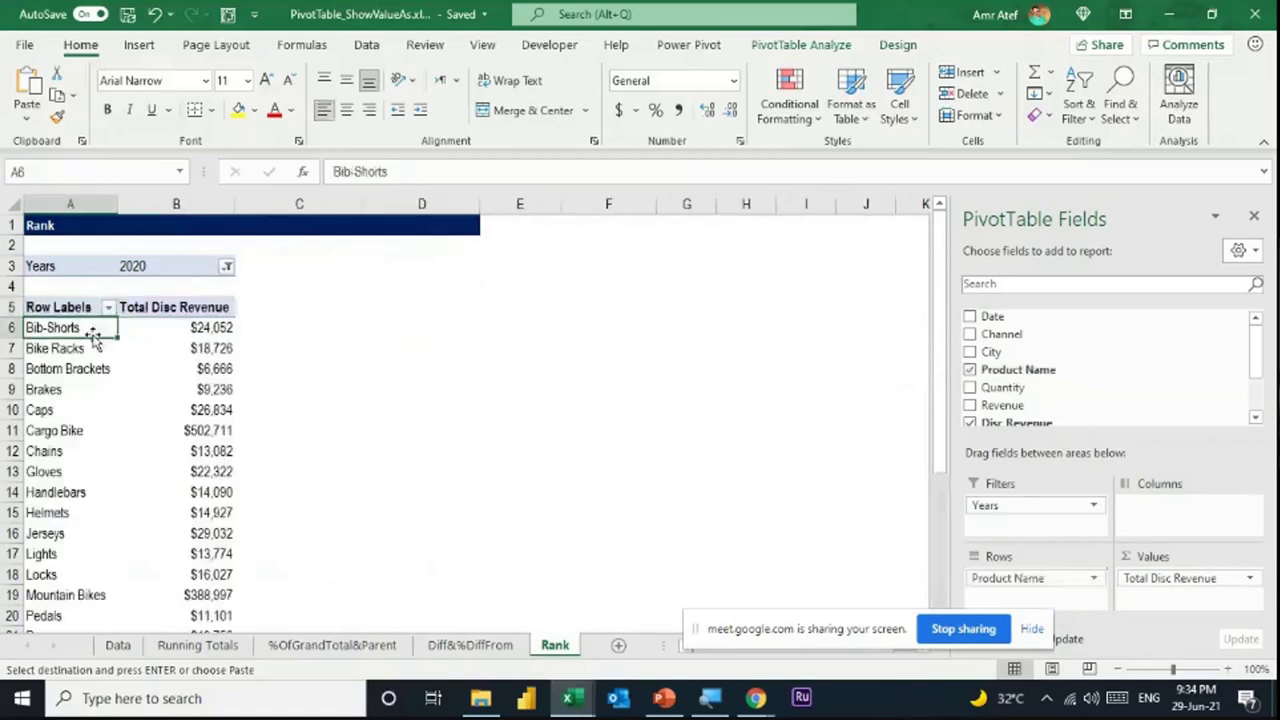
scroll(93, 335, "down", 3)
key("Right")
key("ctrl+Down")
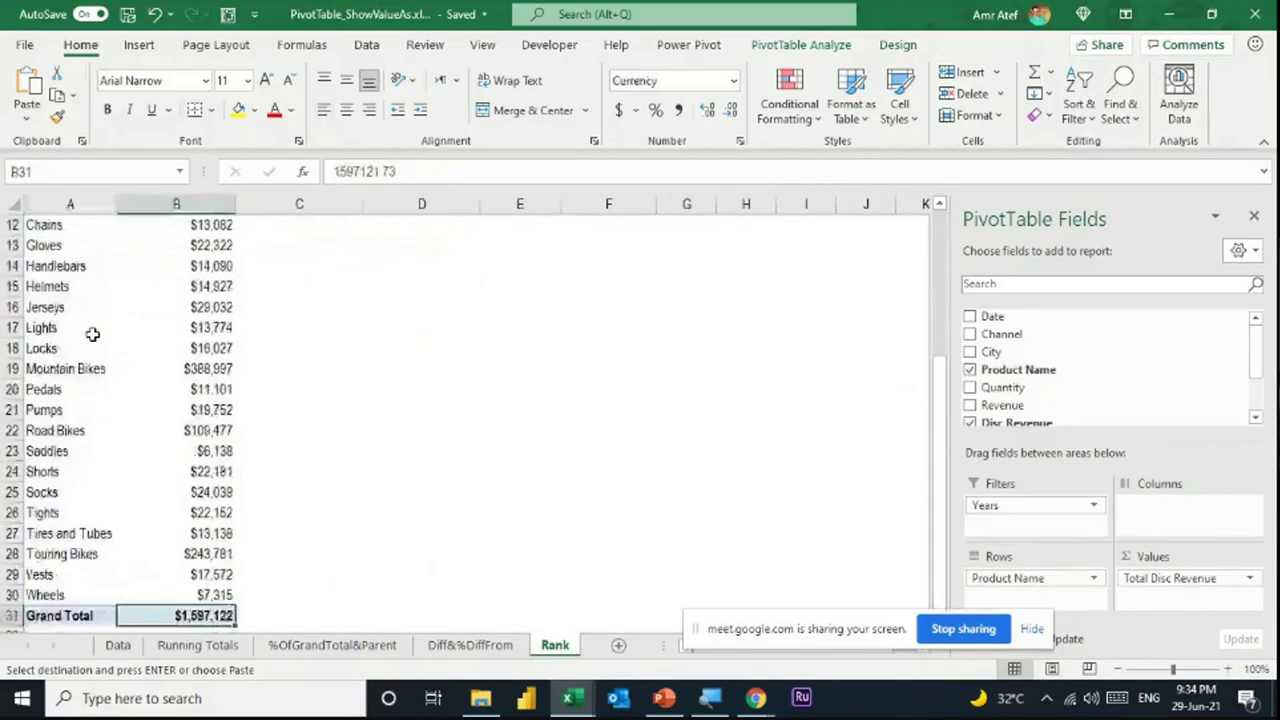
key("ctrl+Up")
key("Up")
key("Down")
key("Down")
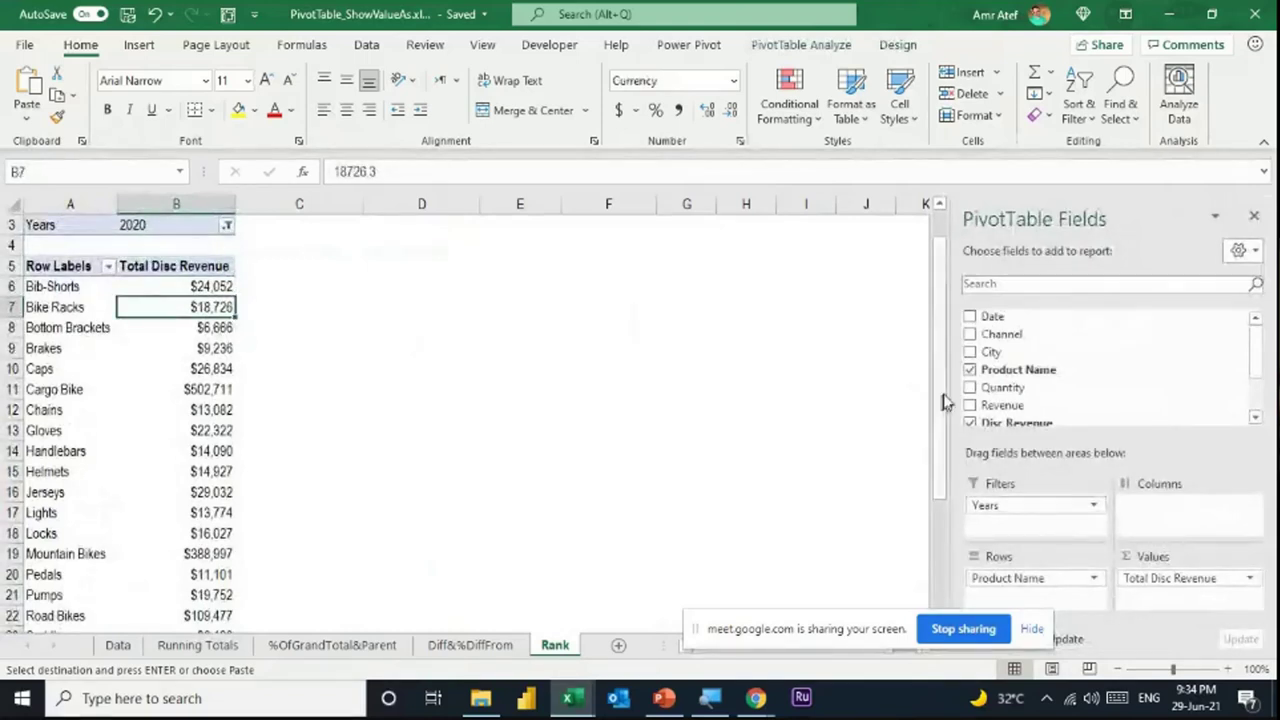
Add Quantity to the values twice and show the second Quantity column as Rank Largest to Smallest with base field Product Name
left_click(1092, 392)
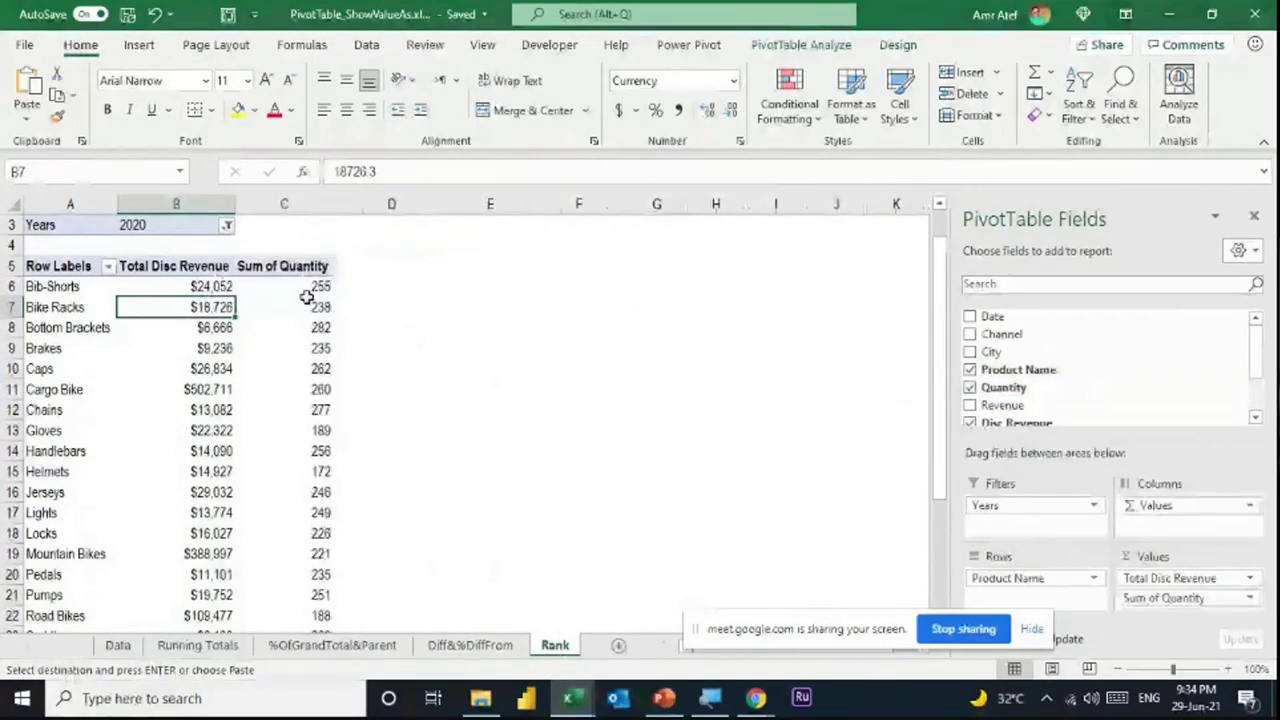
left_click(307, 295)
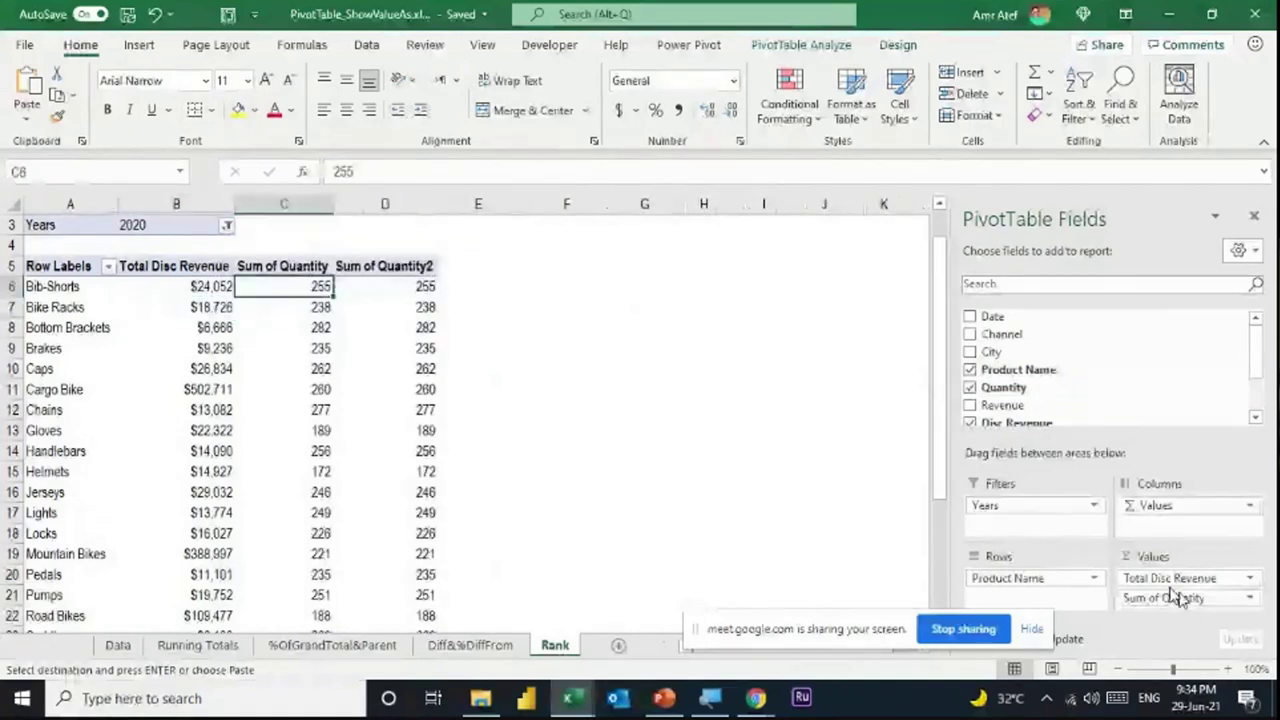
right_click(424, 287)
mouse_move(528, 510)
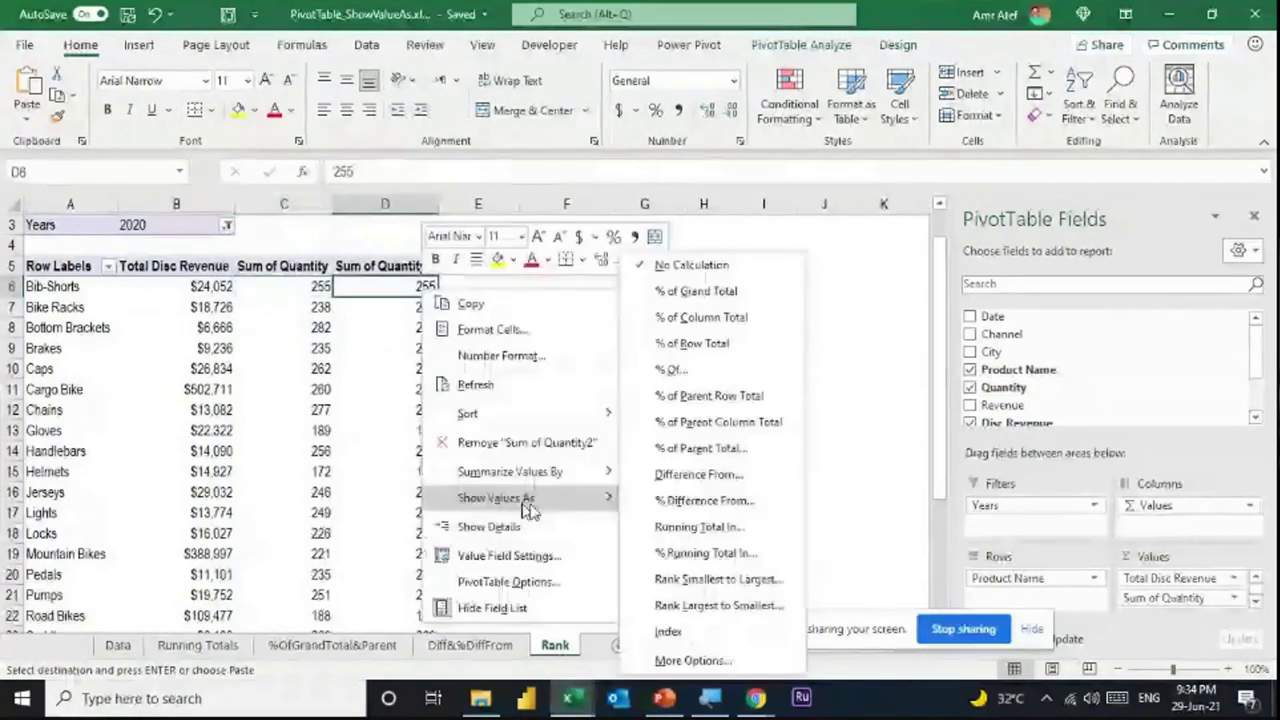
left_click(719, 606)
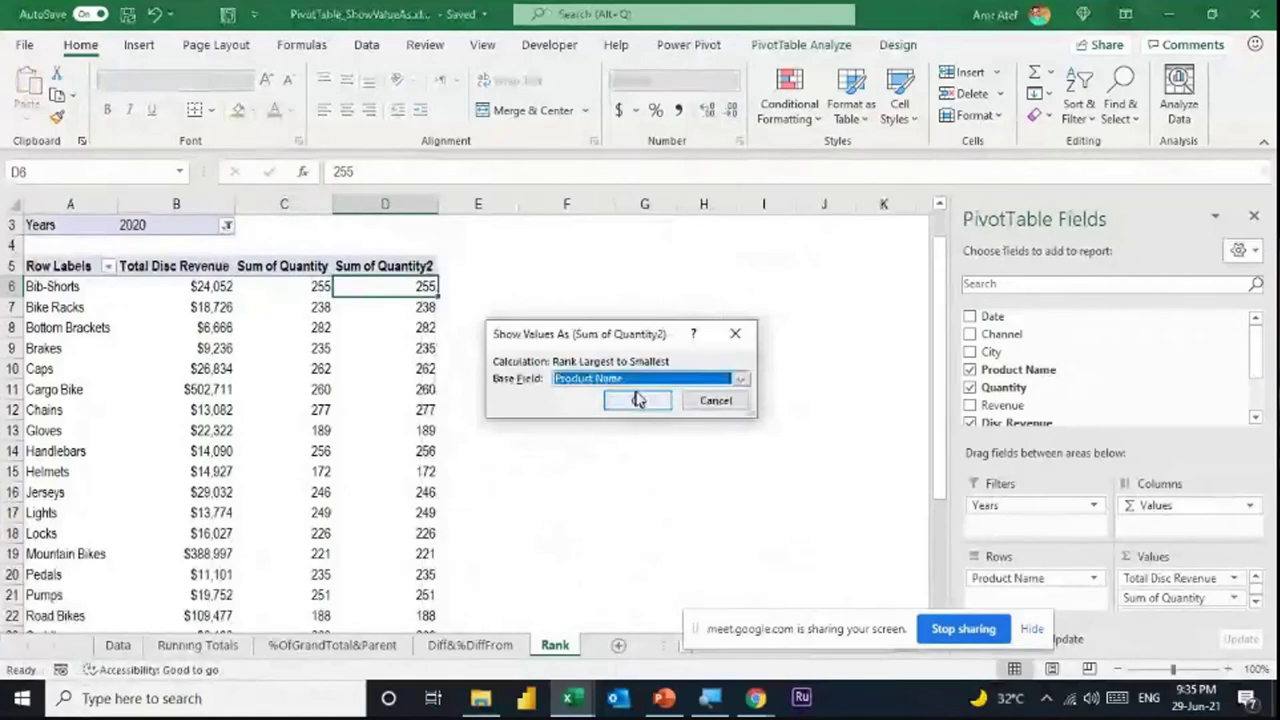
left_click(650, 379)
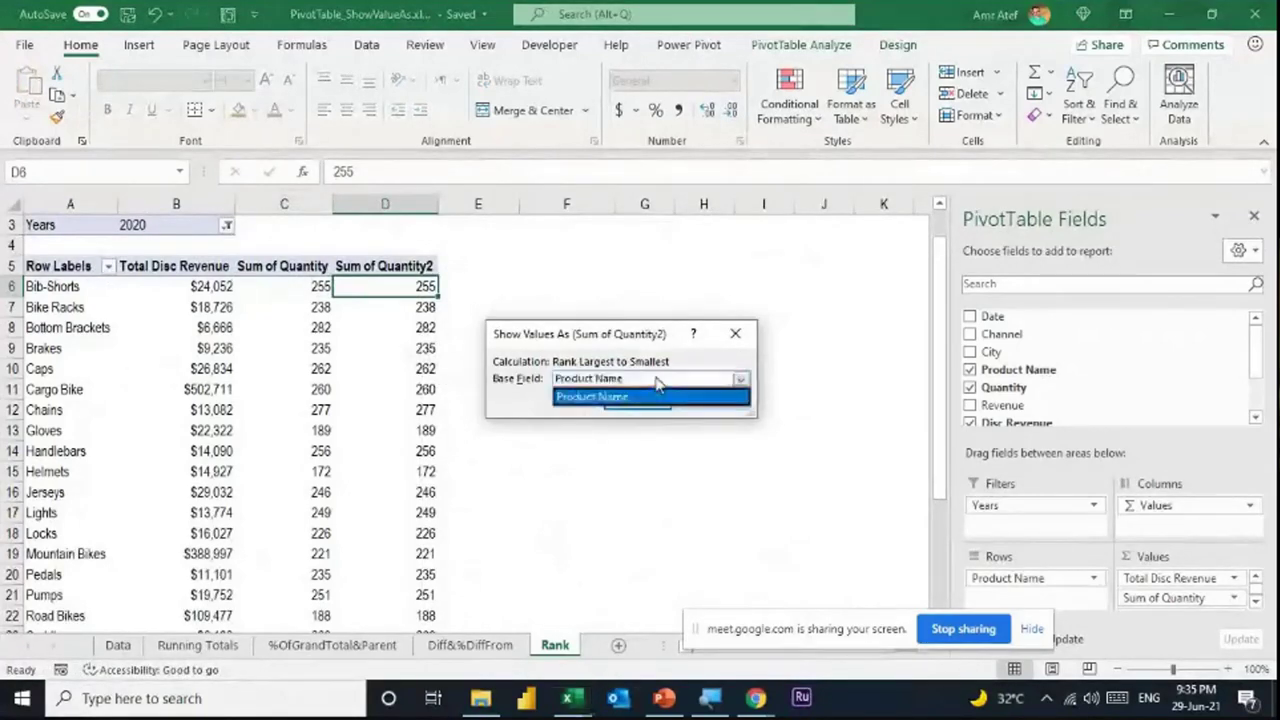
left_click(650, 394)
left_click(640, 400)
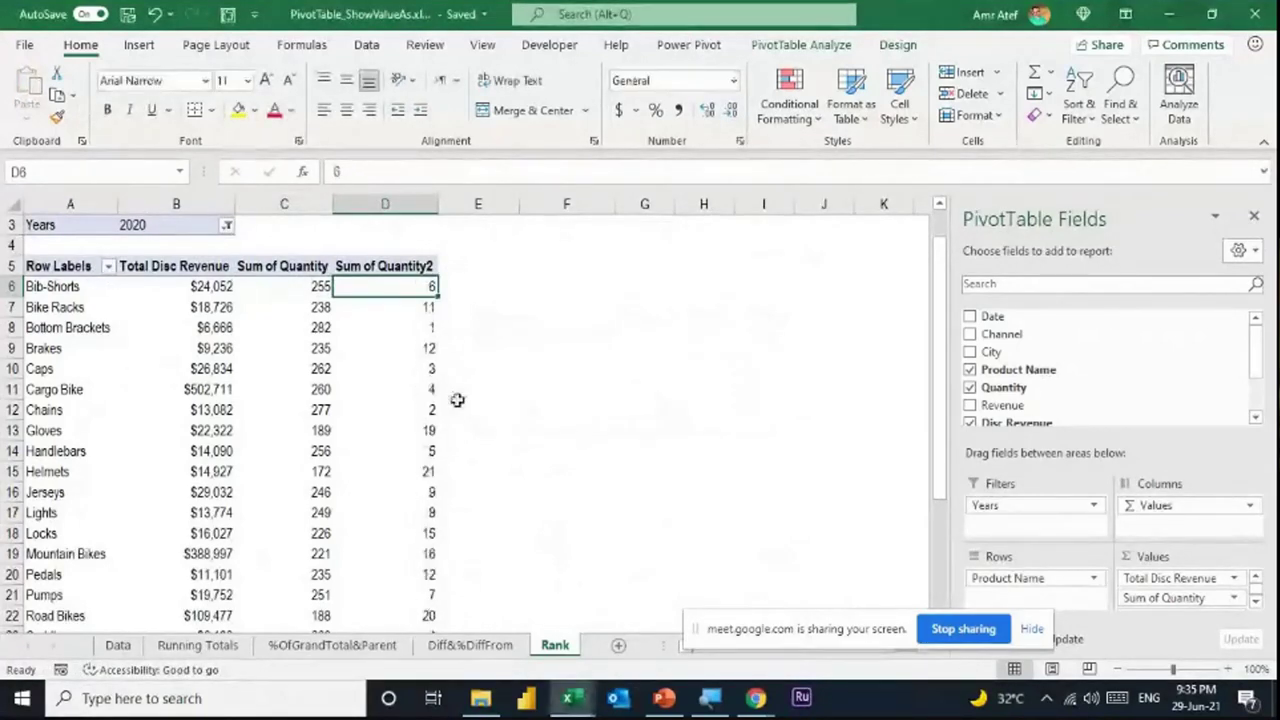
Compare the product ranks in Sum of Quantity2 with the Sum of Quantity values through the whole PivotTable
left_click(414, 328)
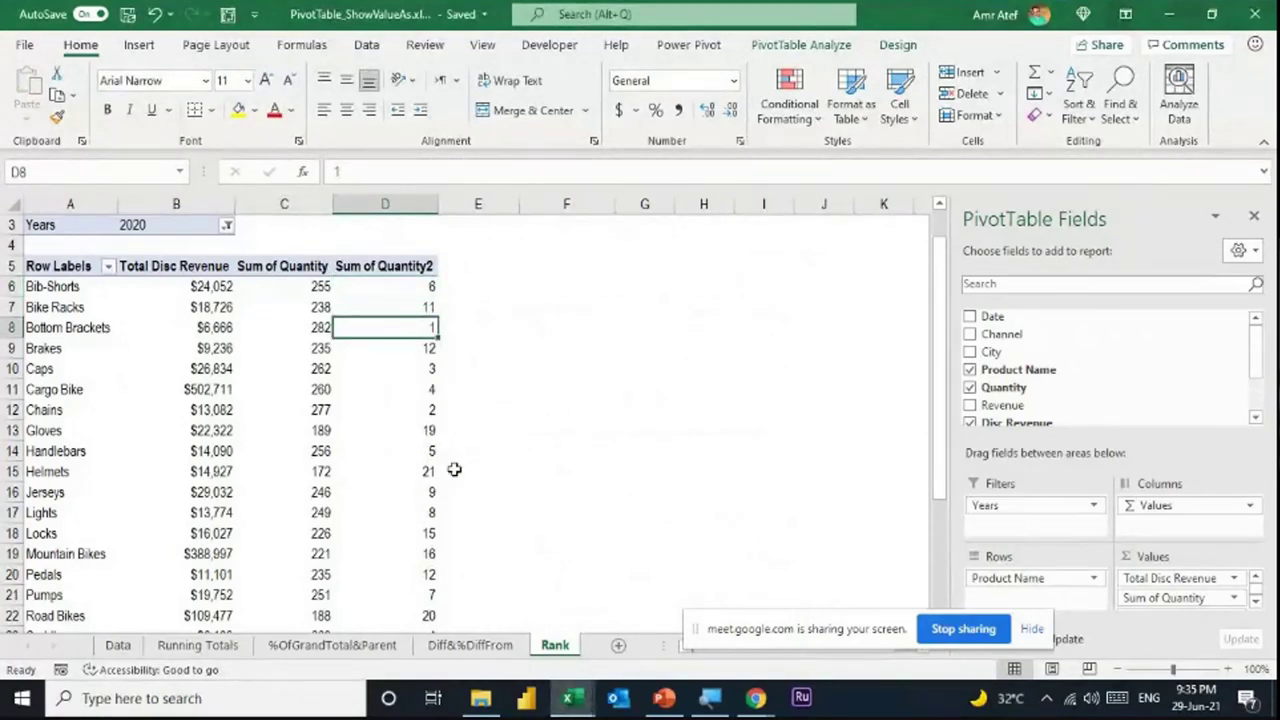
left_click(322, 327)
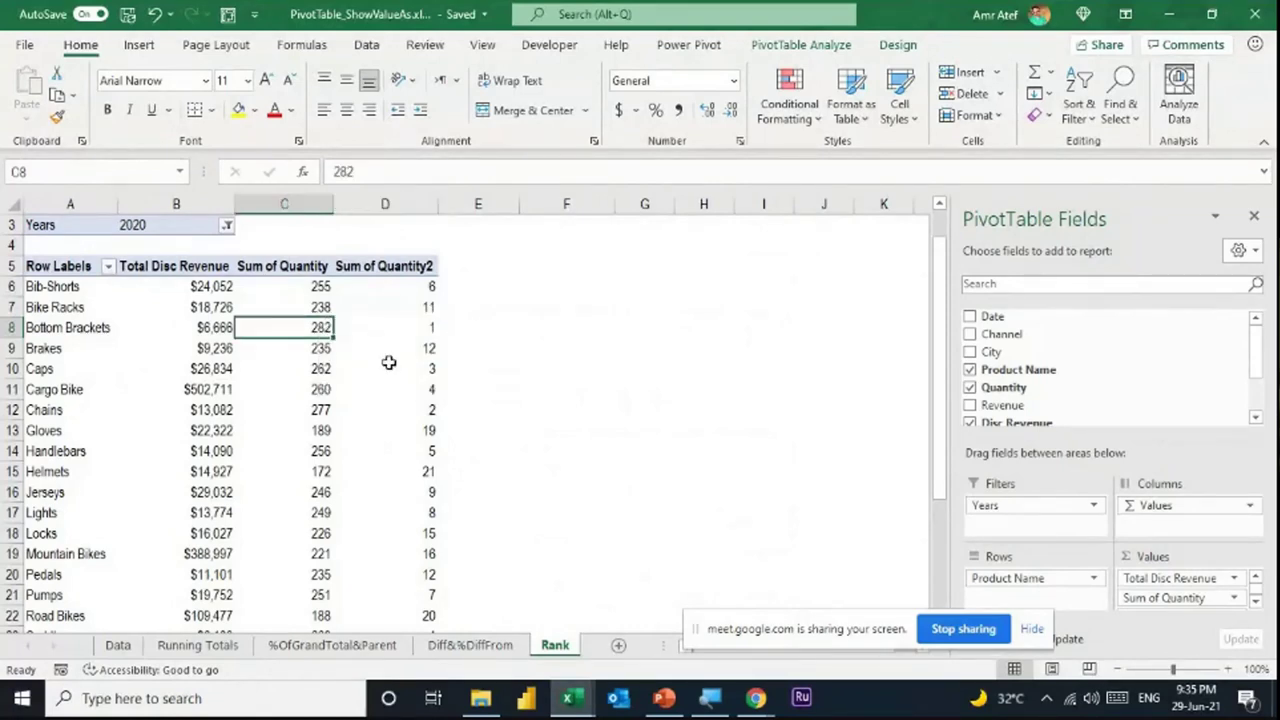
mouse_move(389, 362)
scroll(389, 362, "down", 1)
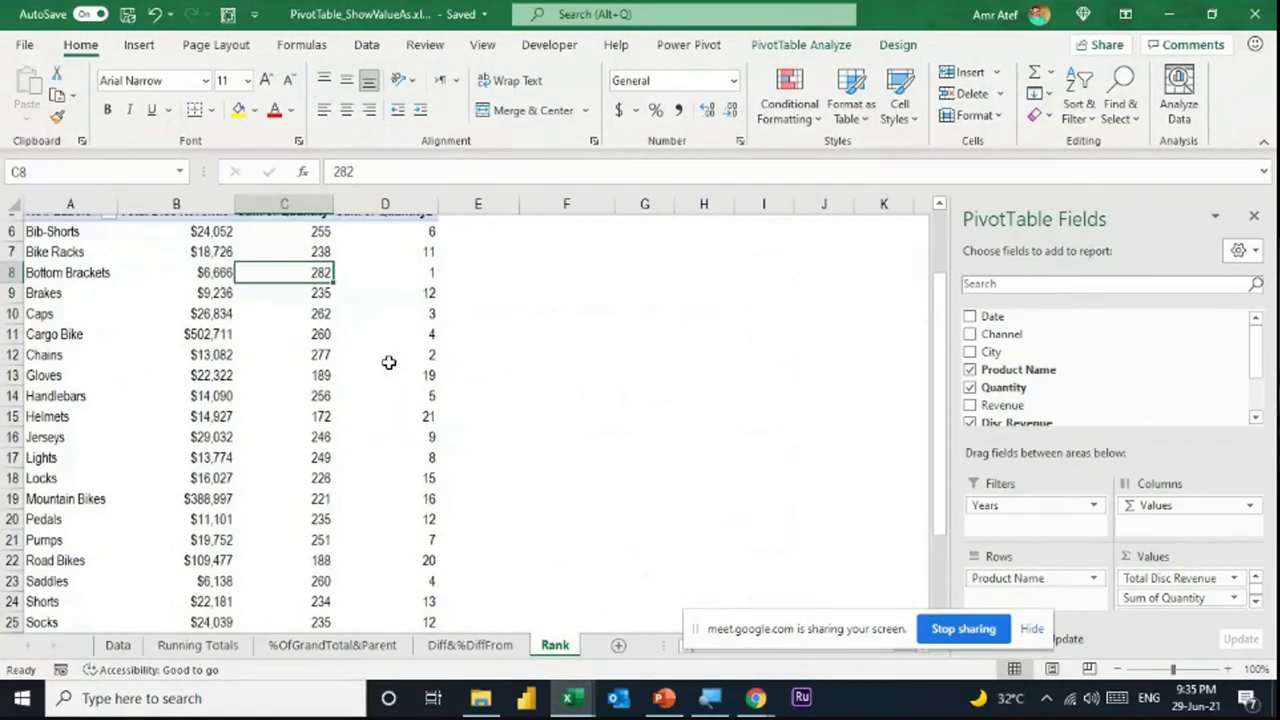
scroll(389, 362, "down", 2)
scroll(393, 368, "up", 4)
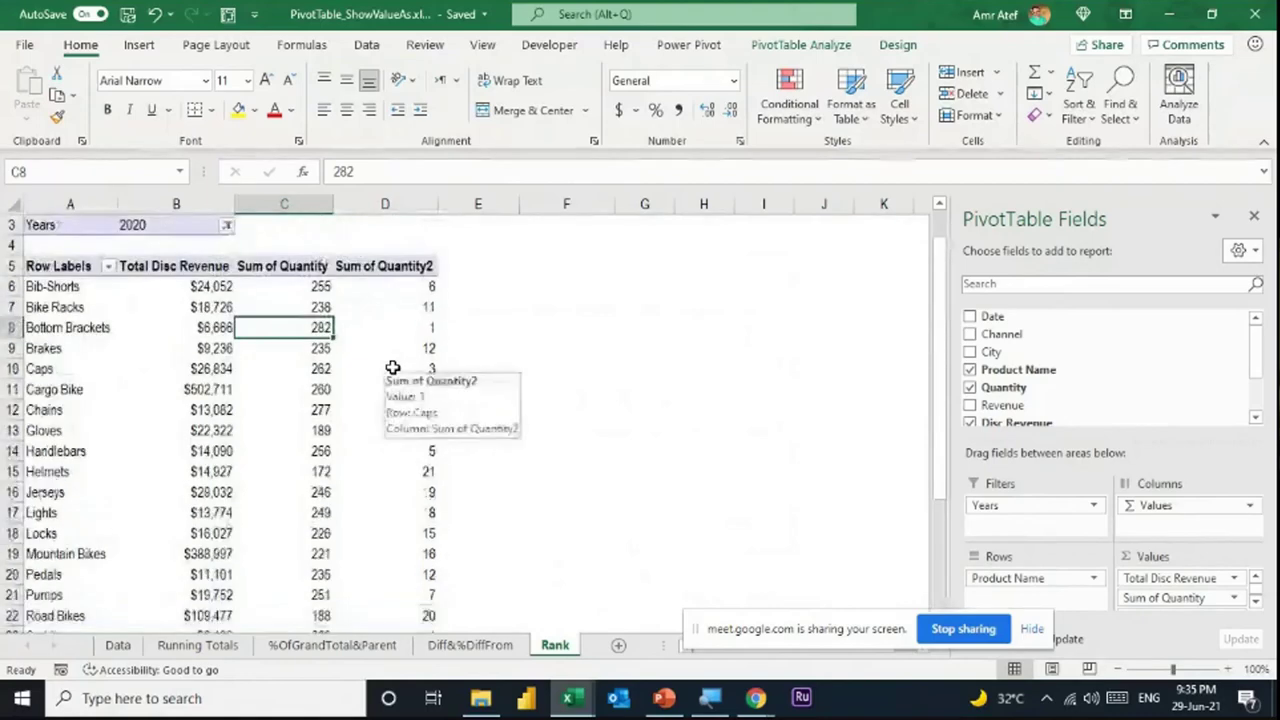
scroll(474, 506, "down", 4)
scroll(473, 506, "down", 1)
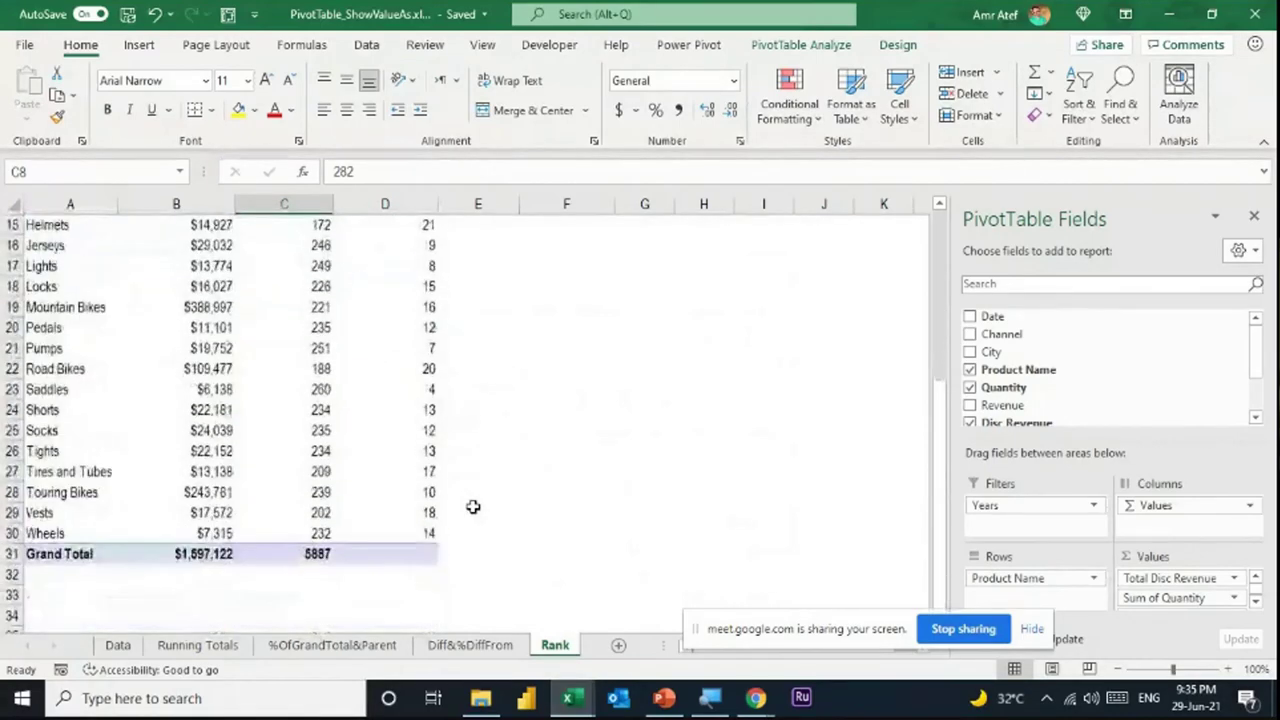
scroll(473, 506, "up", 3)
scroll(473, 506, "up", 2)
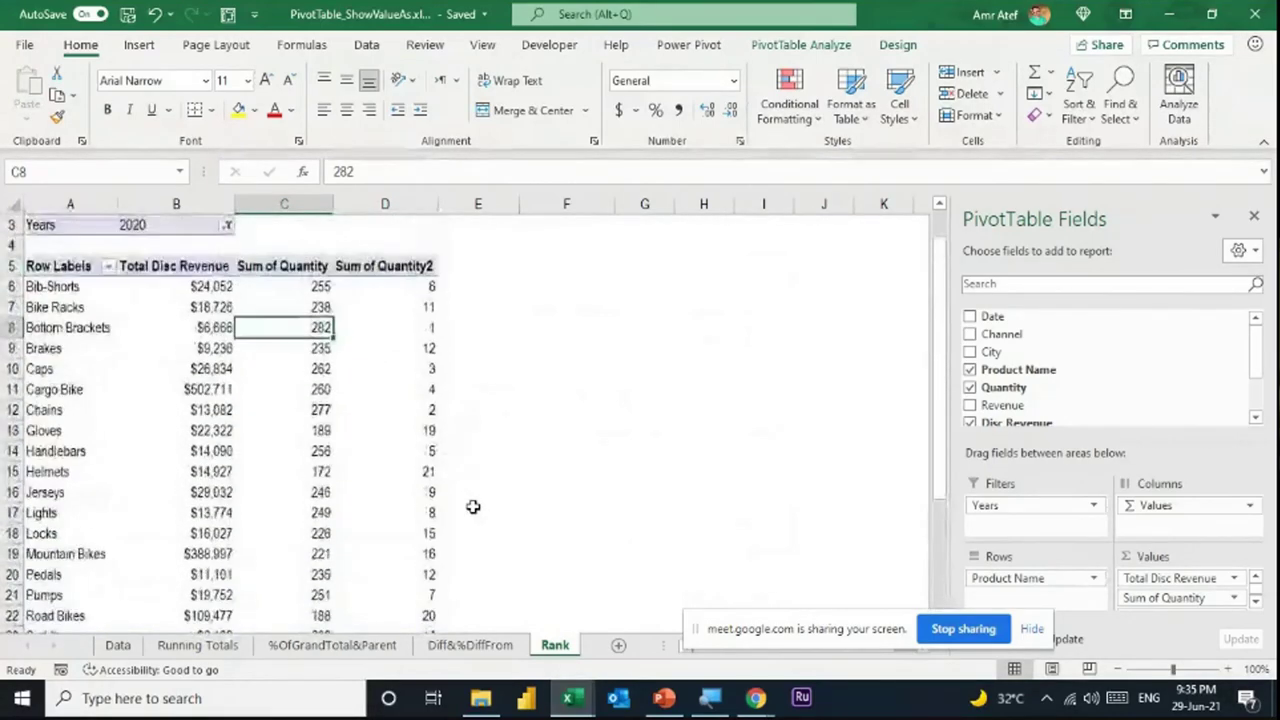
scroll(473, 506, "down", 2)
scroll(473, 506, "down", 2)
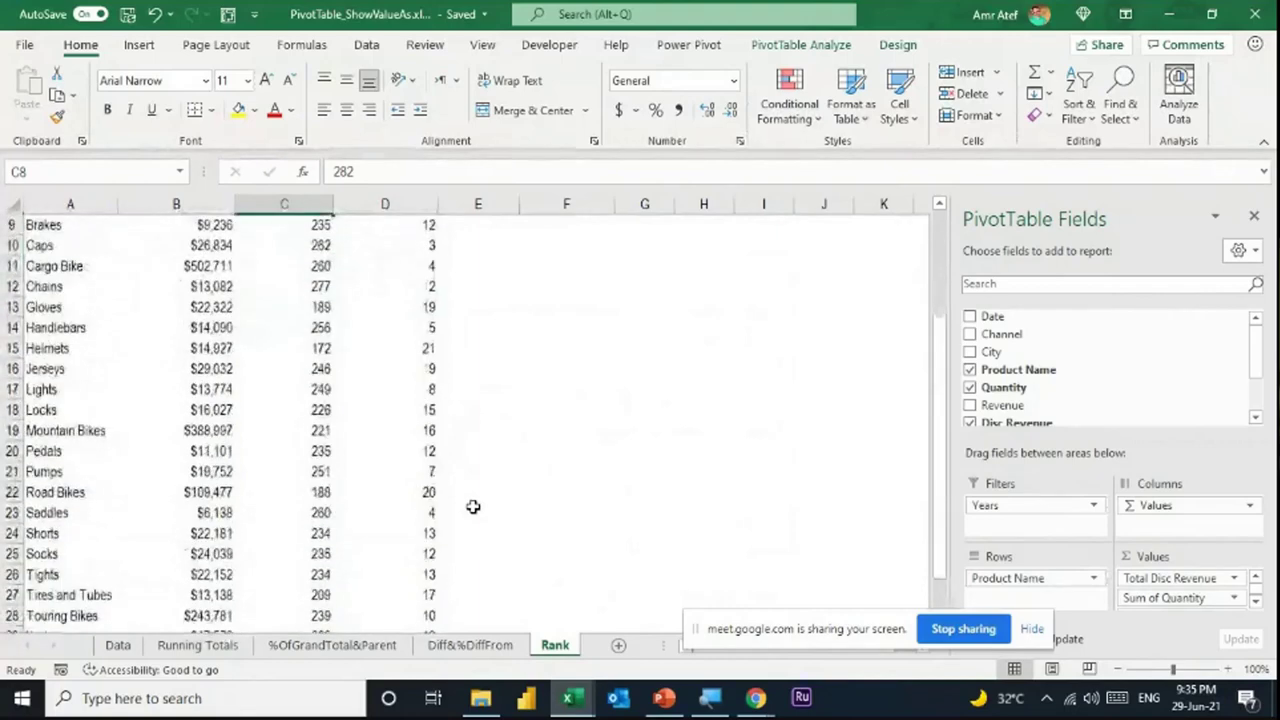
Sort the PivotTable by Sum of Quantity2 from smallest to largest and check the last product's rank
scroll(473, 506, "up", 1)
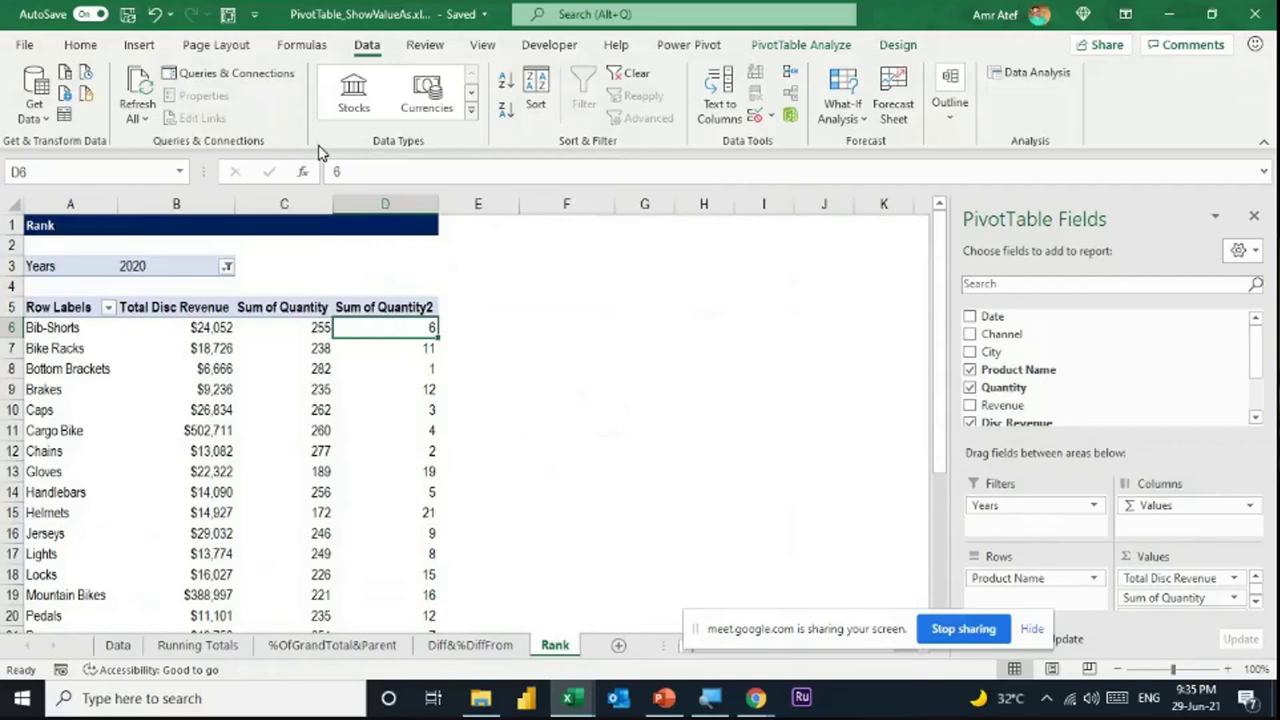
left_click(506, 82)
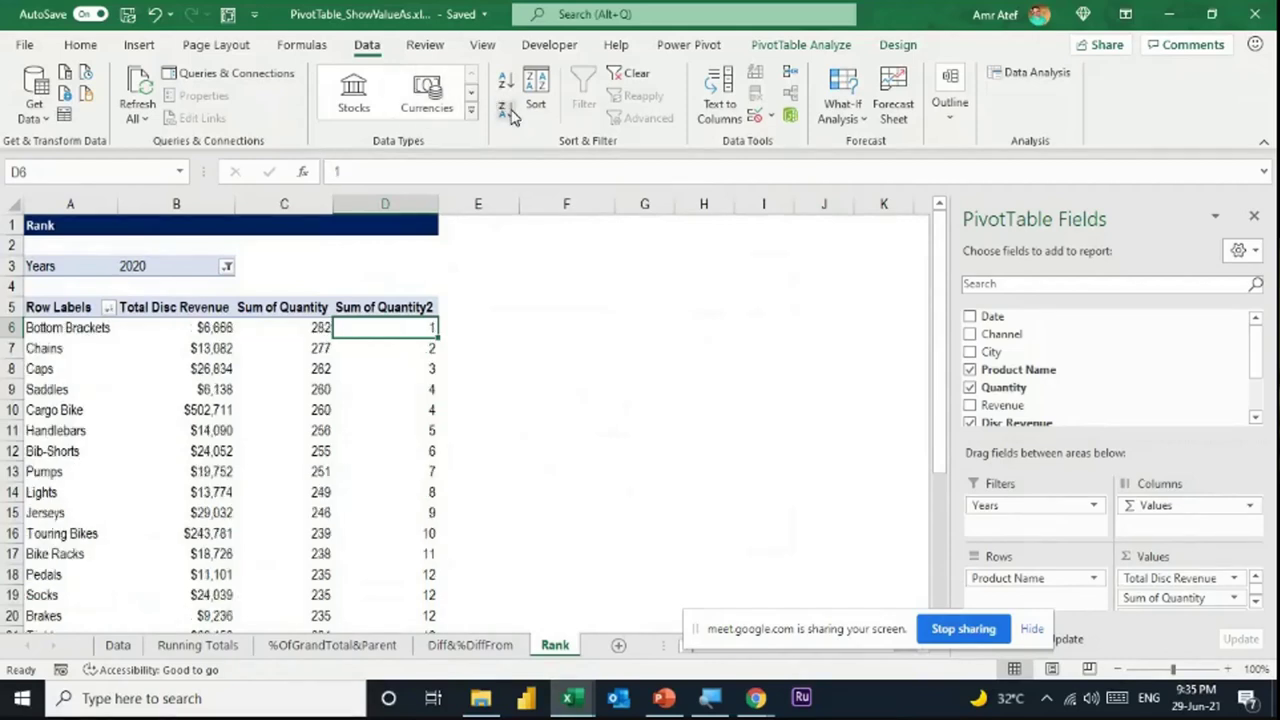
scroll(455, 394, "down", 5)
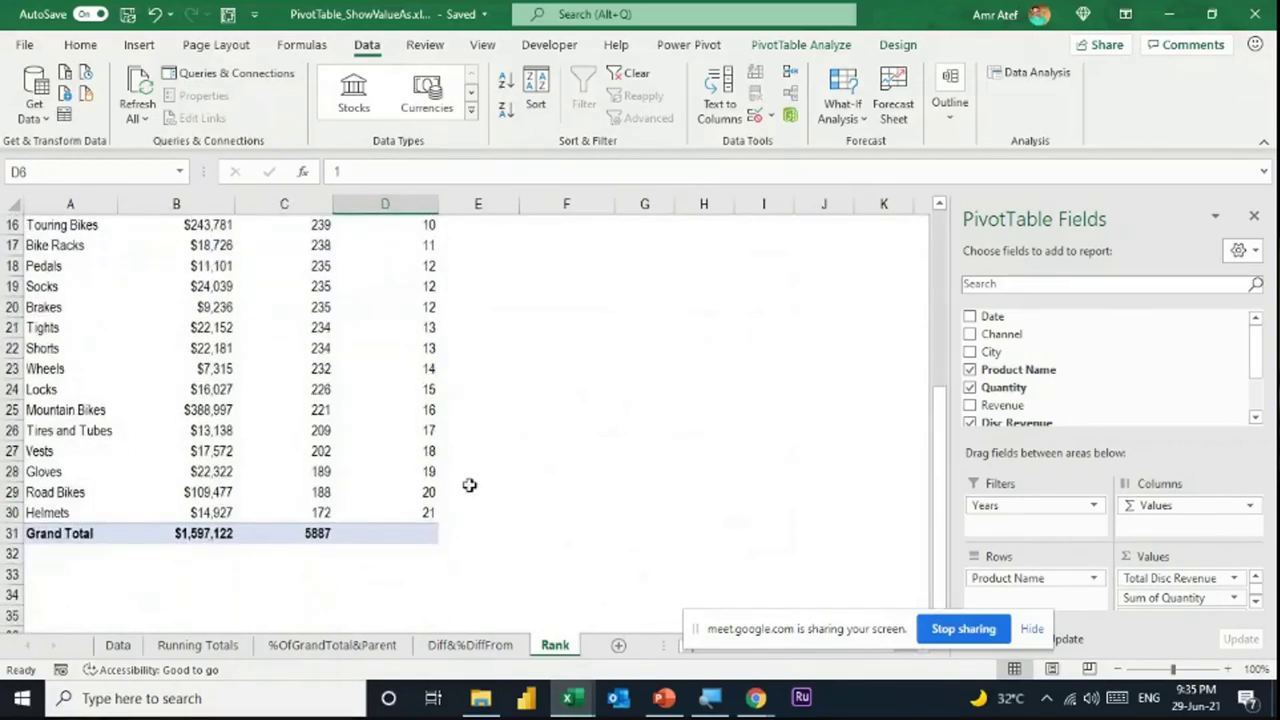
left_click(427, 513)
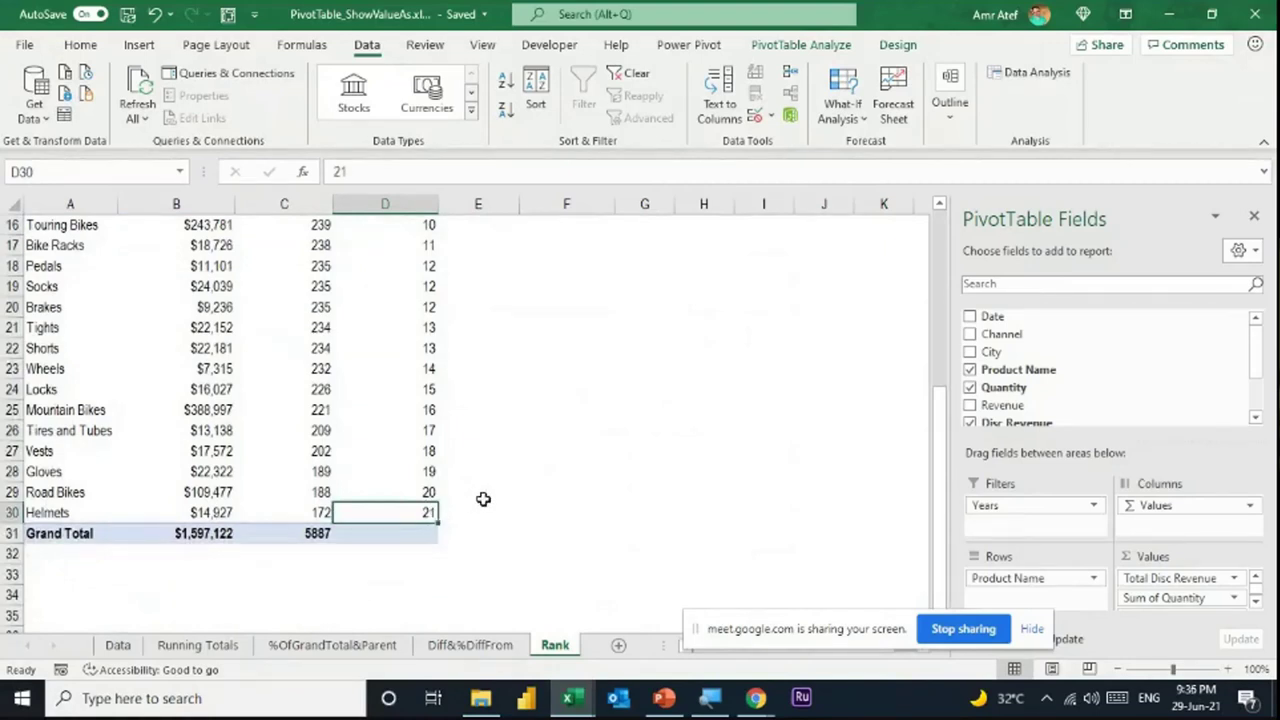
Review the Show Values As calculation options available for the Sum of Quantity2 column
scroll(470, 420, "up", 4)
left_click(420, 266)
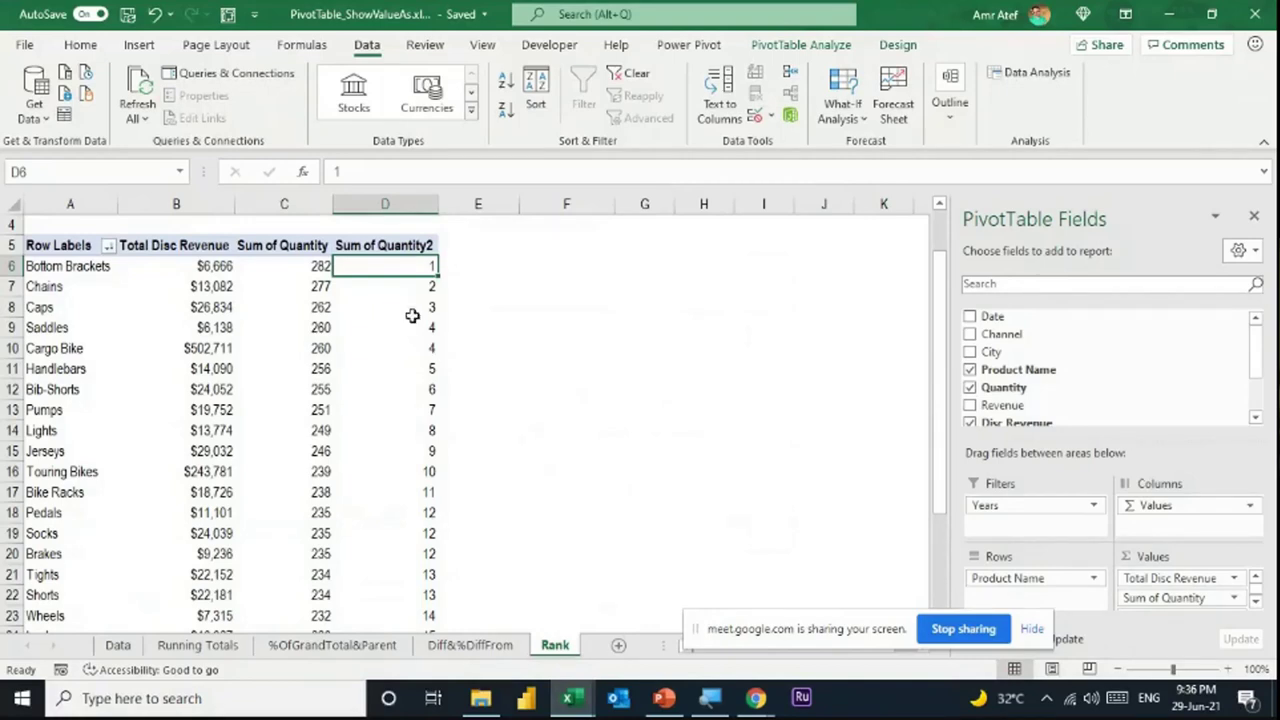
right_click(414, 312)
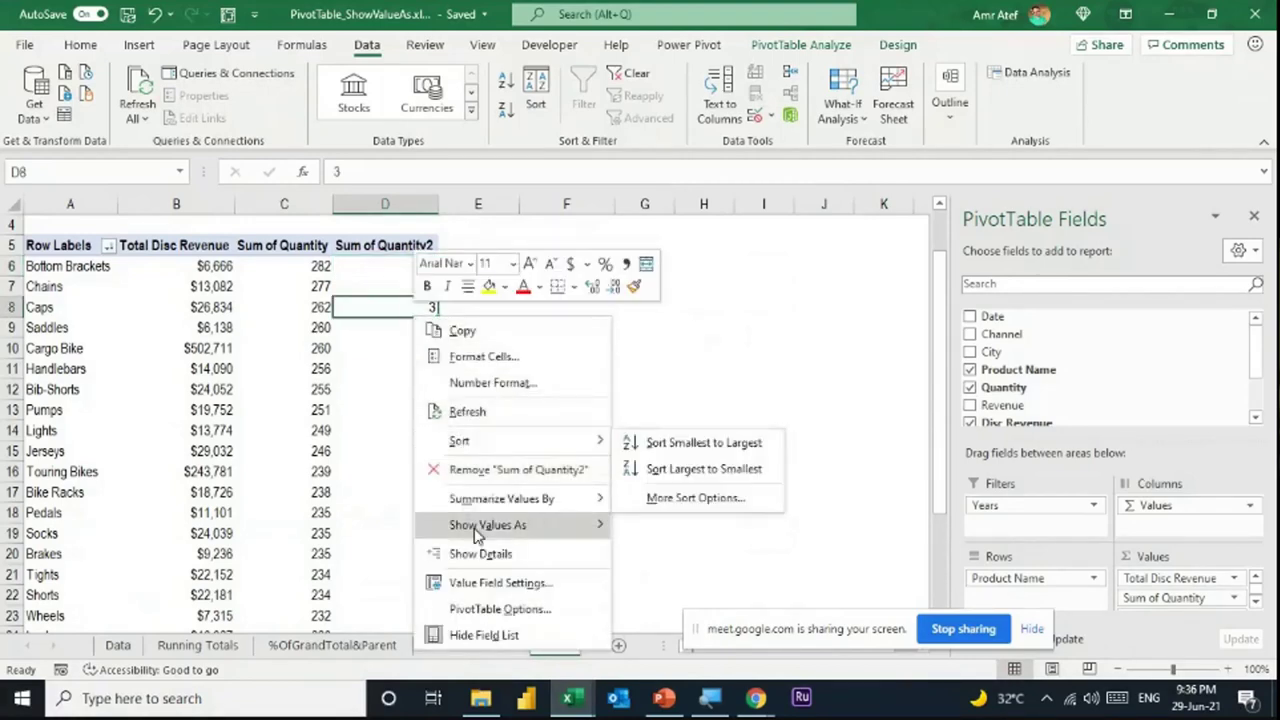
mouse_move(476, 534)
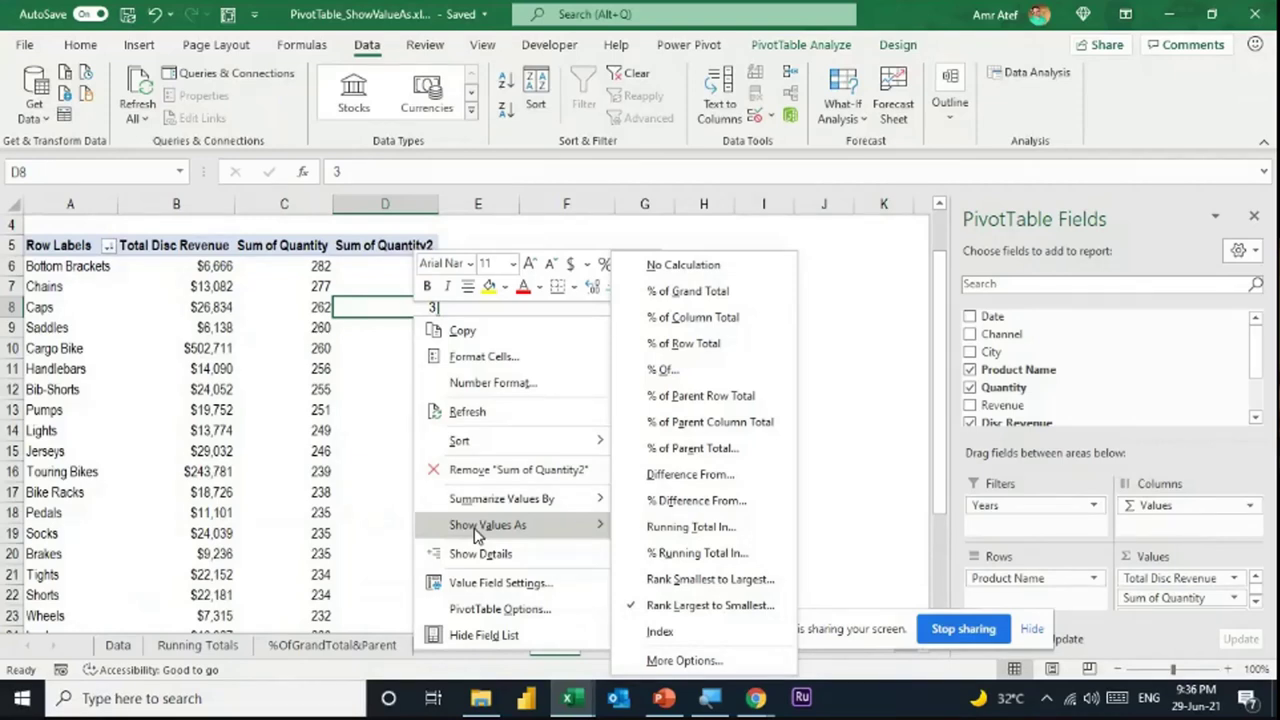
key("Escape")
key("Escape")
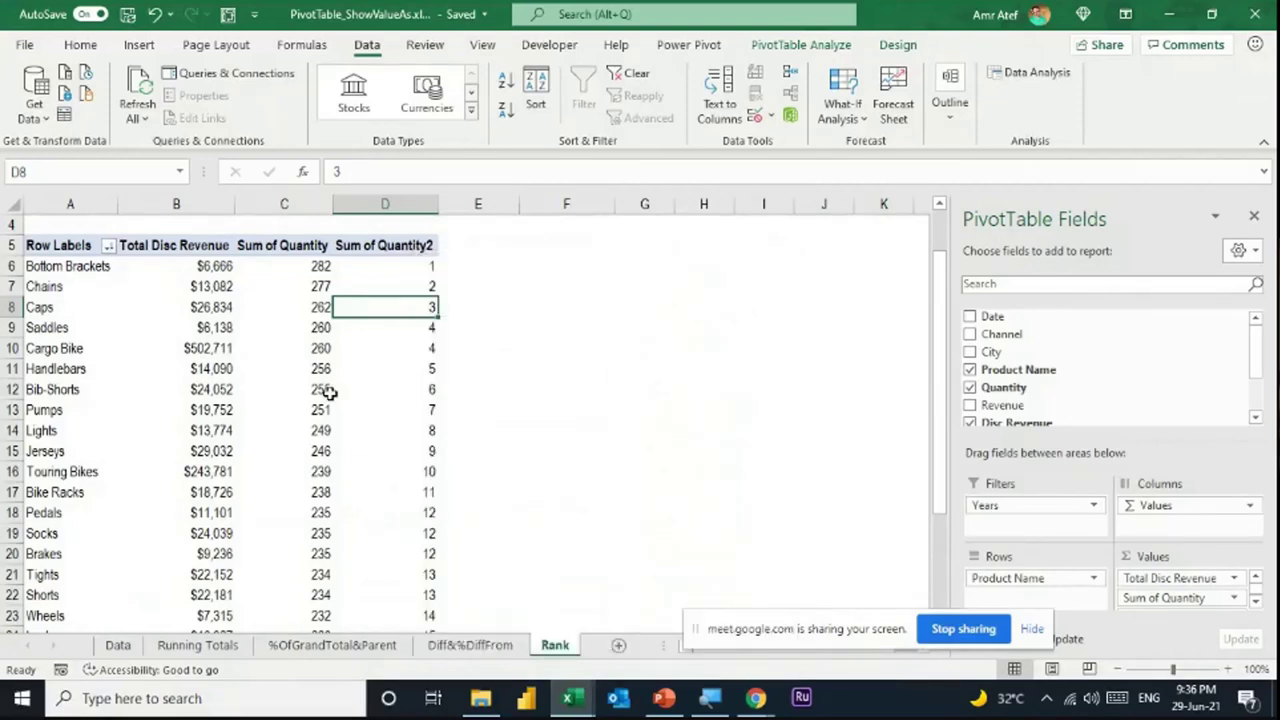
Browse the Light and Medium PivotTable styles for the Rank PivotTable without applying one
scroll(330, 397, "up", 1)
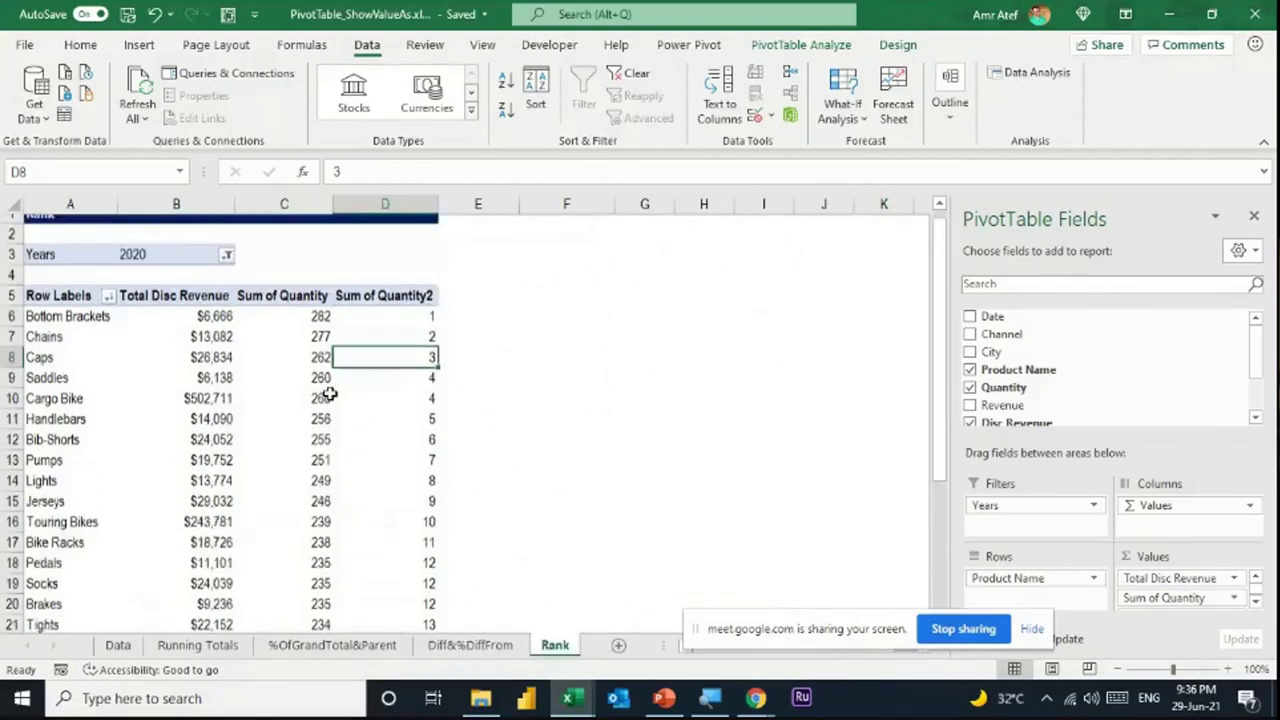
left_click(899, 45)
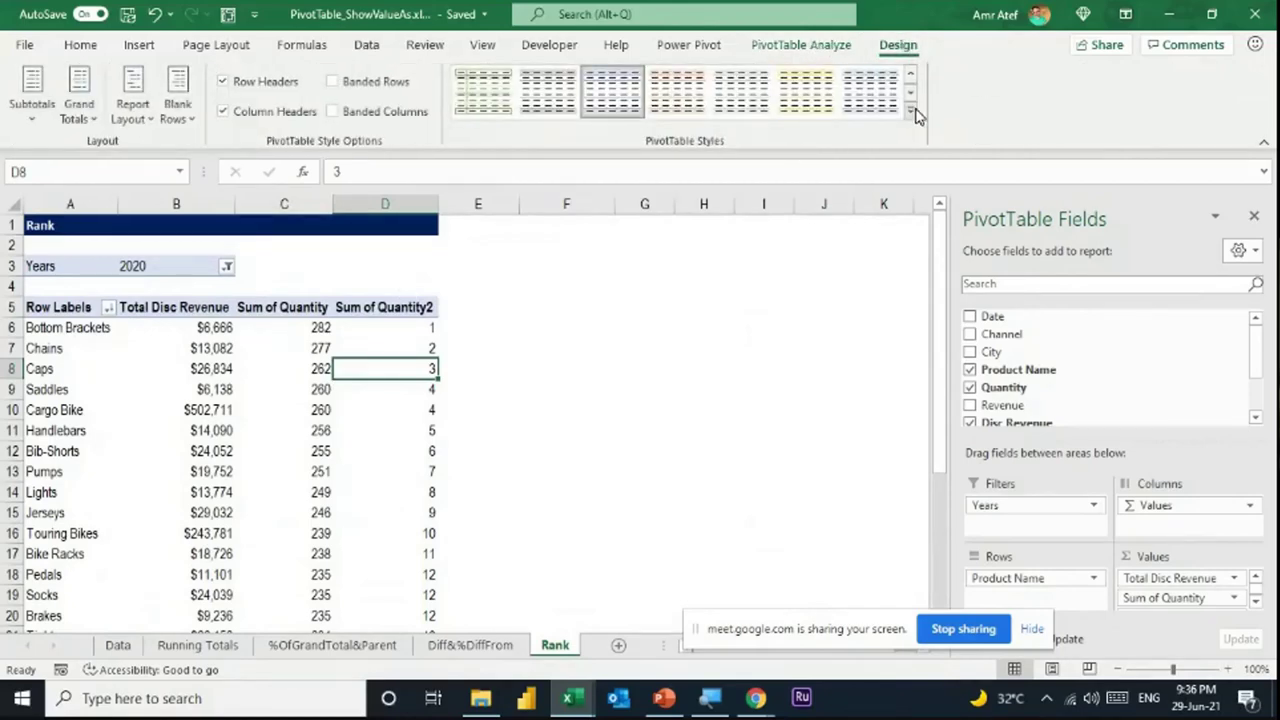
left_click(911, 113)
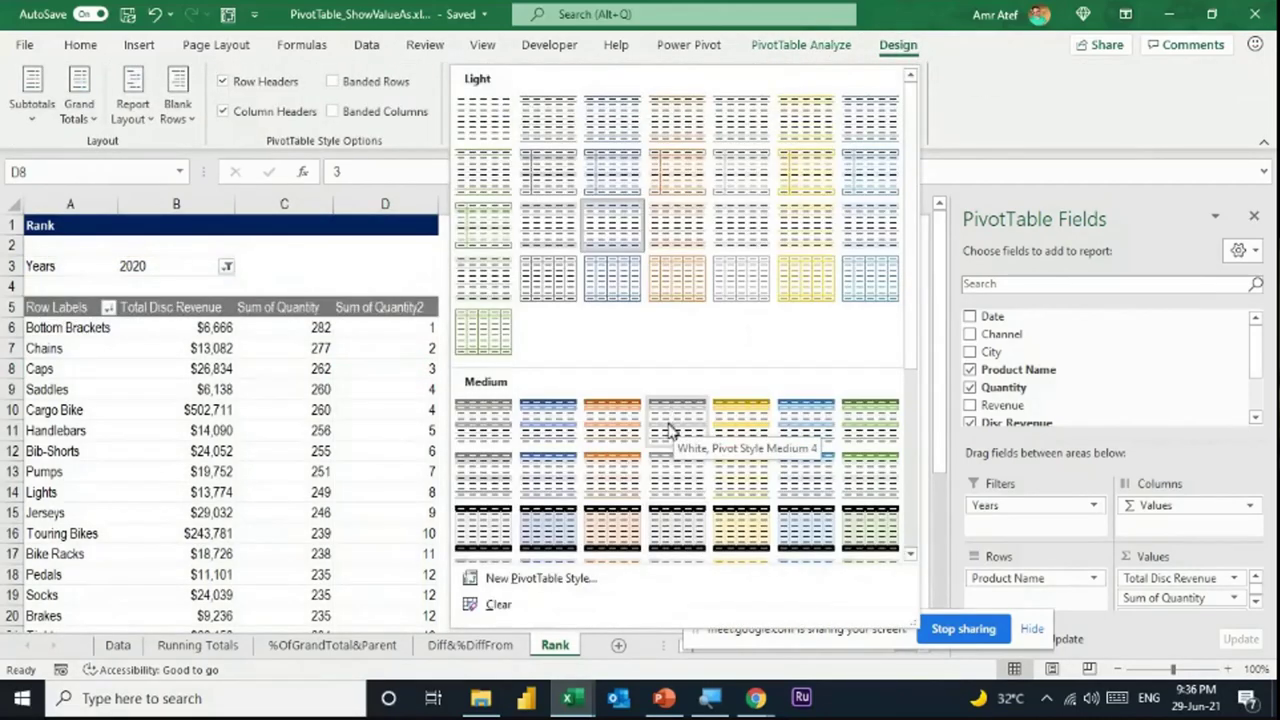
scroll(668, 432, "down", 3)
left_click(240, 425)
left_click(237, 430)
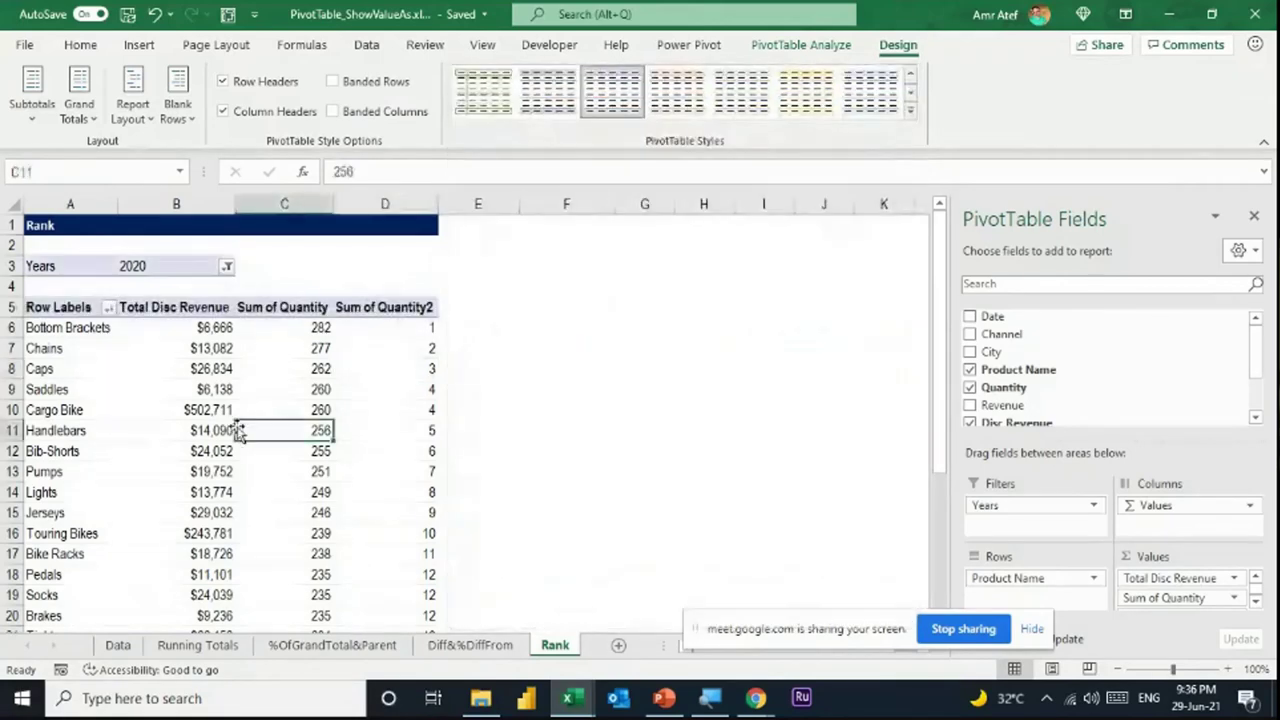